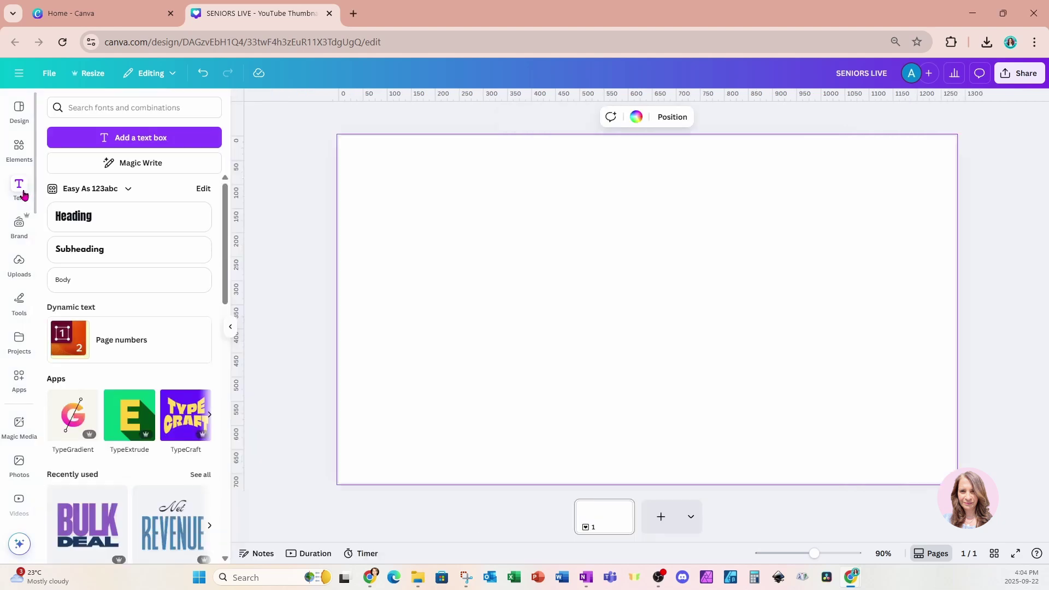
- Add a heading reading "SENIOR", enlarge it to font size 165 and centre it on the page
click(64, 218)
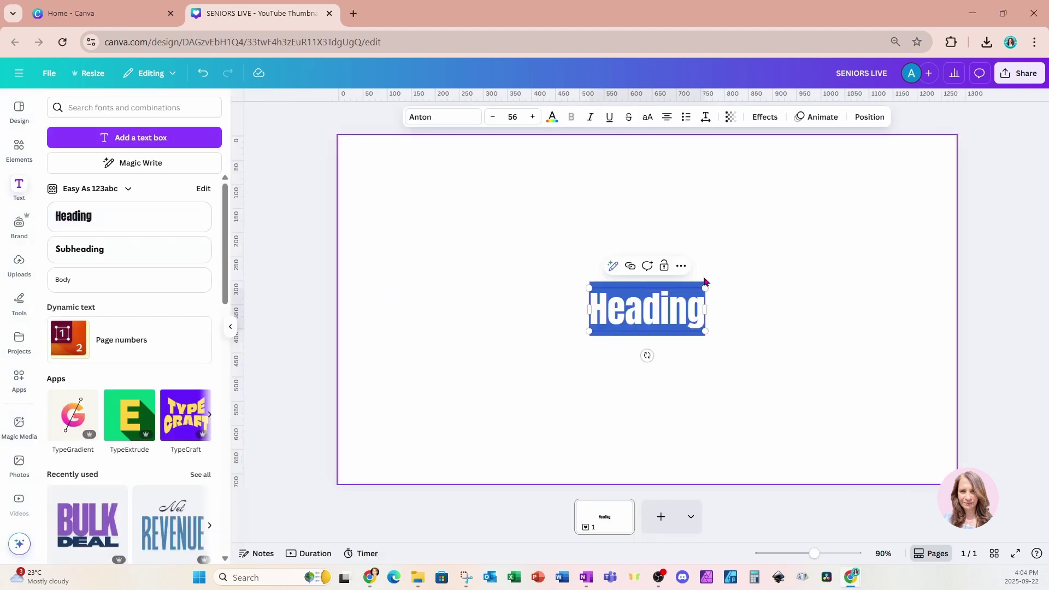
drag(705, 287, 775, 262)
click(736, 299)
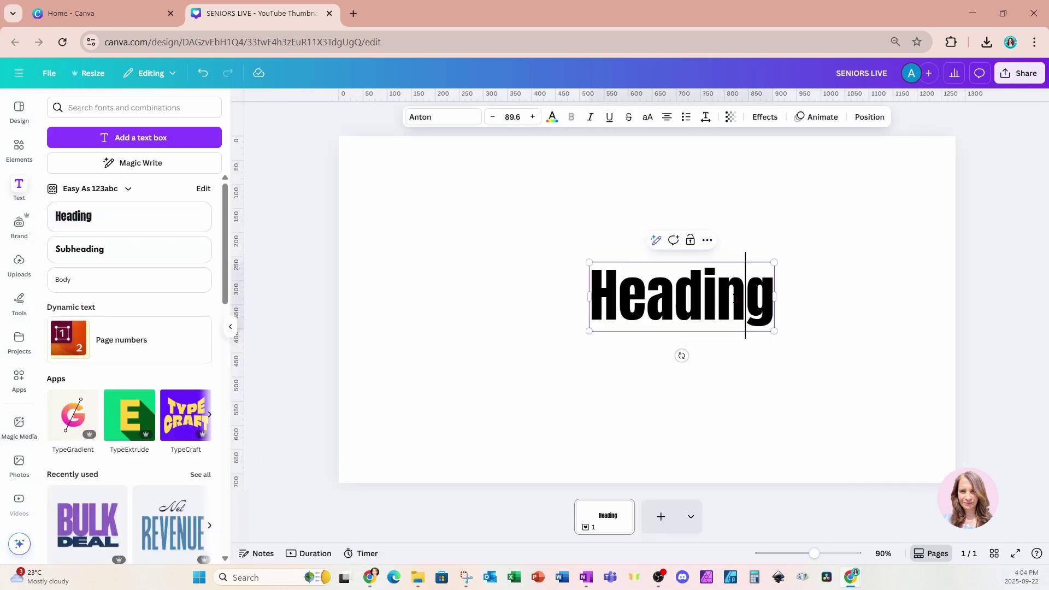
double_click(736, 298)
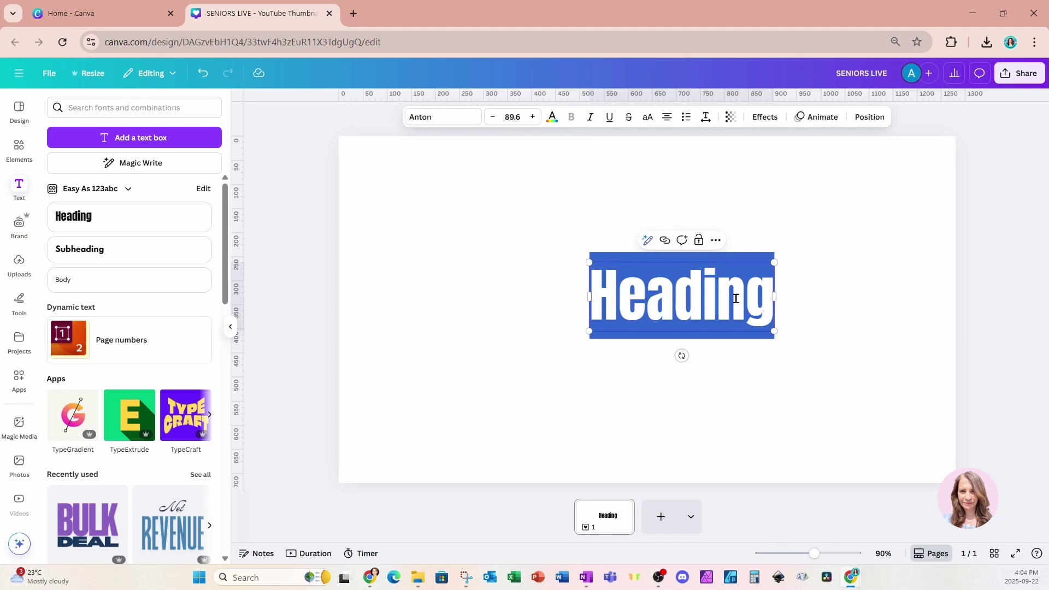
text(SENIOR)
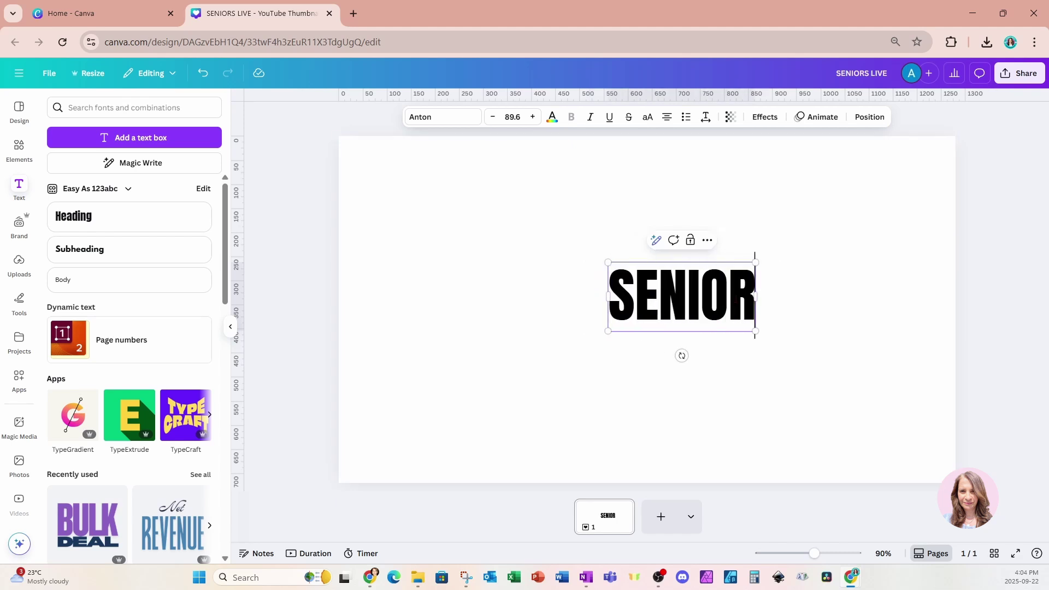
drag(757, 263, 879, 204)
drag(826, 289, 729, 326)
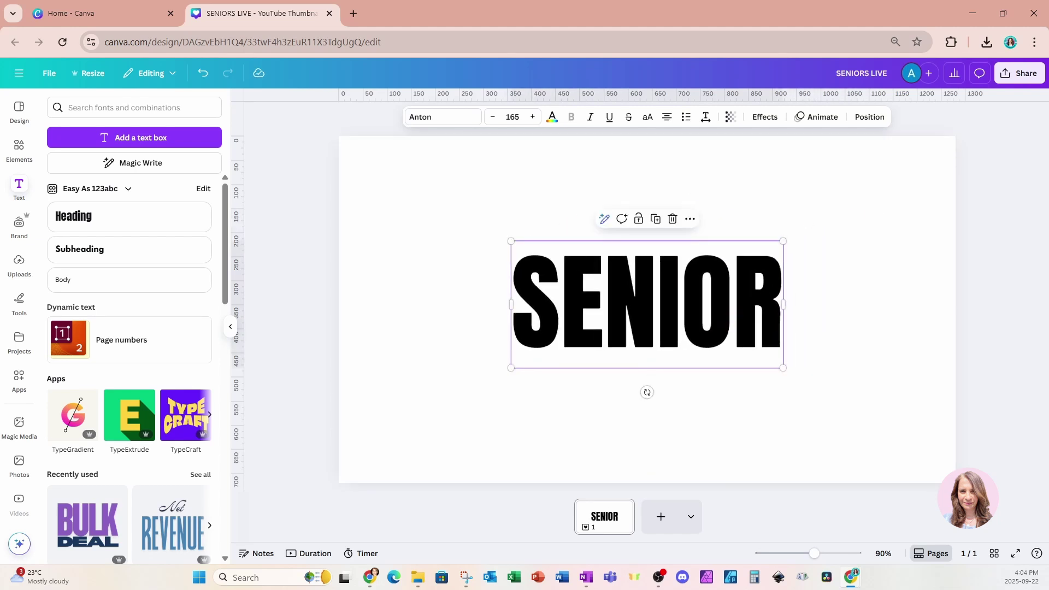
- Change the font of the SENIOR heading to Kaftus
click(447, 121)
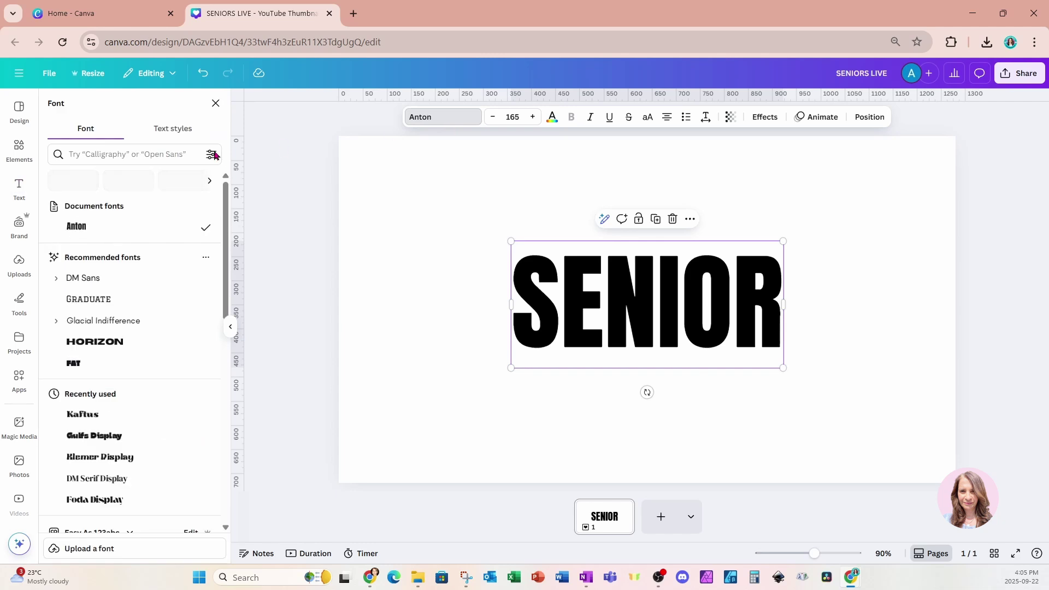
click(123, 158)
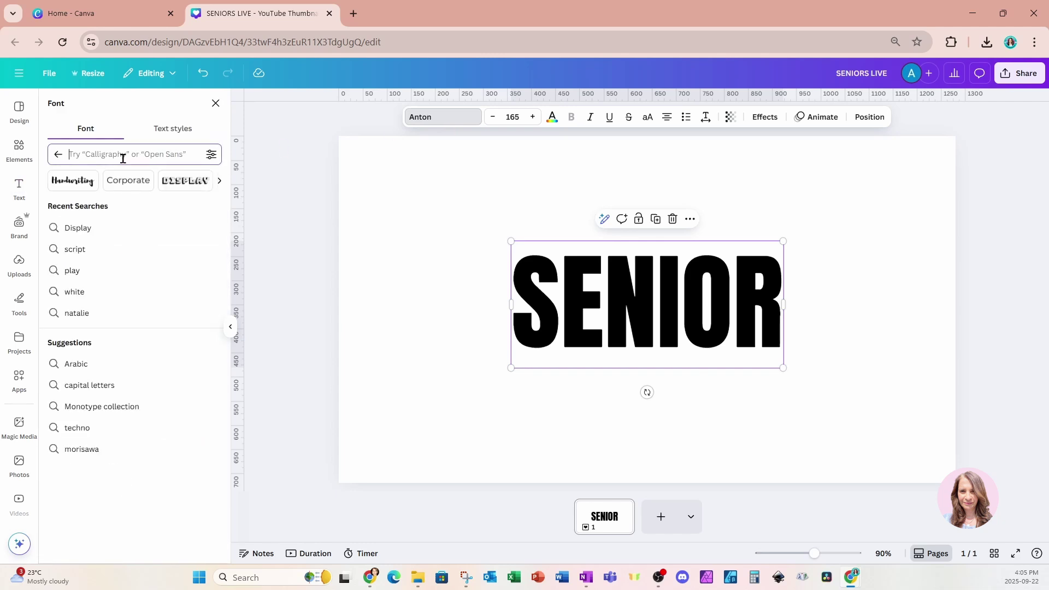
text(KAFTUS)
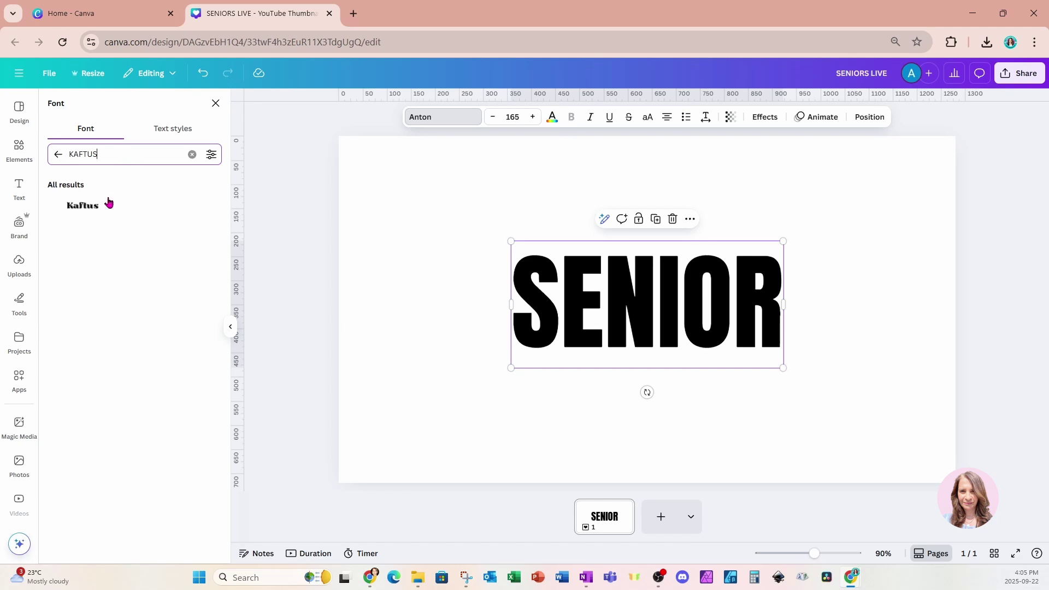
click(91, 212)
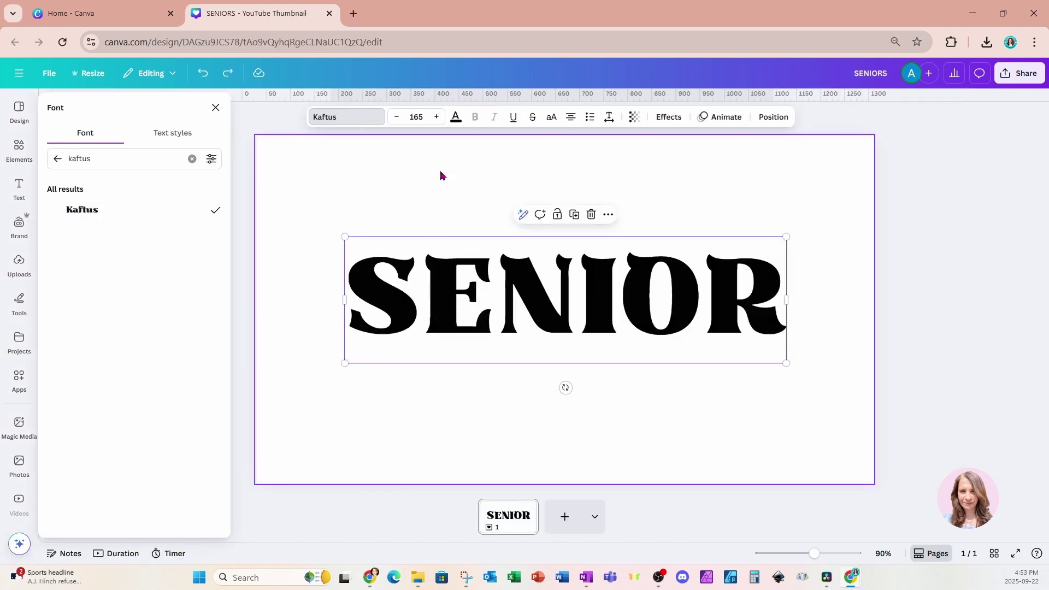
- Recolour the SENIOR heading white
click(456, 117)
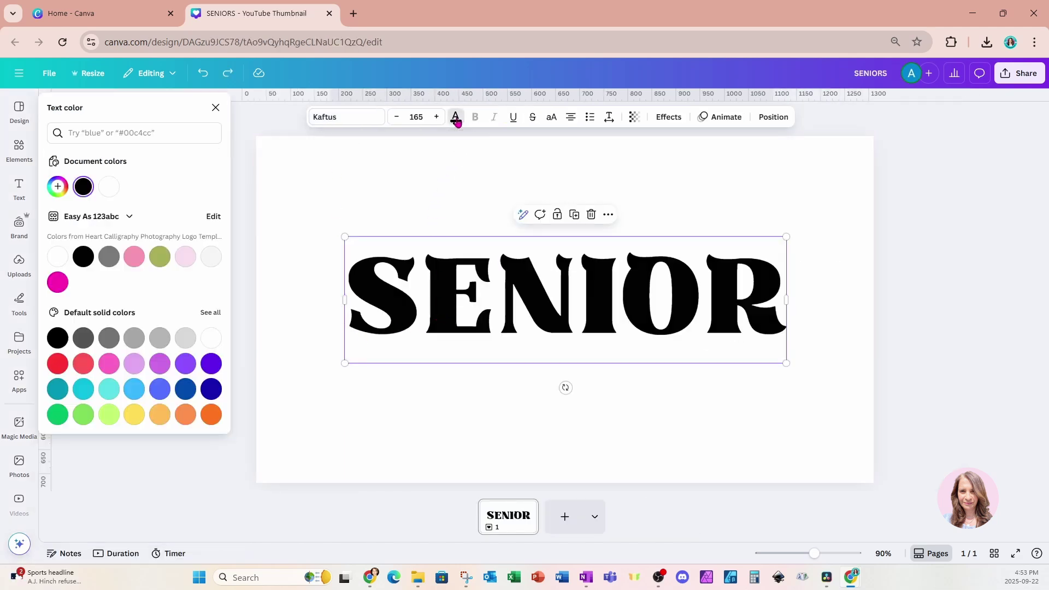
click(110, 189)
click(283, 213)
- Add a square shape and stretch it into a wide rectangle covering the SENIOR heading area
key(r)
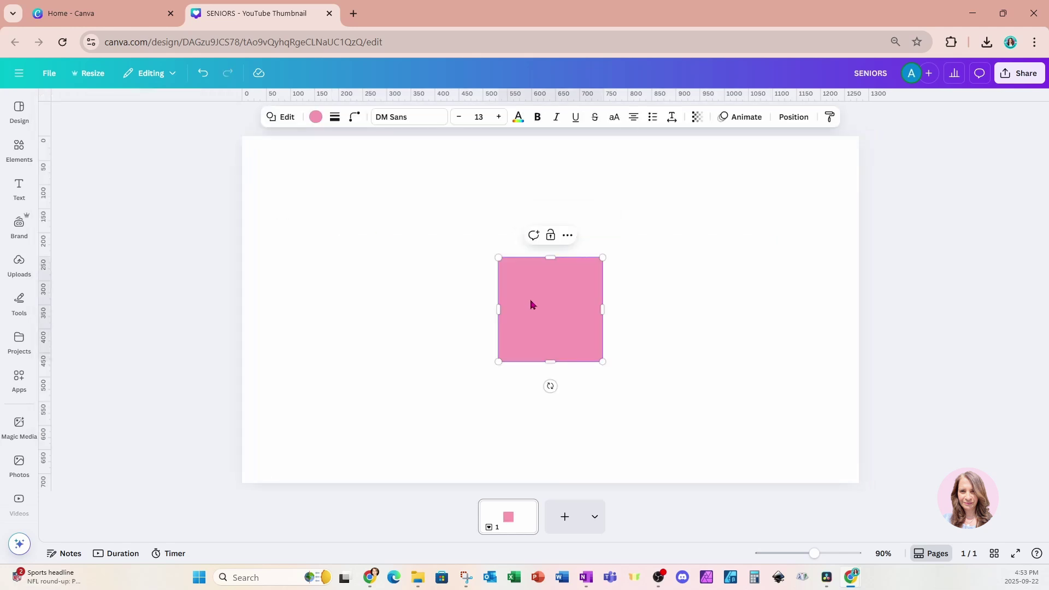
drag(500, 311, 335, 307)
drag(603, 307, 784, 309)
drag(559, 257, 560, 240)
drag(559, 361, 560, 381)
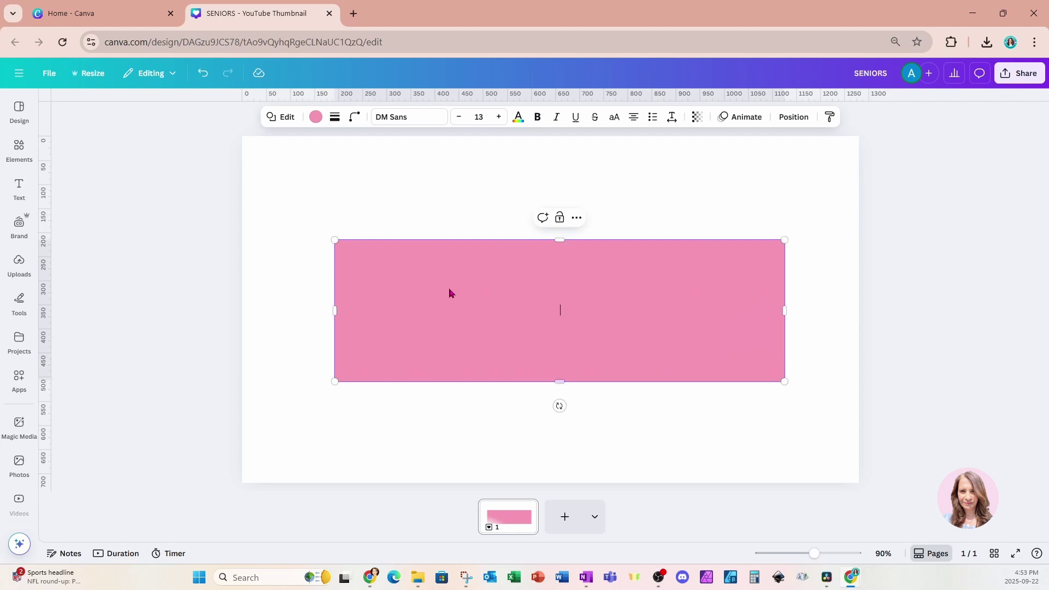
- Fill the rectangle with black and move its layer behind the SENIOR text
click(315, 118)
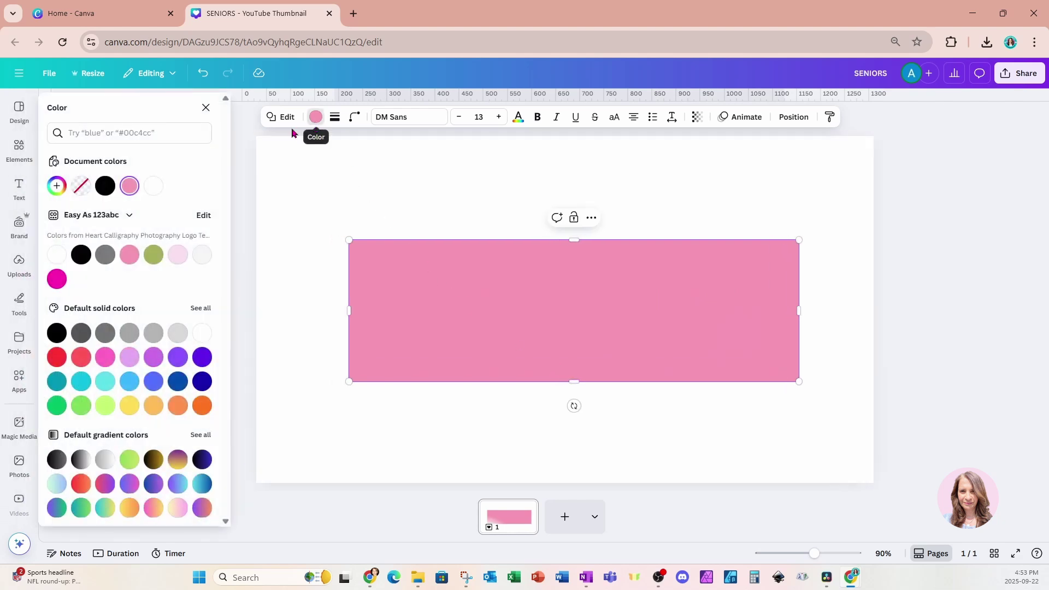
click(114, 186)
click(792, 117)
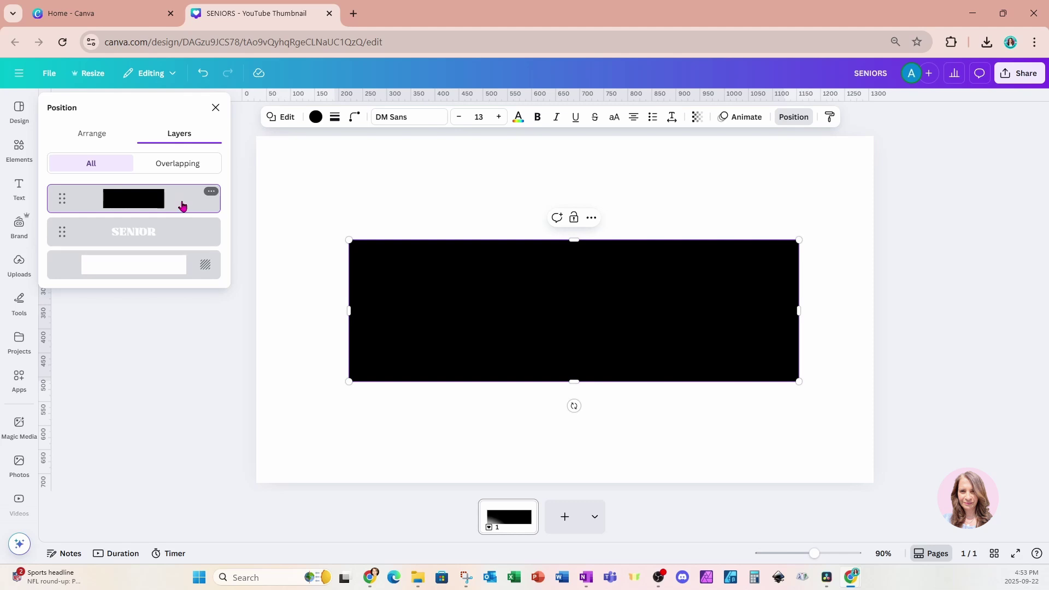
drag(181, 209, 188, 253)
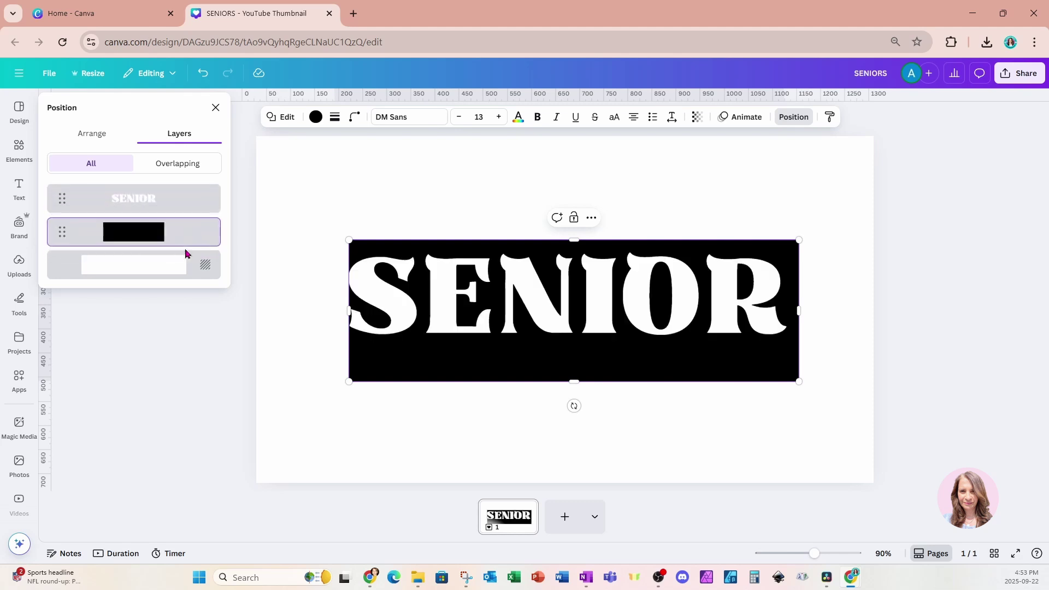
- Adjust the black rectangle's edges so it frames the SENIOR text with a margin around it
drag(348, 309, 328, 310)
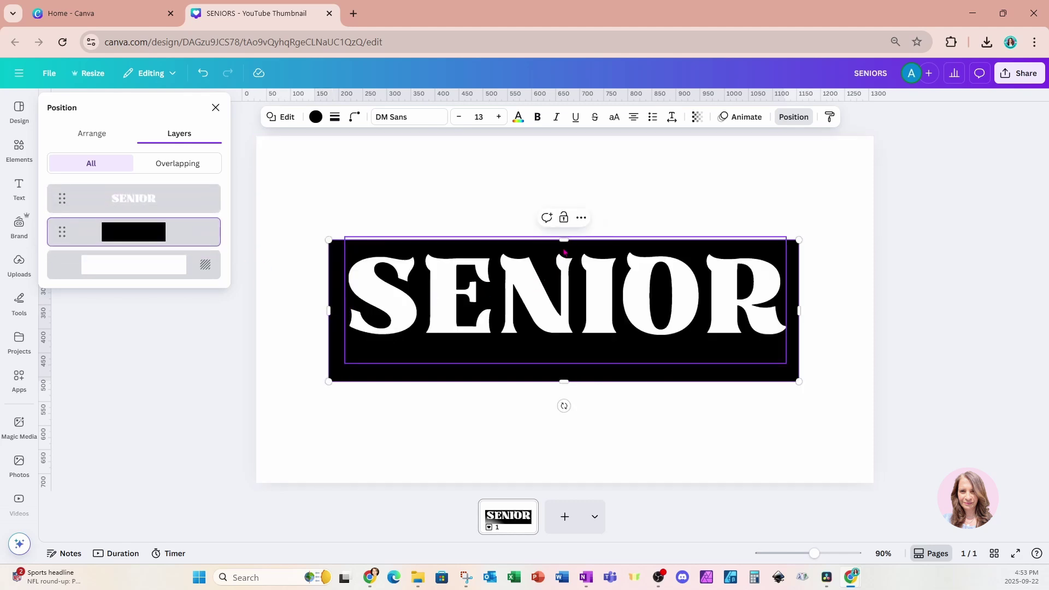
drag(568, 242, 569, 226)
drag(563, 379, 563, 367)
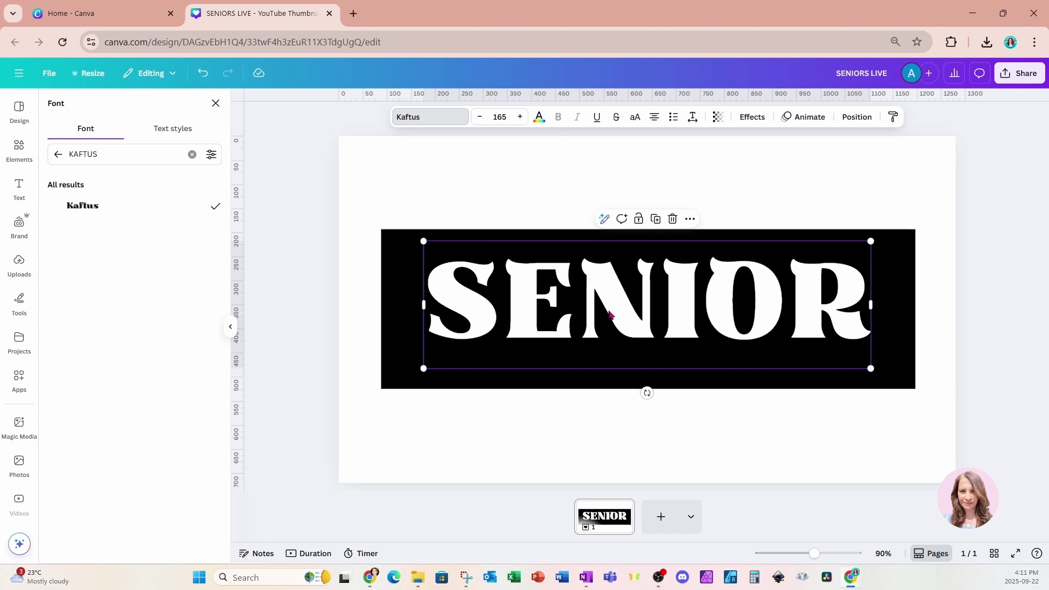
- Set the letter spacing of the SENIOR text to 107
click(694, 119)
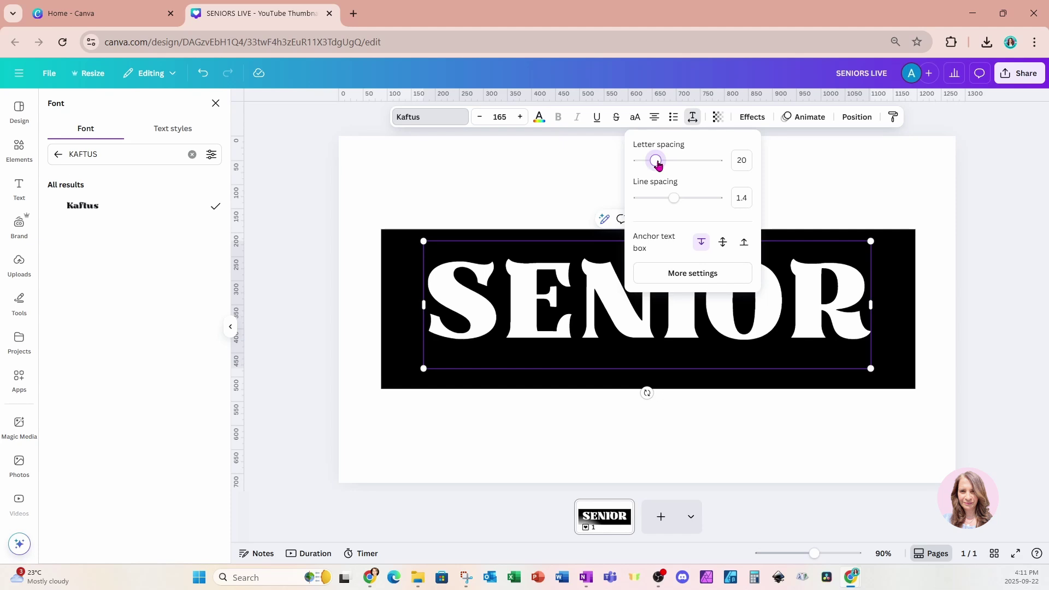
drag(657, 164, 662, 165)
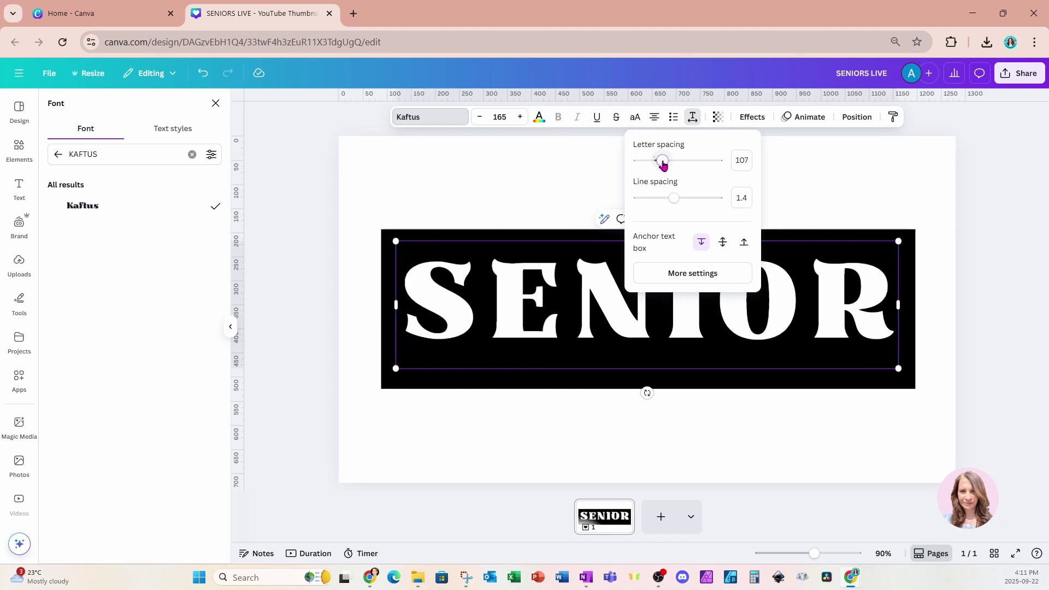
click(589, 428)
click(588, 428)
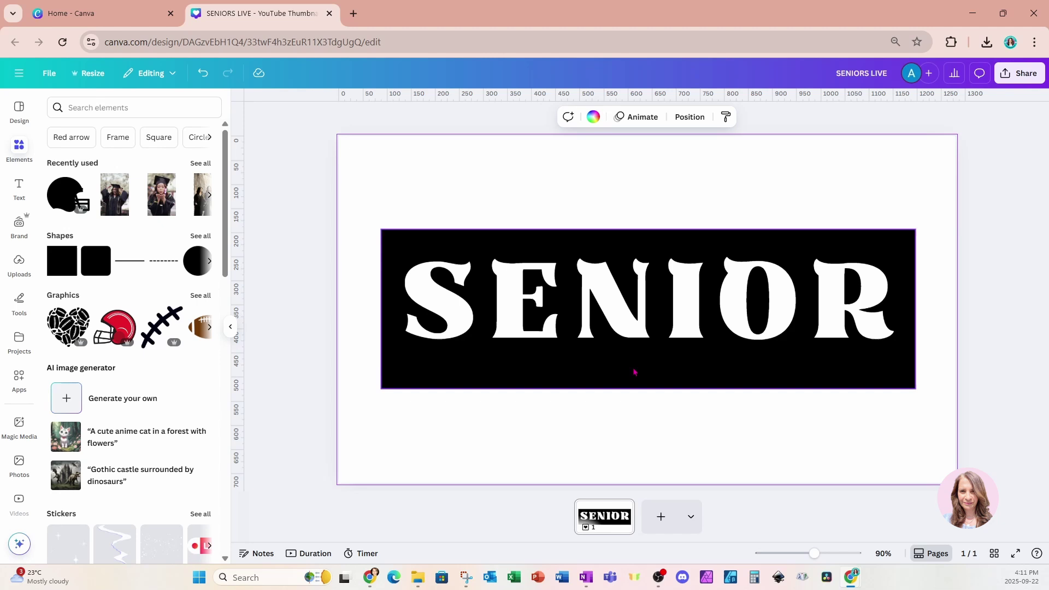
- Recolour only the letter O in SENIOR black so it blends into the rectangle
click(730, 321)
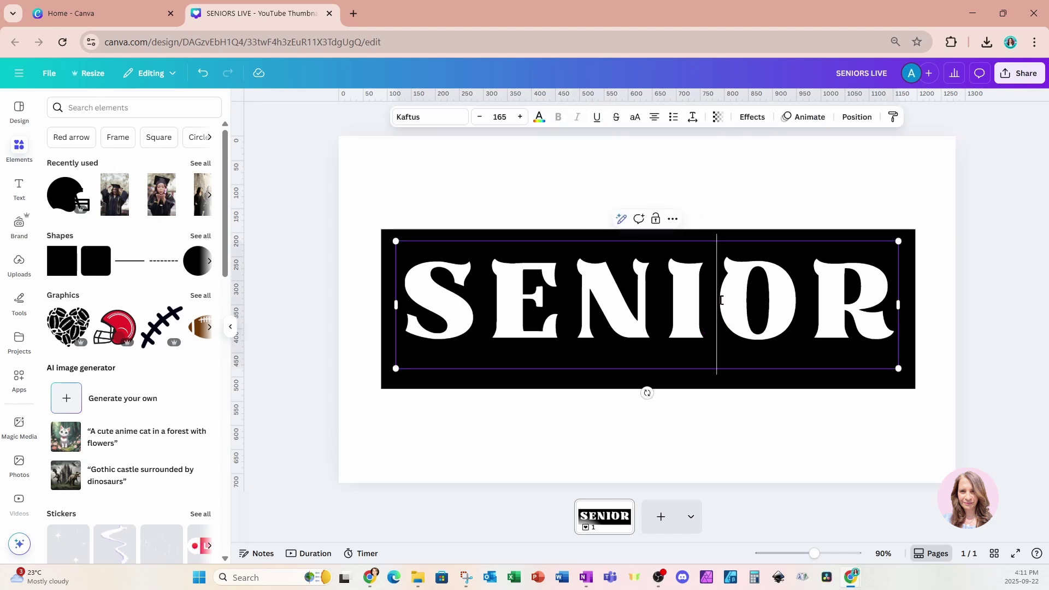
drag(717, 303, 775, 303)
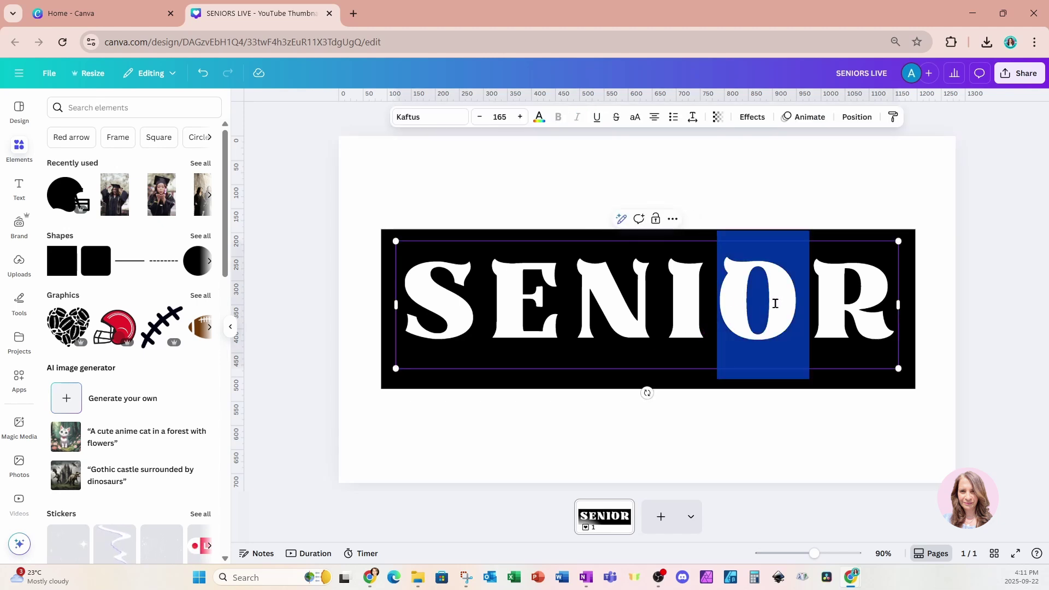
click(540, 118)
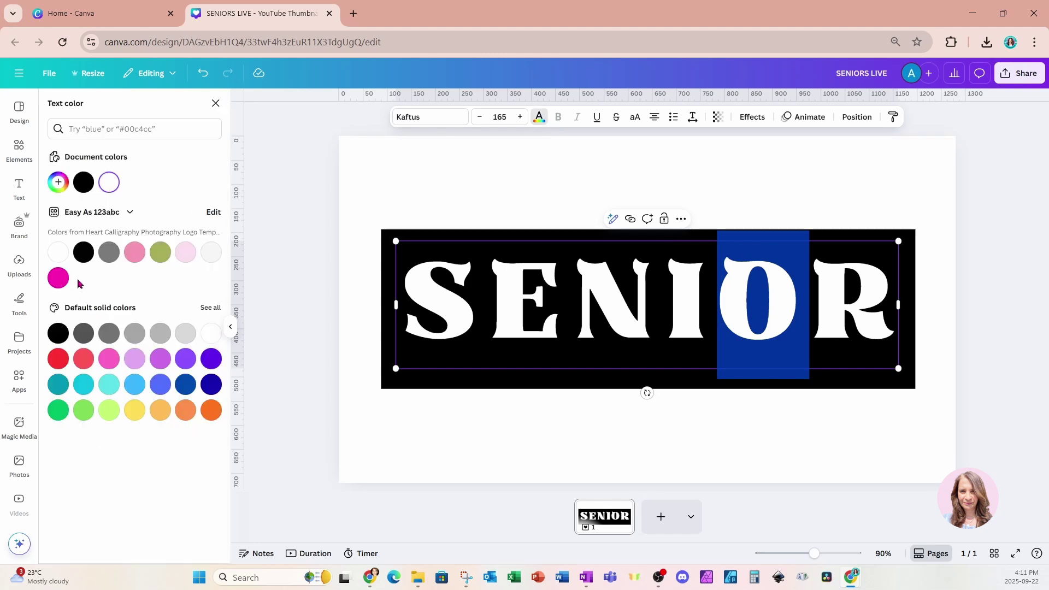
click(496, 431)
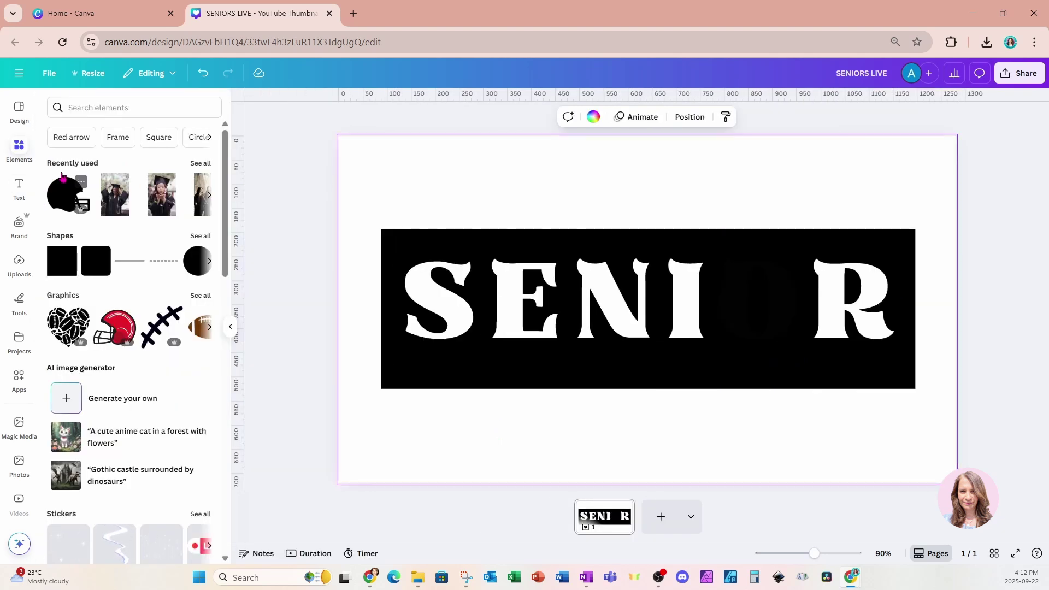
- Add the recently used football helmet graphic over the hidden O and recolour it white
click(58, 202)
drag(585, 334, 712, 325)
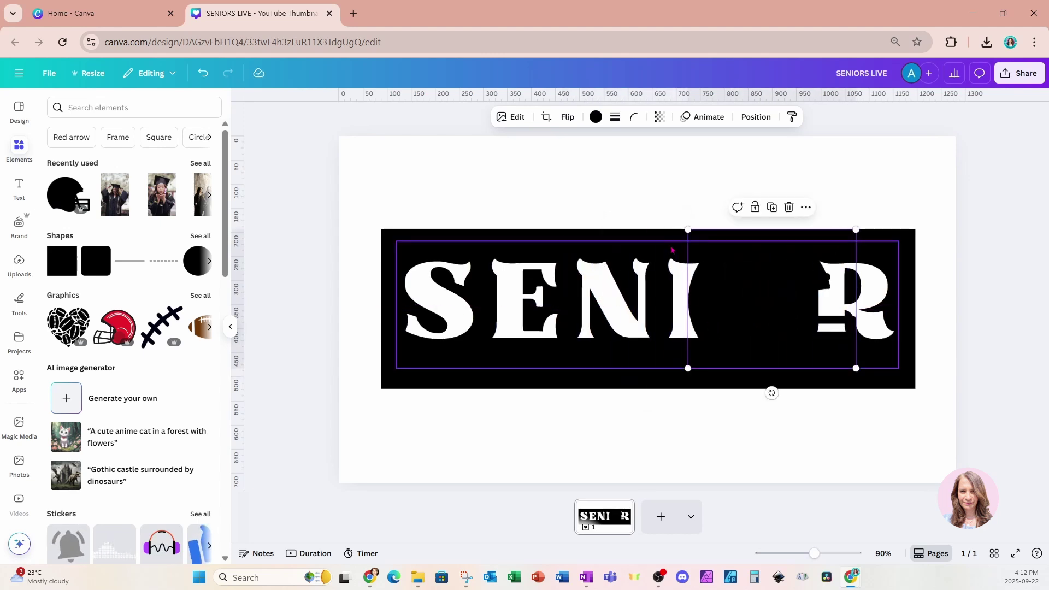
click(596, 117)
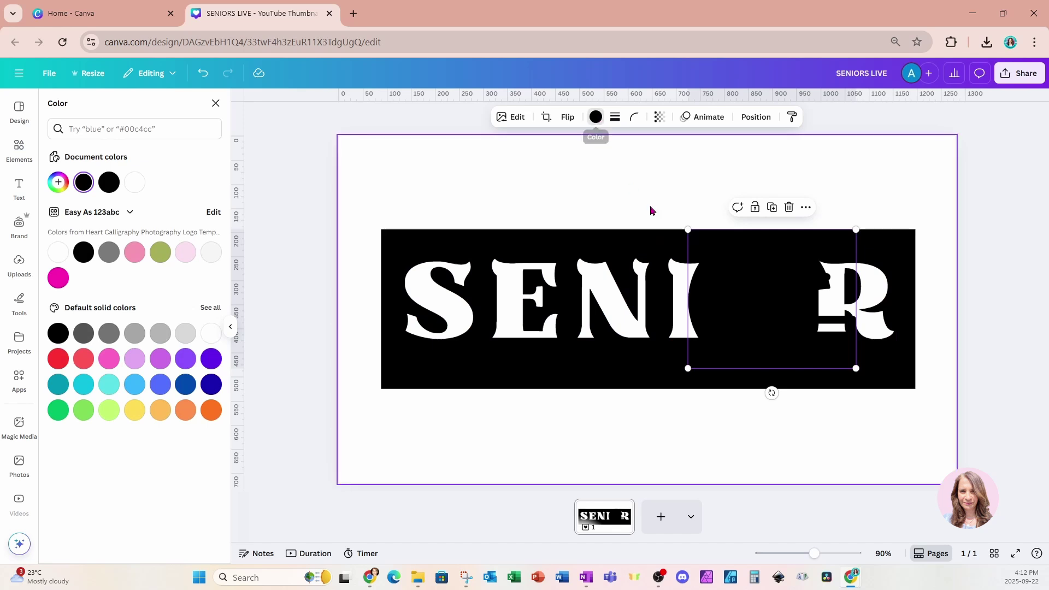
click(60, 259)
- Shrink the helmet graphic and fit it into the gap between the I and the R
drag(687, 230, 727, 302)
mouse_move(712, 343)
mouse_down()
mouse_move(737, 323)
mouse_move(704, 347)
mouse_up()
drag(811, 346, 811, 348)
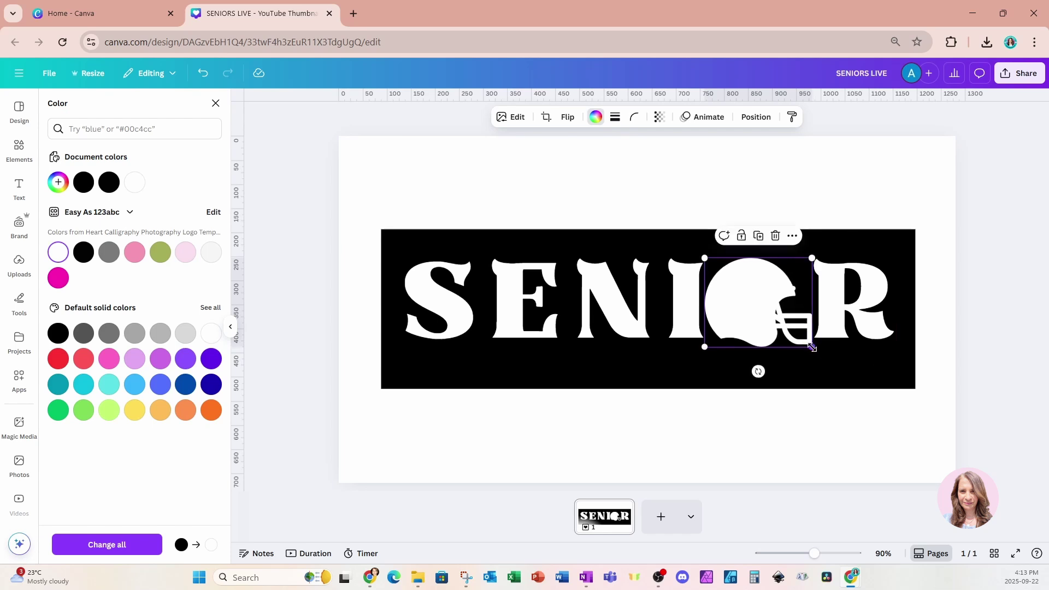
click(879, 175)
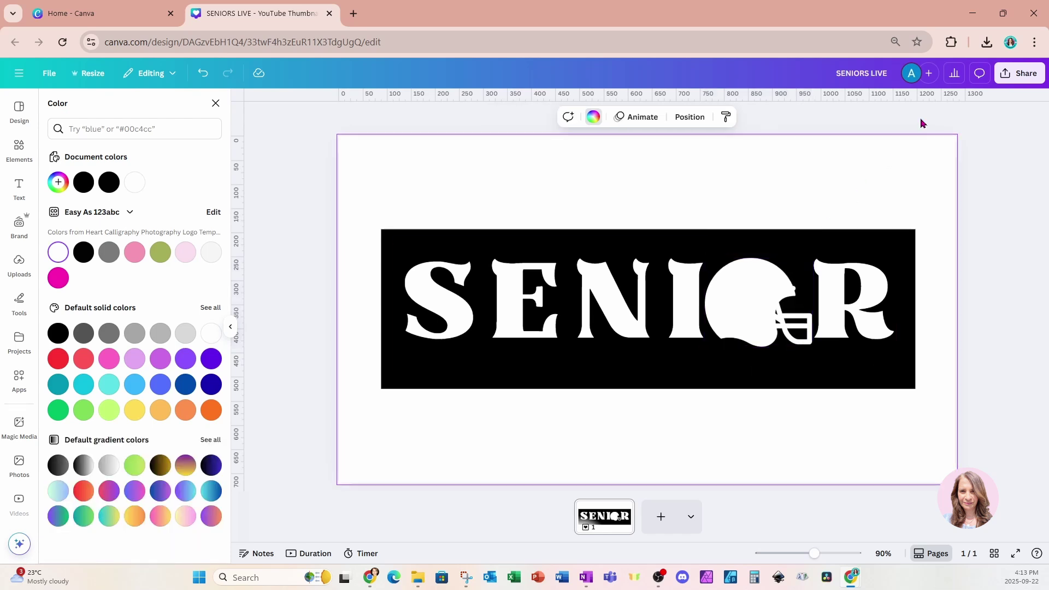
- Download the design as a PNG at size 1 without a transparent background
click(1005, 77)
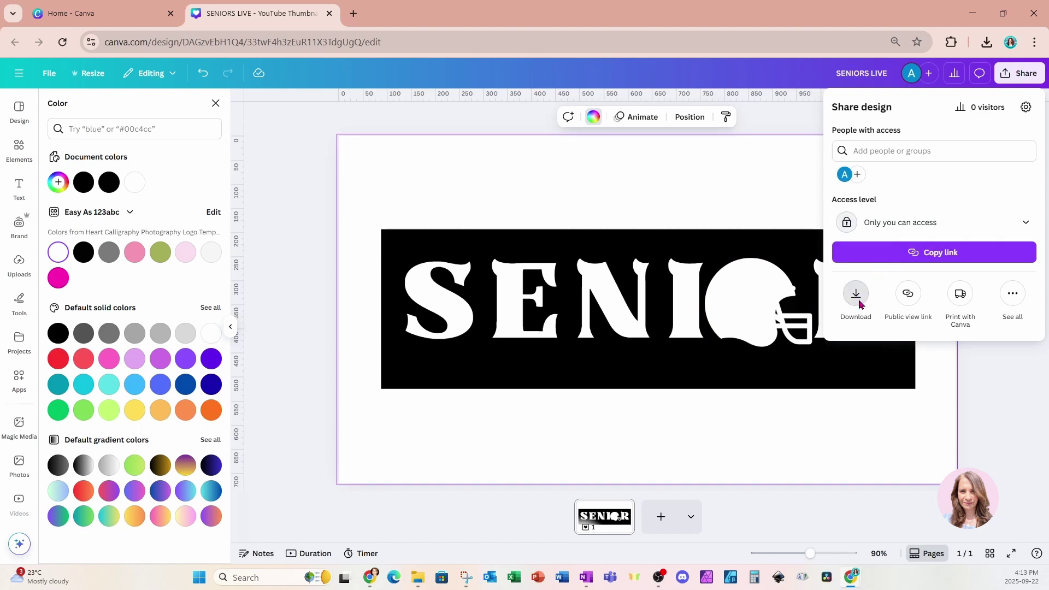
click(855, 296)
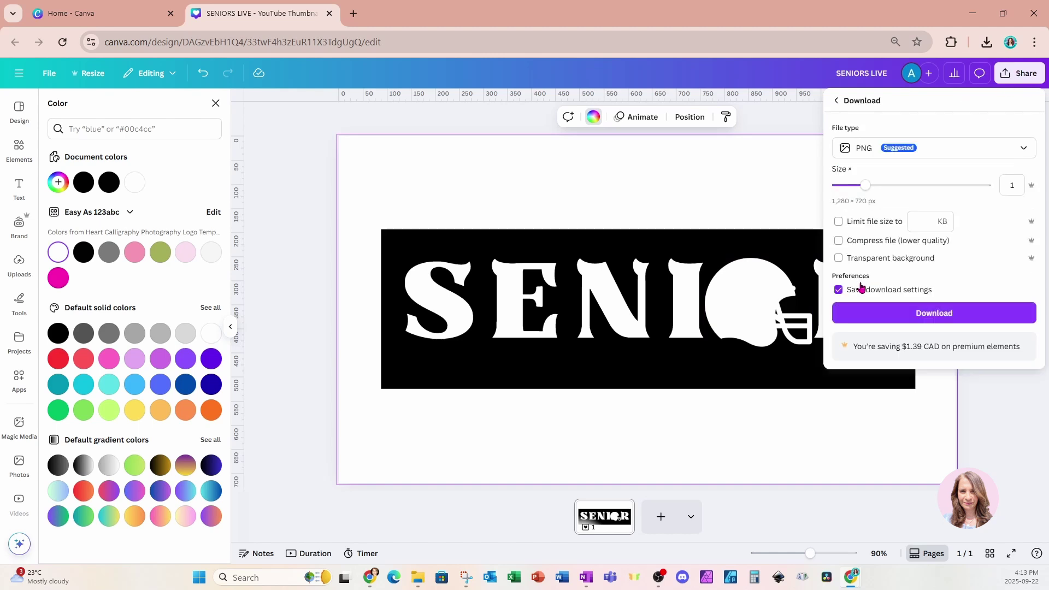
click(872, 319)
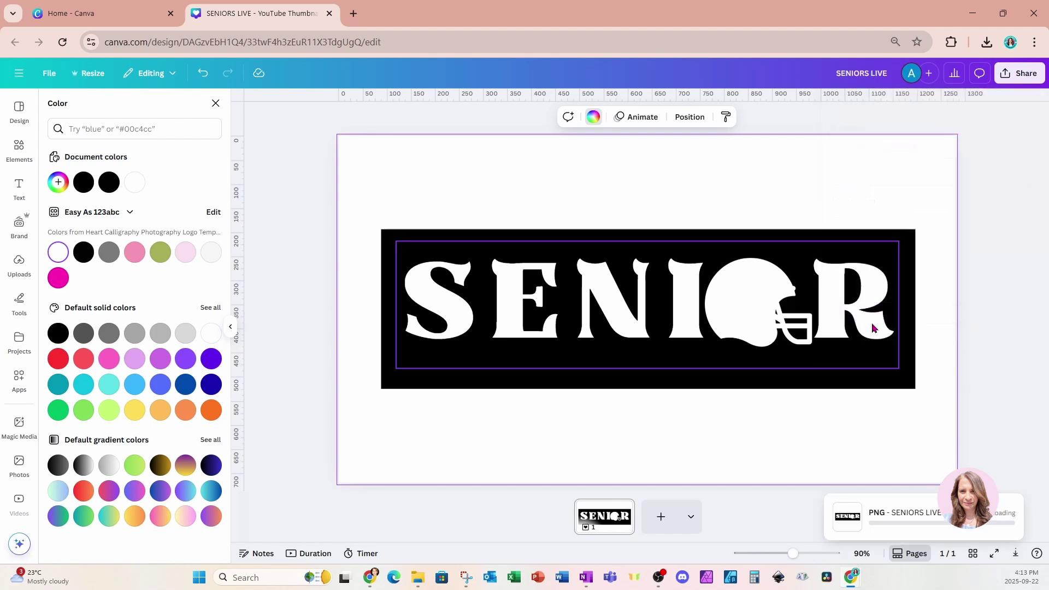
- Add a second page and place the downloaded SENIORS LIVE.png on it
click(663, 517)
click(986, 43)
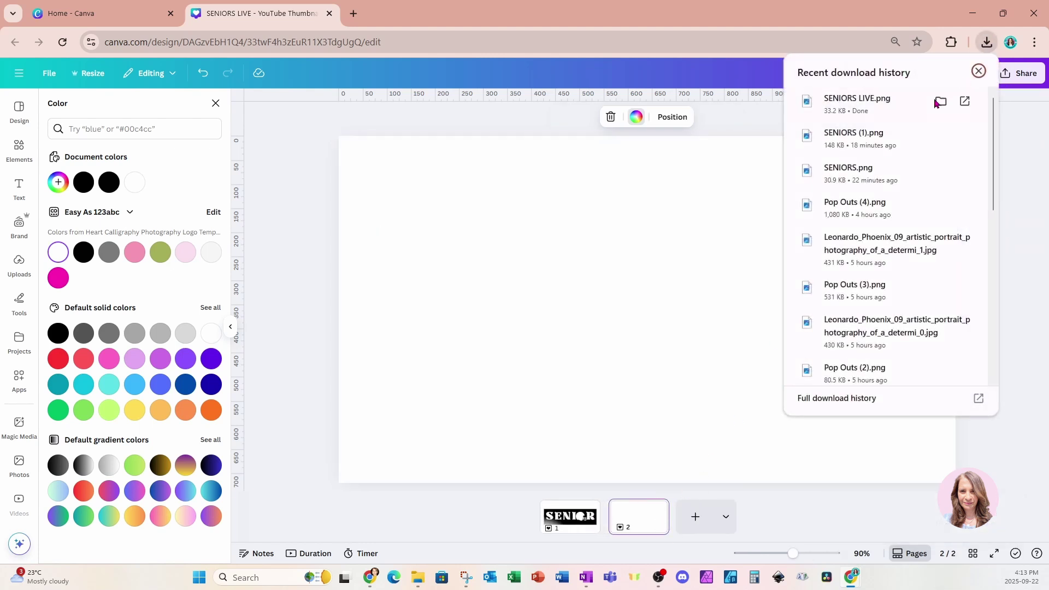
drag(627, 316, 627, 318)
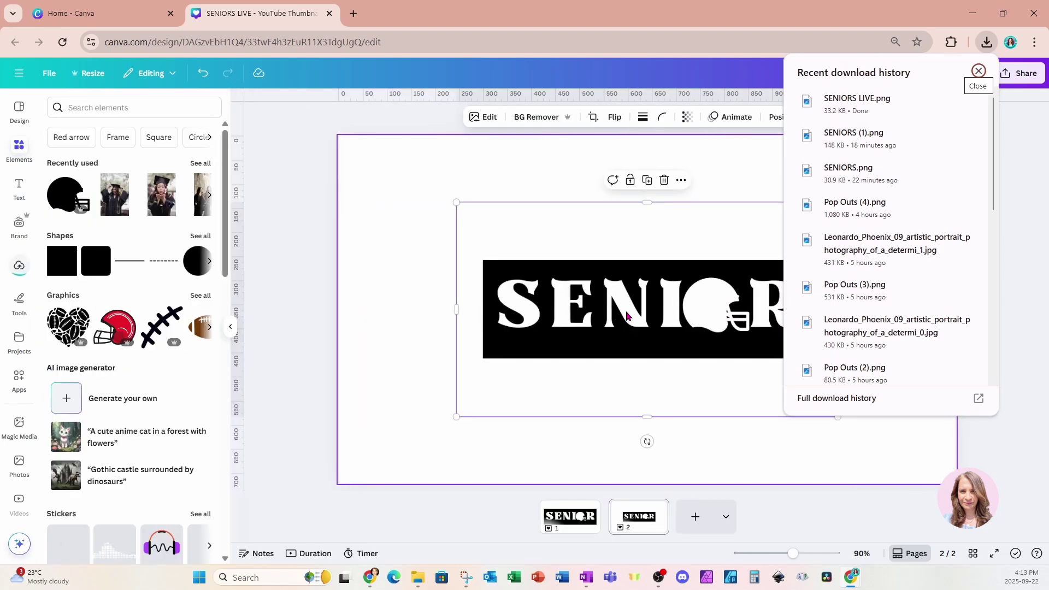
click(613, 447)
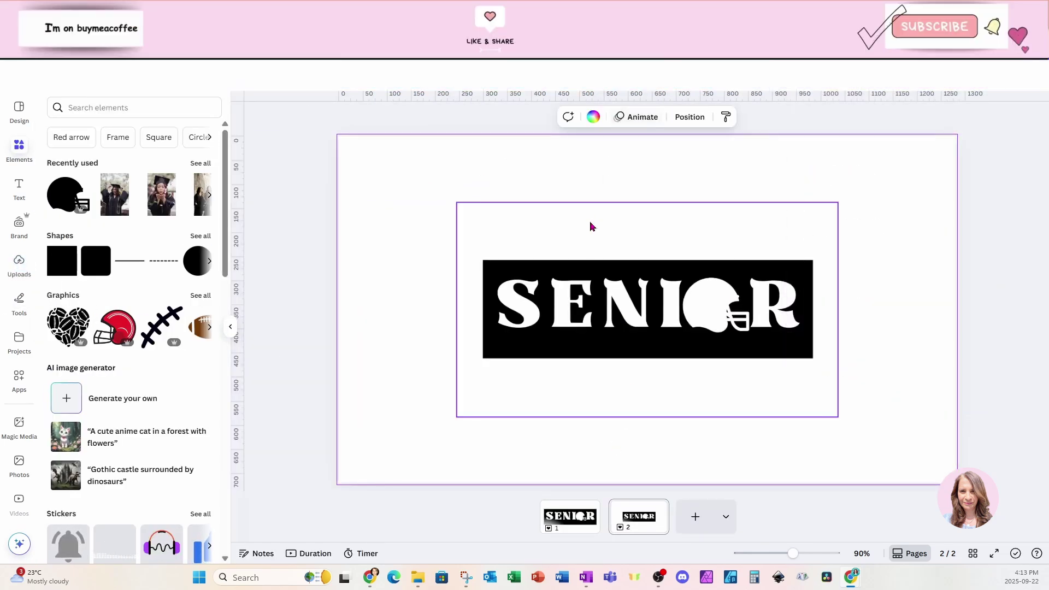
- Remove the background from the SENIOR image on page 2 with BG Remover
click(595, 252)
click(541, 123)
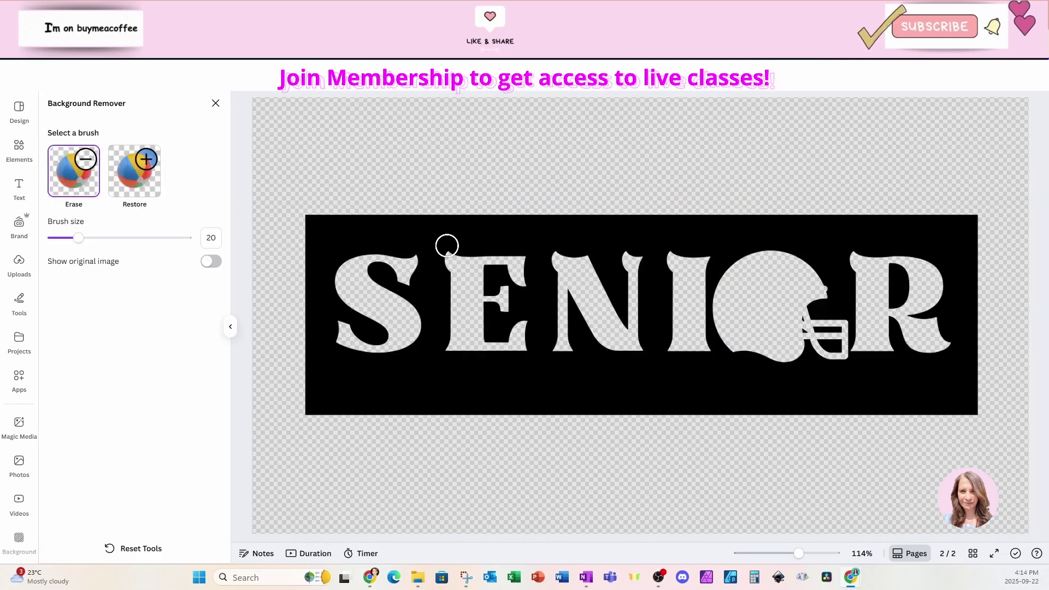
- Close the background remover, crop the SENIOR image's top and bottom margins, enlarge it and centre it on page 2
click(216, 103)
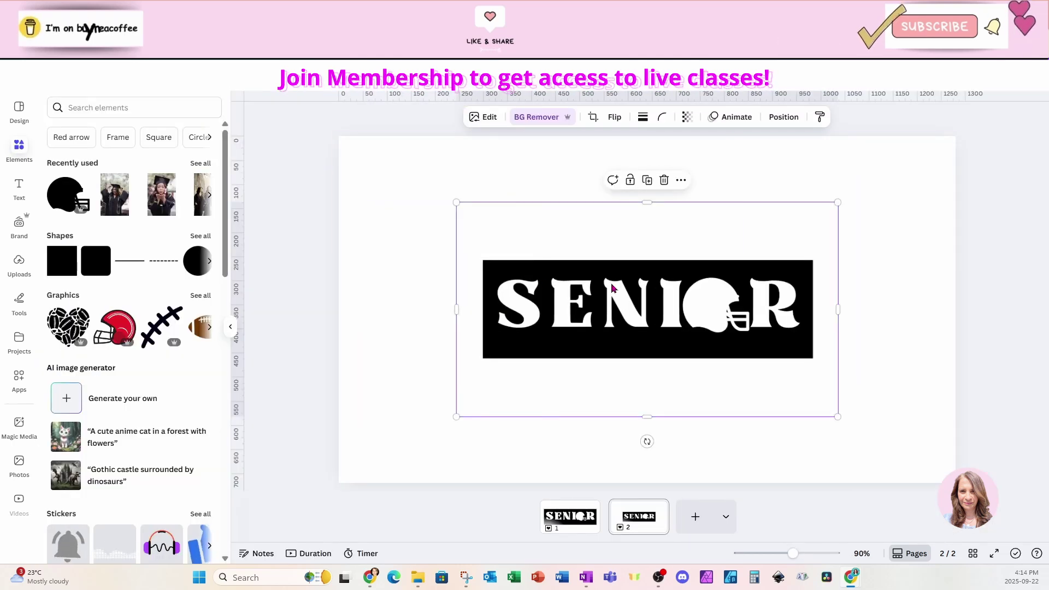
drag(645, 202, 633, 251)
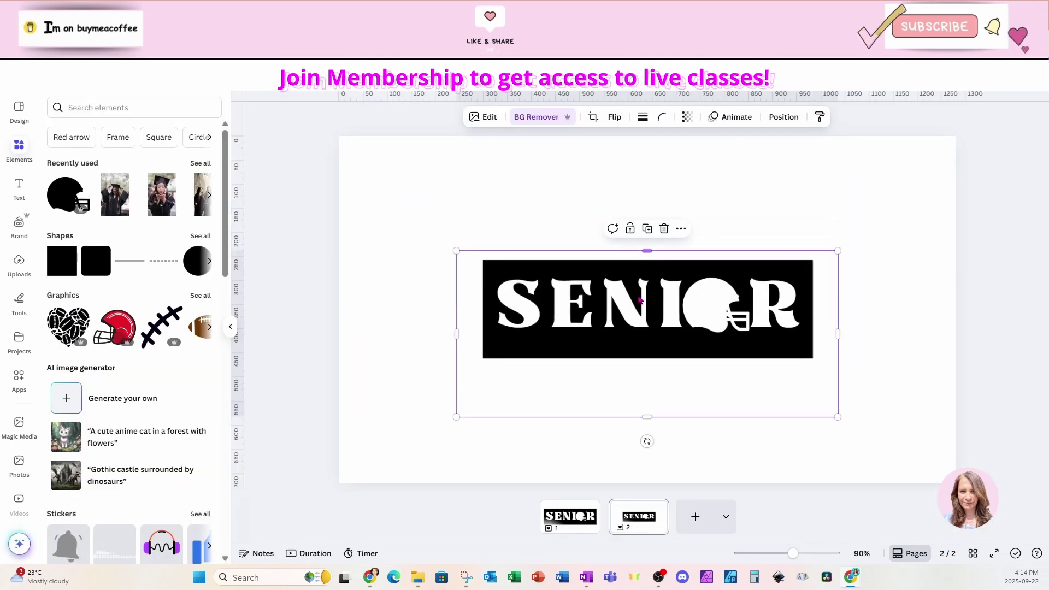
drag(646, 416, 646, 364)
drag(837, 252, 1006, 200)
drag(916, 283, 836, 314)
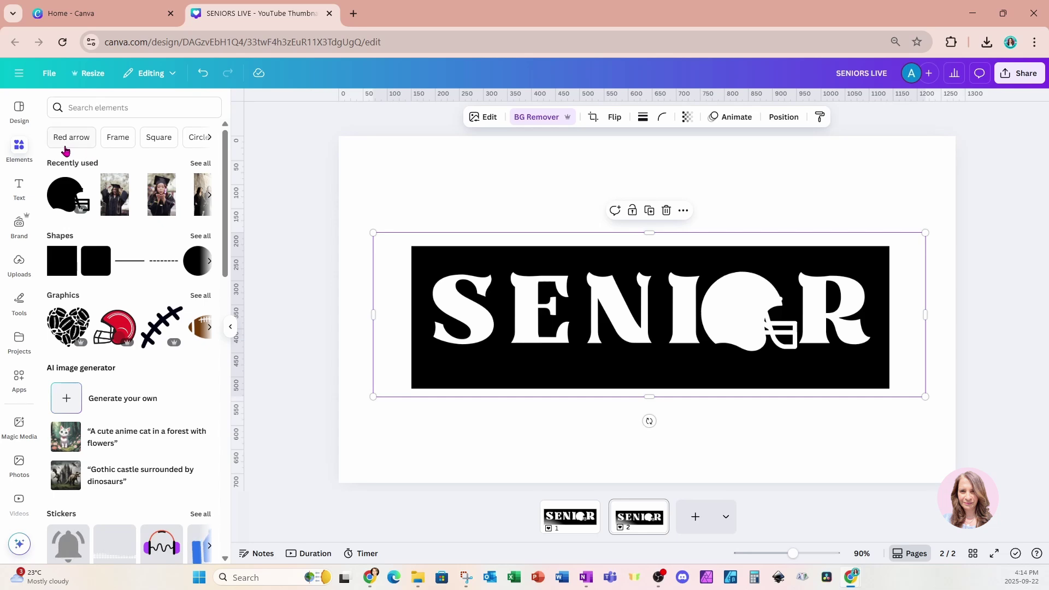
- Add the six football player photos from the recently used elements to page 2
click(201, 164)
scroll(174, 316, down, 5)
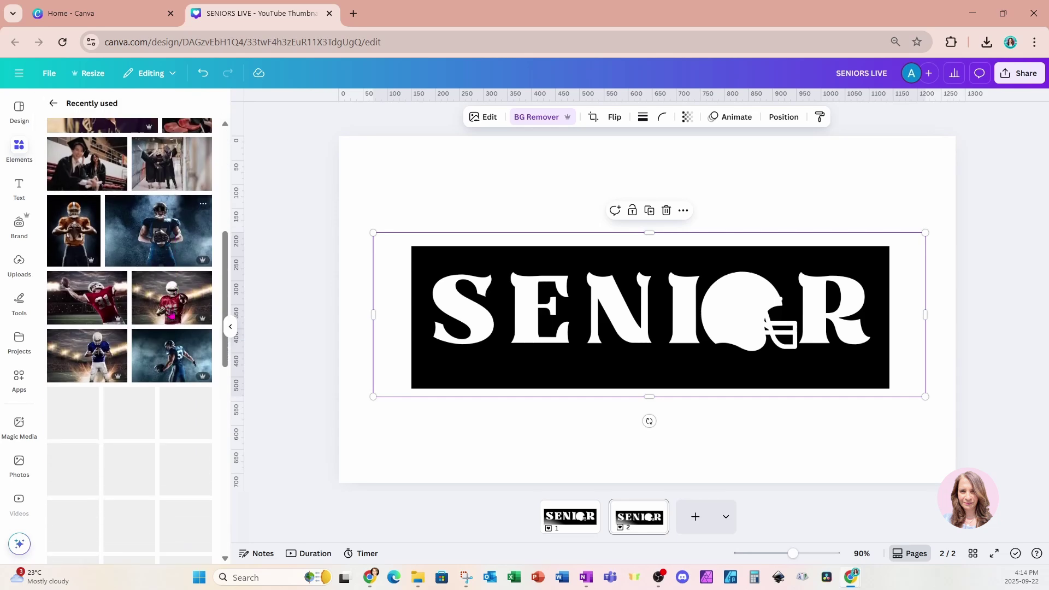
click(174, 316)
click(164, 240)
click(200, 338)
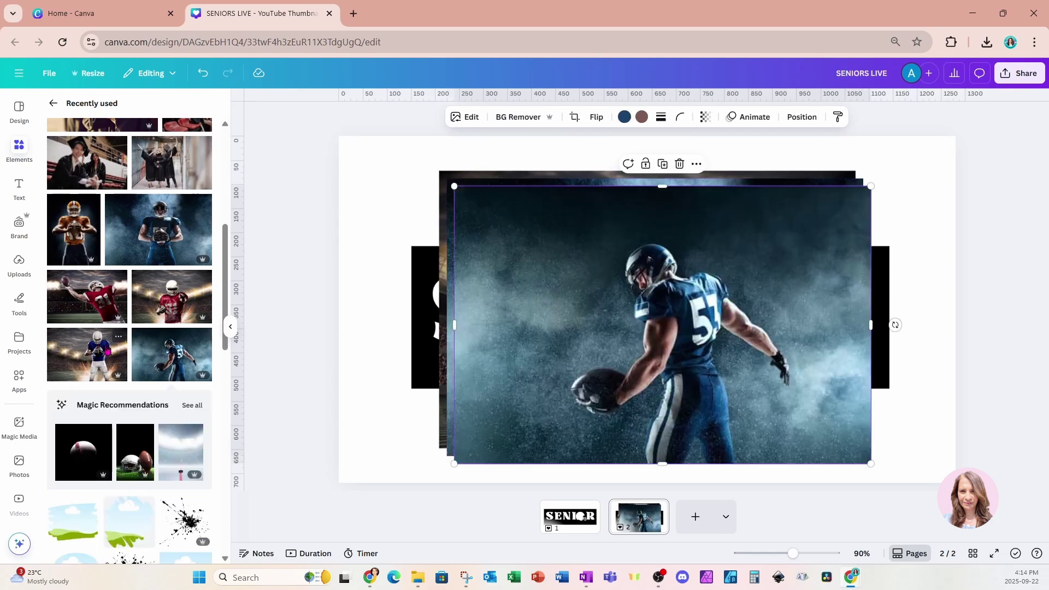
click(101, 344)
click(103, 316)
click(74, 229)
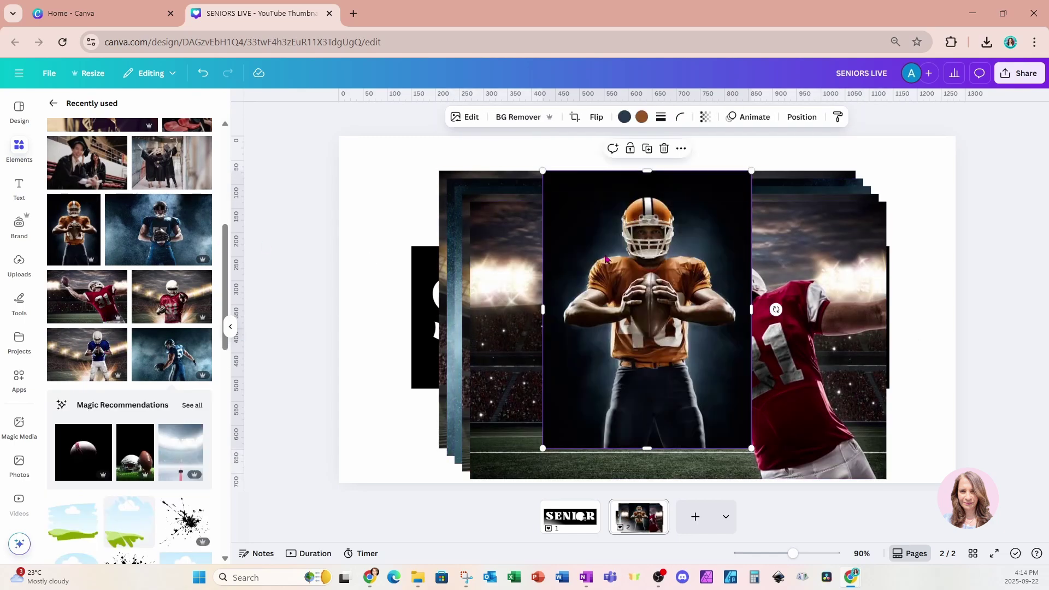
- Move all the stacked football photos together to the right side of page 2, uncovering most of the SENIOR image
key(ctrl+a)
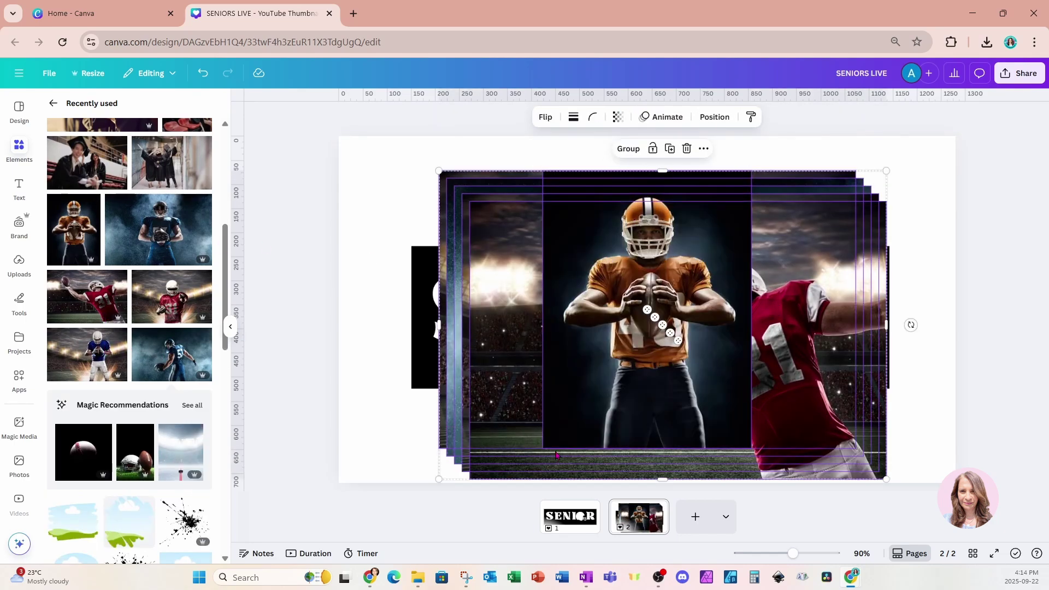
drag(555, 456, 958, 422)
click(658, 433)
- Shrink the orange-jersey player photo over the I and the outstretched red-jersey player photo over the helmet
click(880, 421)
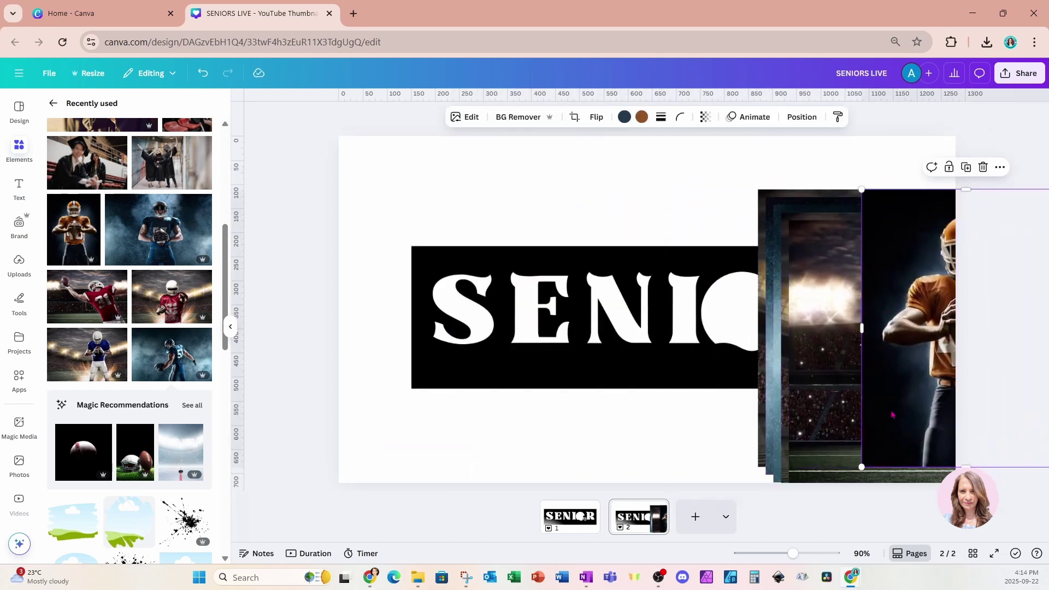
drag(880, 421, 550, 392)
drag(536, 183, 662, 317)
drag(704, 384, 699, 310)
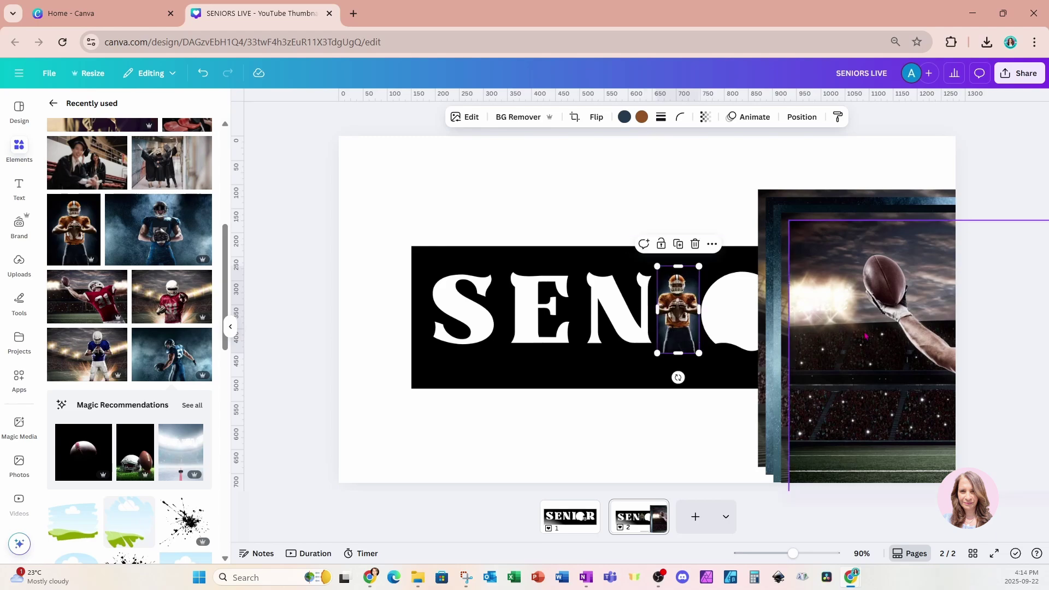
drag(788, 220, 661, 257)
drag(726, 306, 721, 301)
- Crop the blue-jersey, white-helmet player photo around the player, shrink it and place it over the S
drag(896, 344, 431, 344)
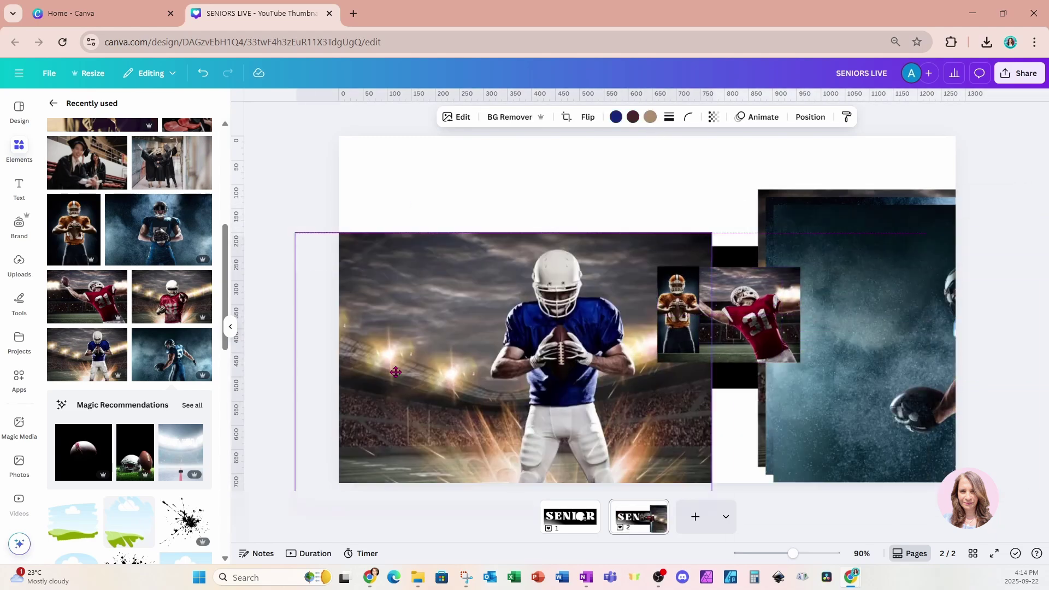
drag(295, 364, 595, 350)
drag(649, 393, 464, 320)
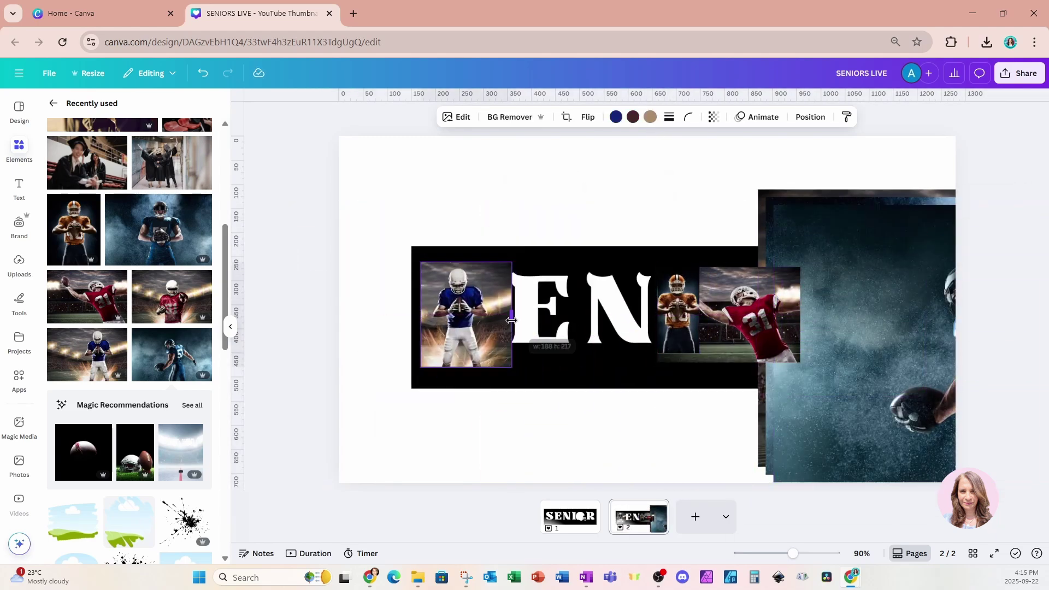
- Crop the number 57 player photo around the player, shrink it and place it over the N
drag(887, 413, 566, 395)
drag(861, 456, 662, 356)
drag(617, 306, 630, 308)
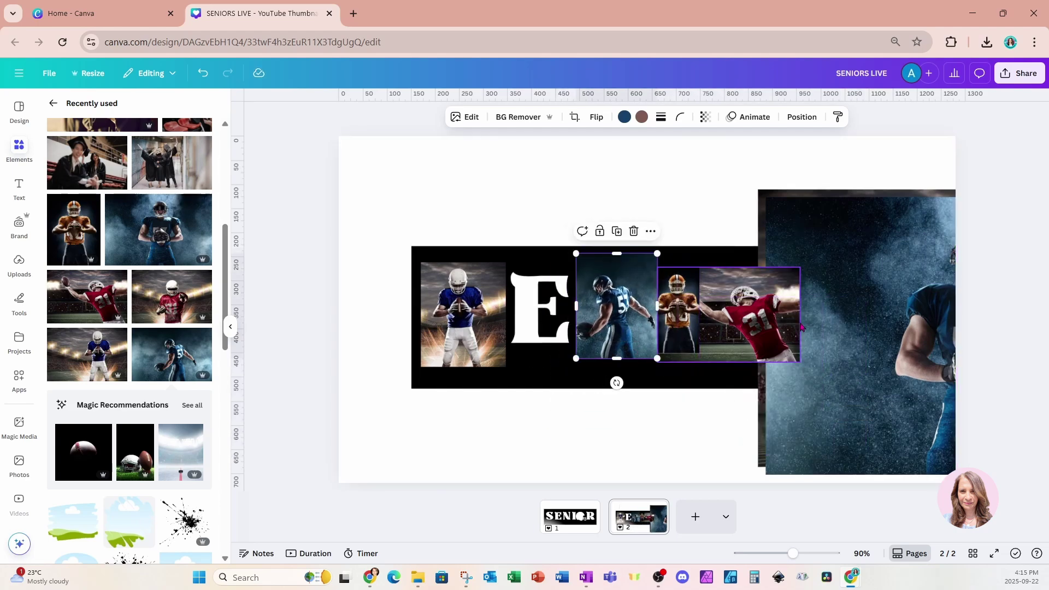
- Shrink and crop the front-facing blue-jersey player photo over the R, and adjust the edge of the photo covering the helmet
click(859, 463)
drag(858, 463, 717, 466)
drag(615, 192, 896, 377)
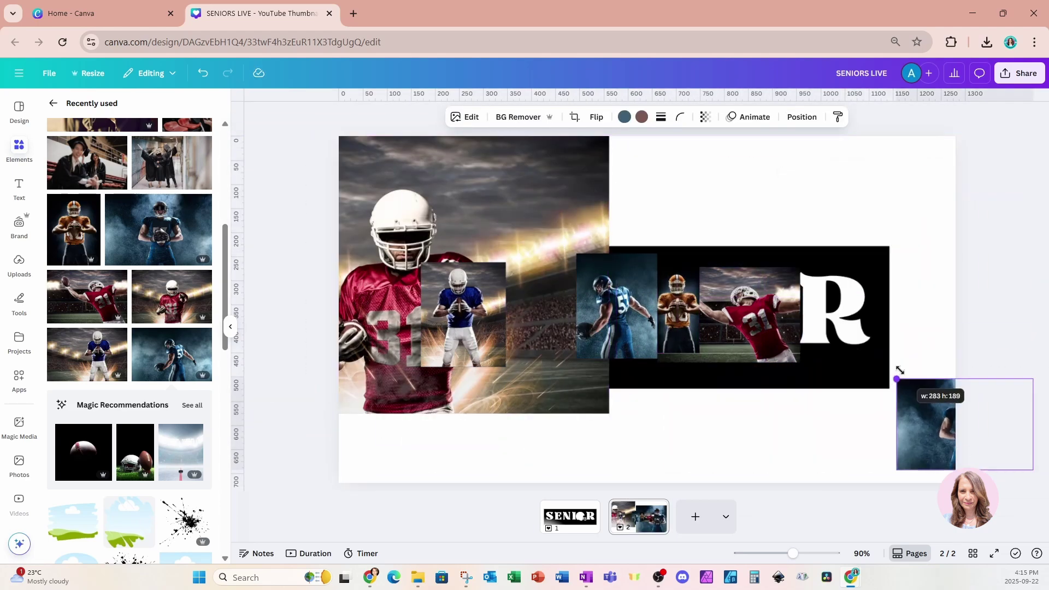
drag(924, 424, 800, 319)
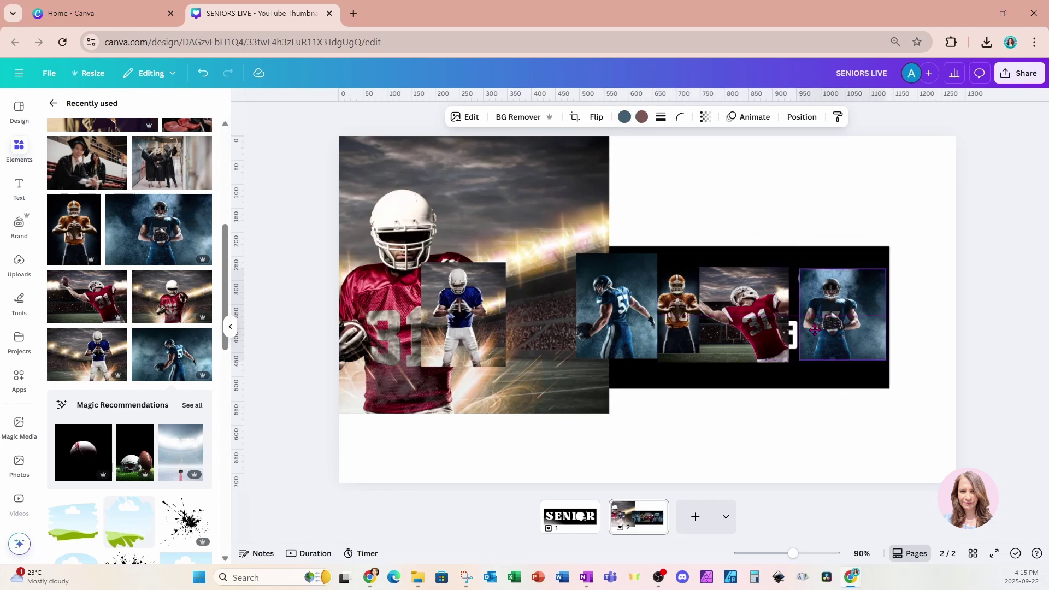
click(754, 306)
drag(701, 314, 705, 315)
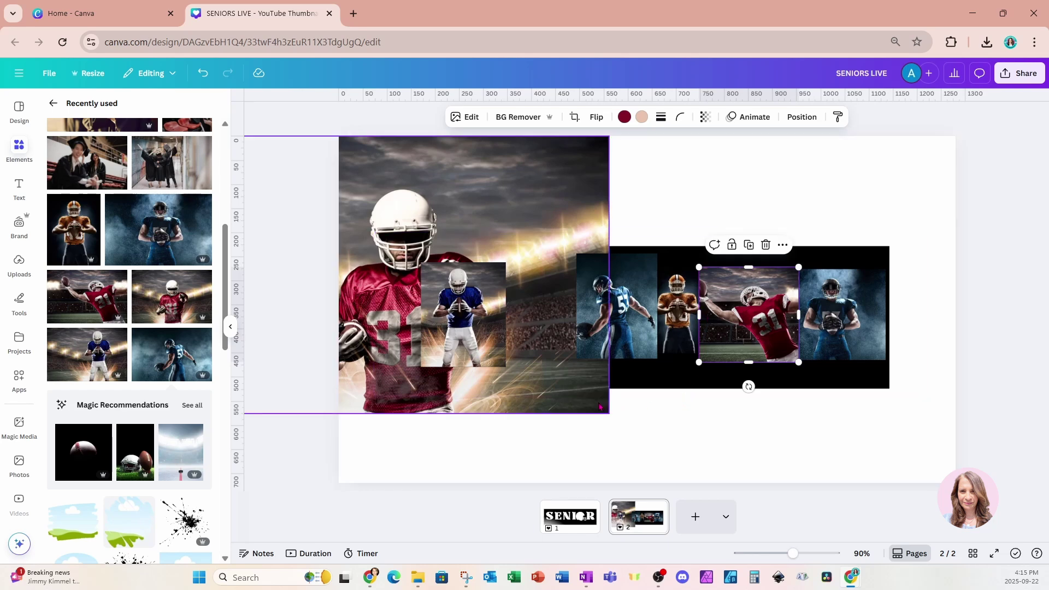
- Crop the front-facing red-jersey, white-helmet player photo around the player, shrink it and place it over the E
drag(609, 413, 931, 440)
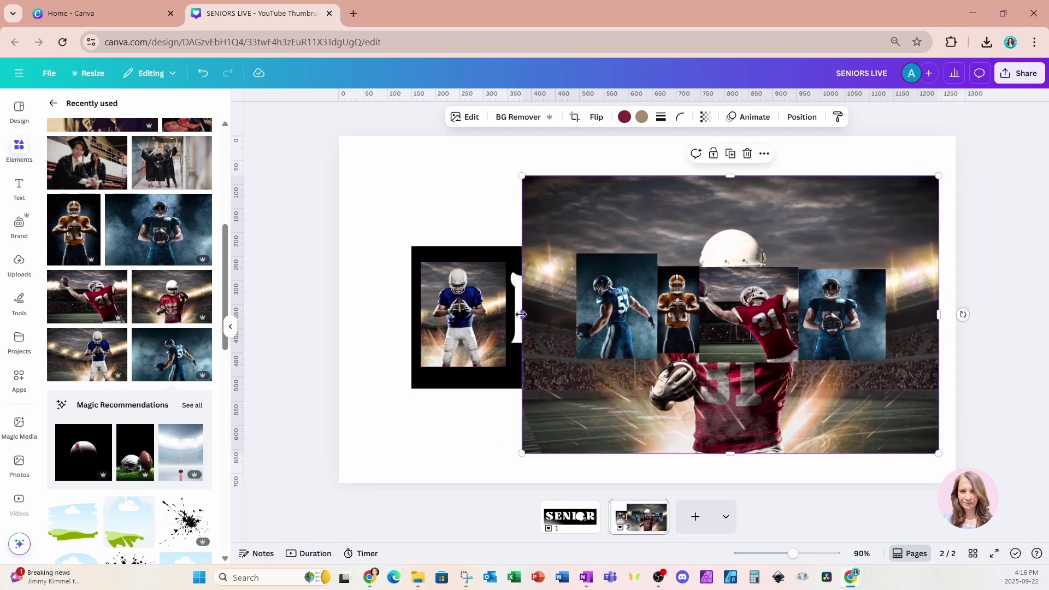
drag(522, 314, 634, 326)
drag(938, 314, 845, 328)
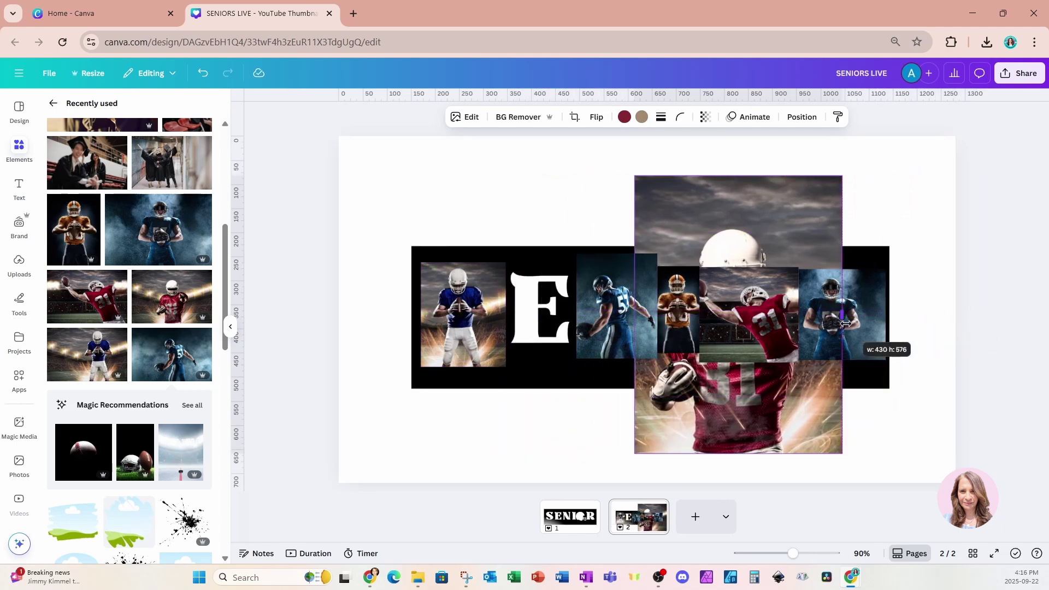
drag(737, 317, 574, 309)
drag(574, 168, 568, 194)
drag(471, 195, 597, 351)
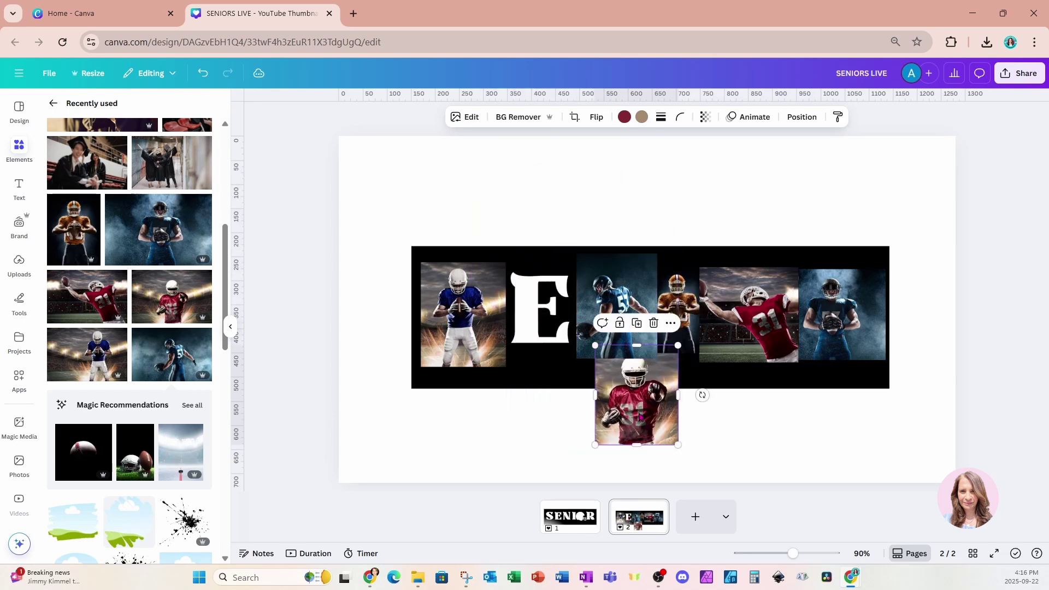
drag(643, 421, 540, 332)
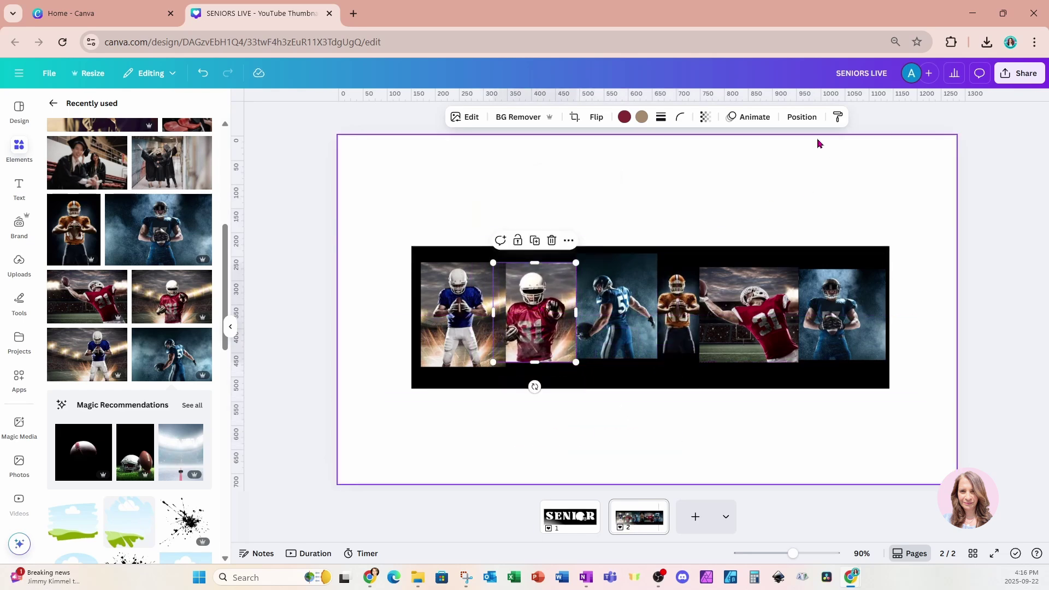
- Move the SENIOR layer above all the player photos so they fill its cut-out letters
click(808, 118)
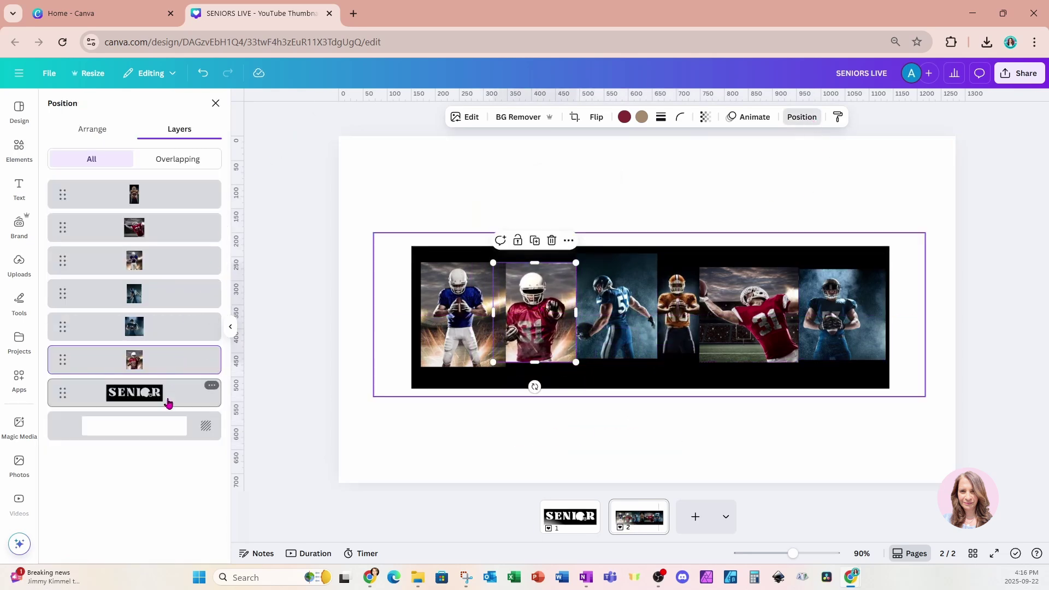
click(168, 403)
drag(168, 402, 170, 199)
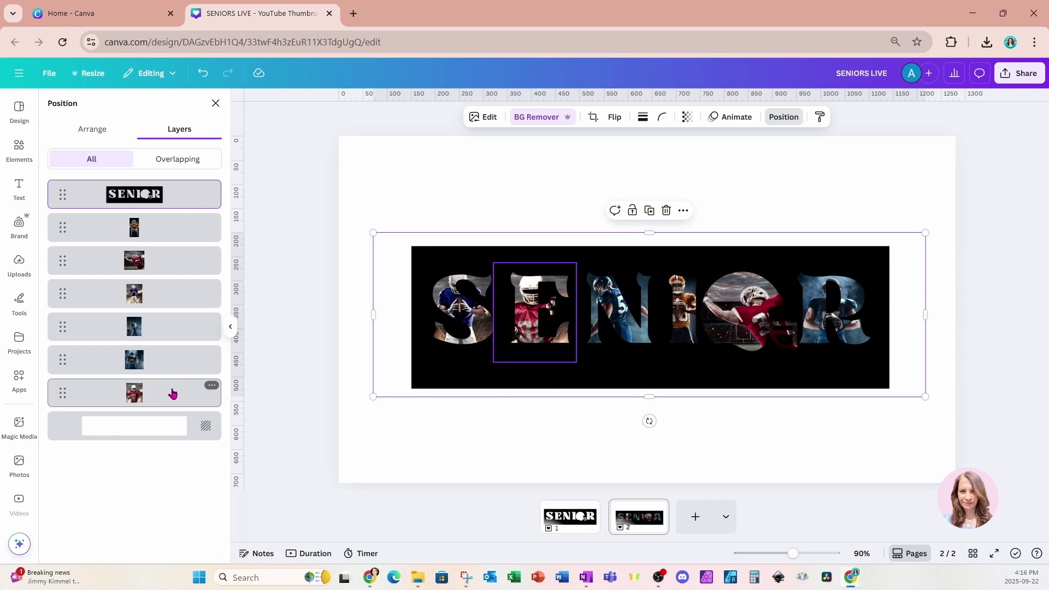
- Centre the orange-jersey player photo within the I and crop its right edge
click(164, 234)
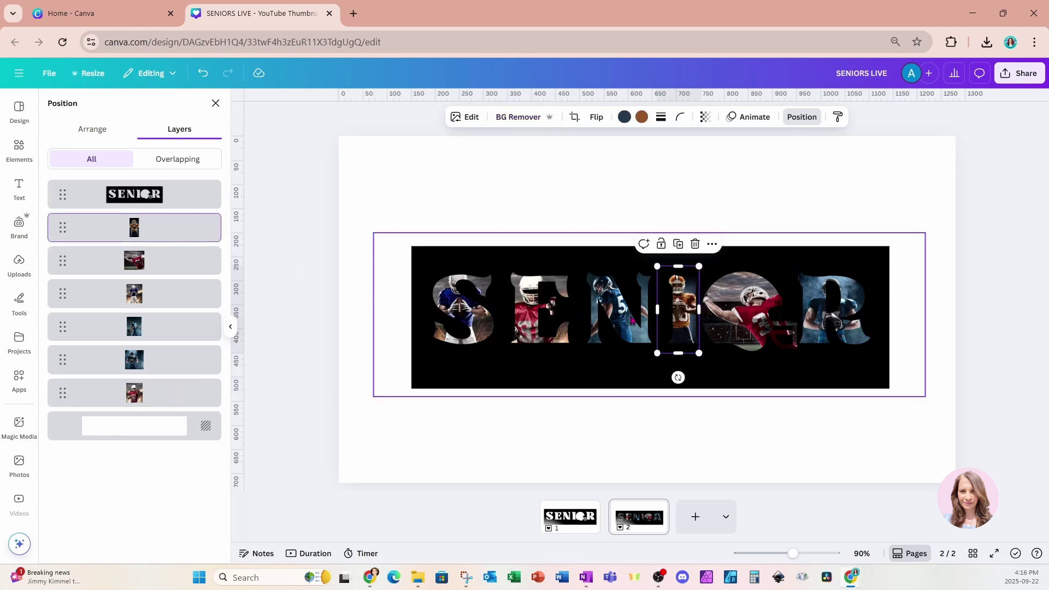
drag(672, 340, 676, 338)
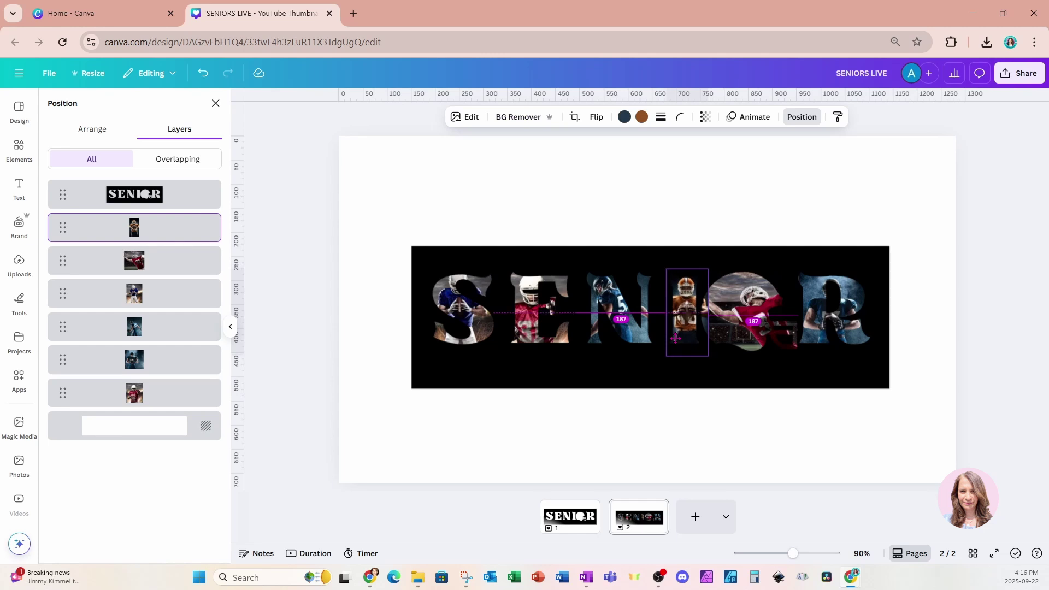
drag(677, 342, 677, 343)
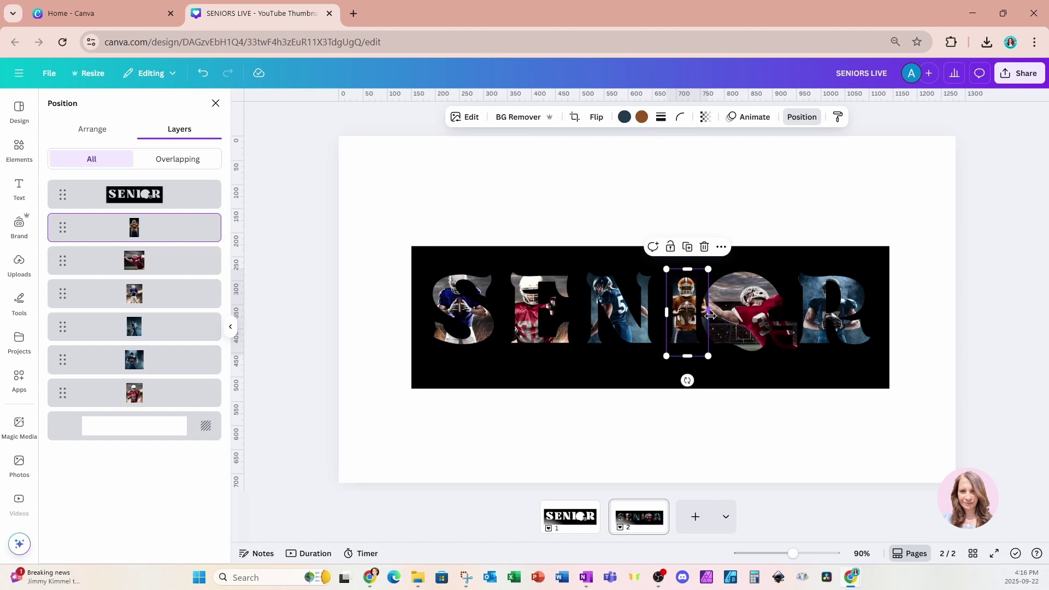
drag(709, 315, 699, 317)
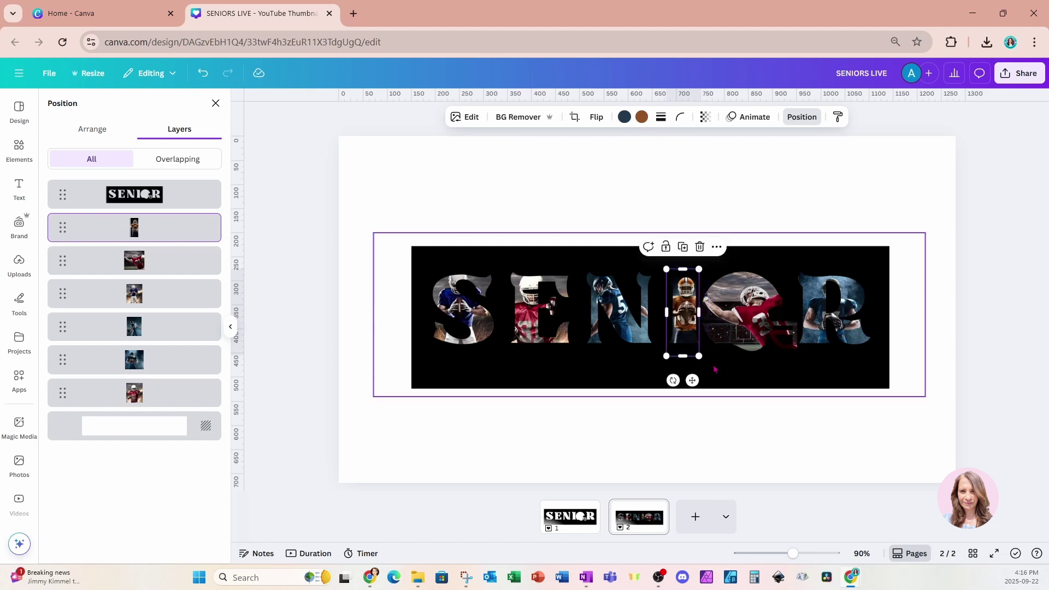
click(734, 430)
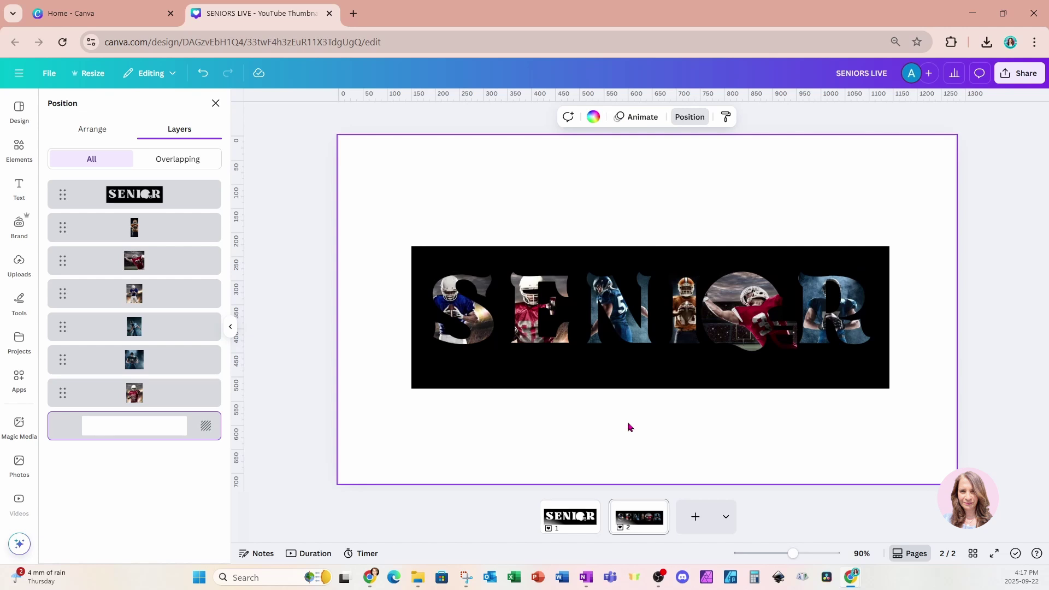
- Apply a custom Duotone effect to the SENIOR image with white highlights
click(567, 386)
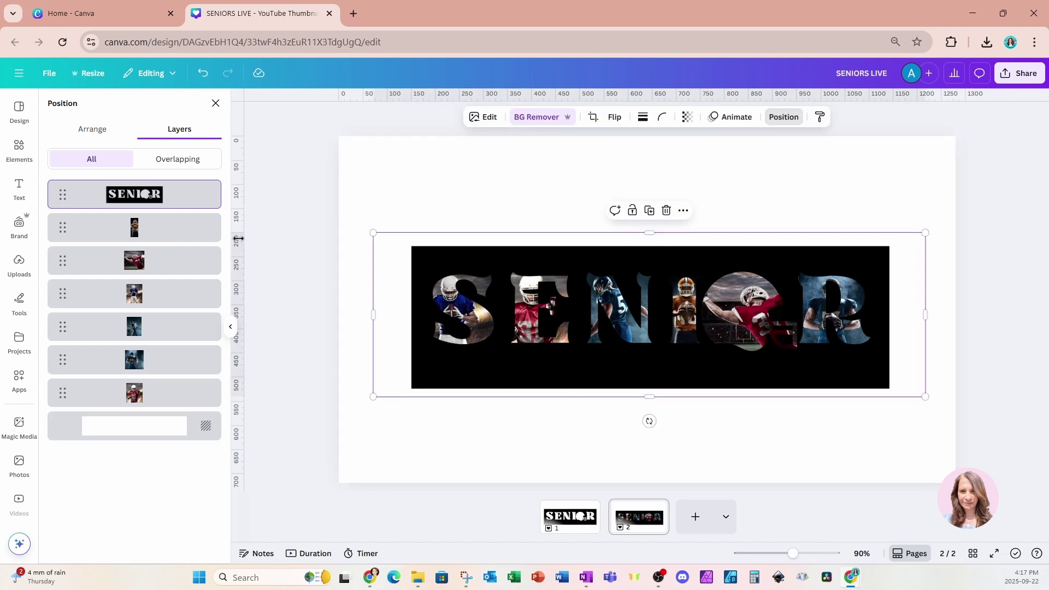
click(473, 119)
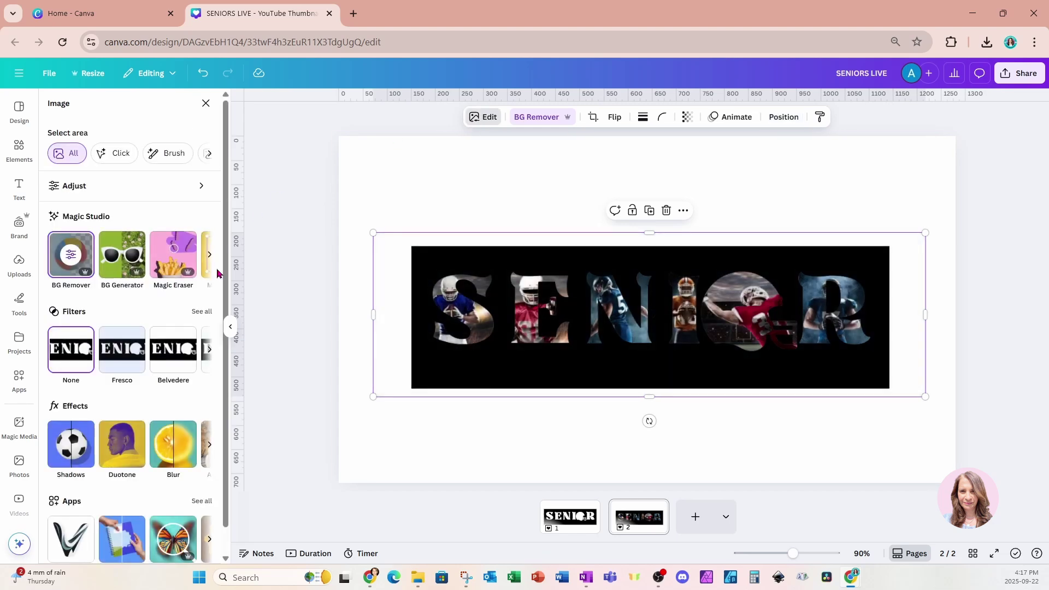
click(122, 443)
click(88, 236)
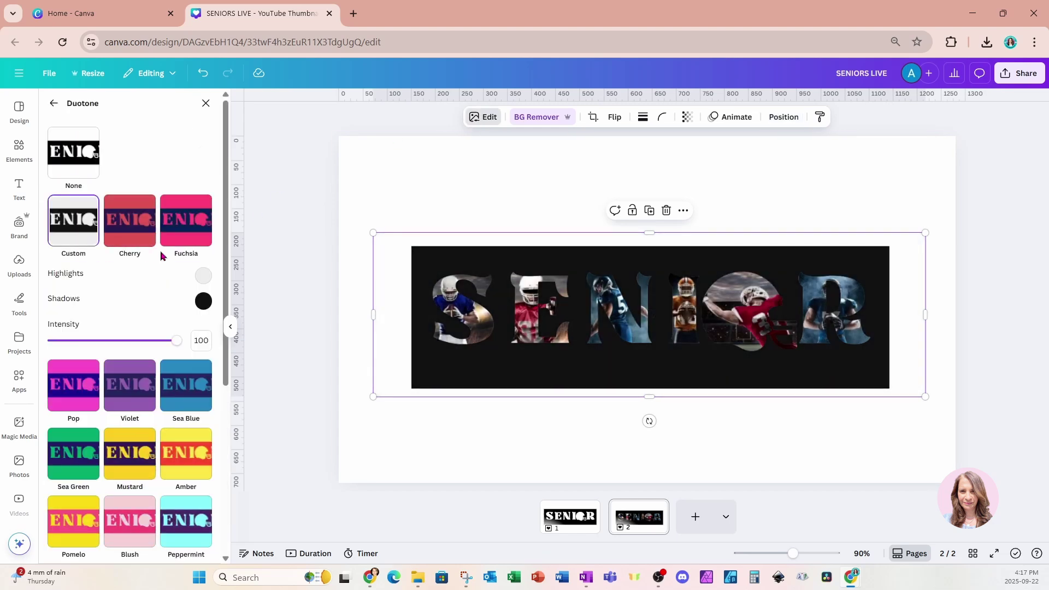
click(201, 276)
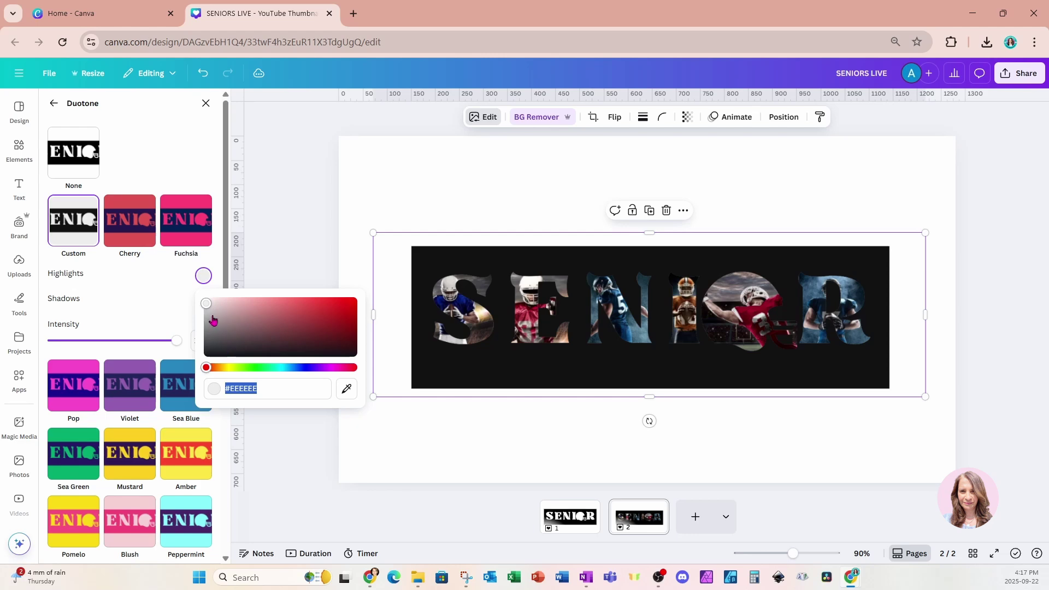
drag(207, 305, 194, 294)
click(163, 281)
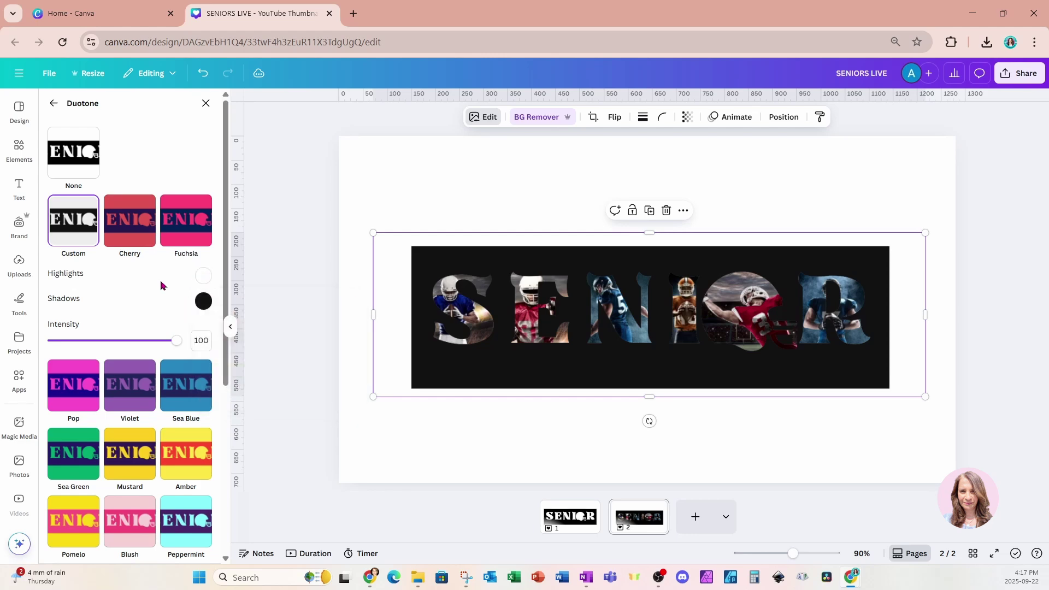
- Set the Duotone shadows colour of the SENIOR image to white
click(203, 301)
drag(207, 377, 187, 327)
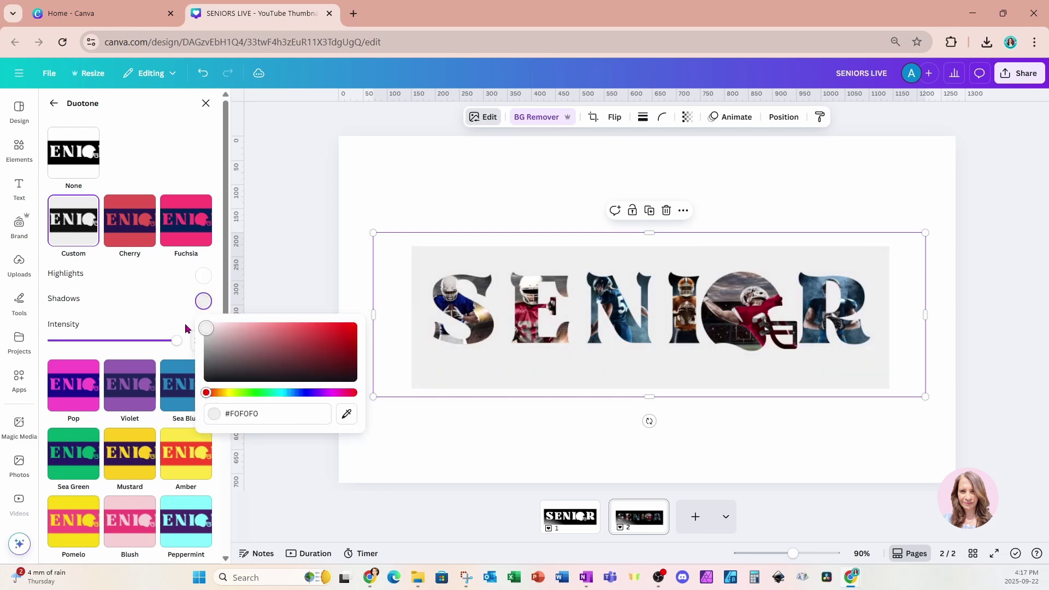
click(762, 443)
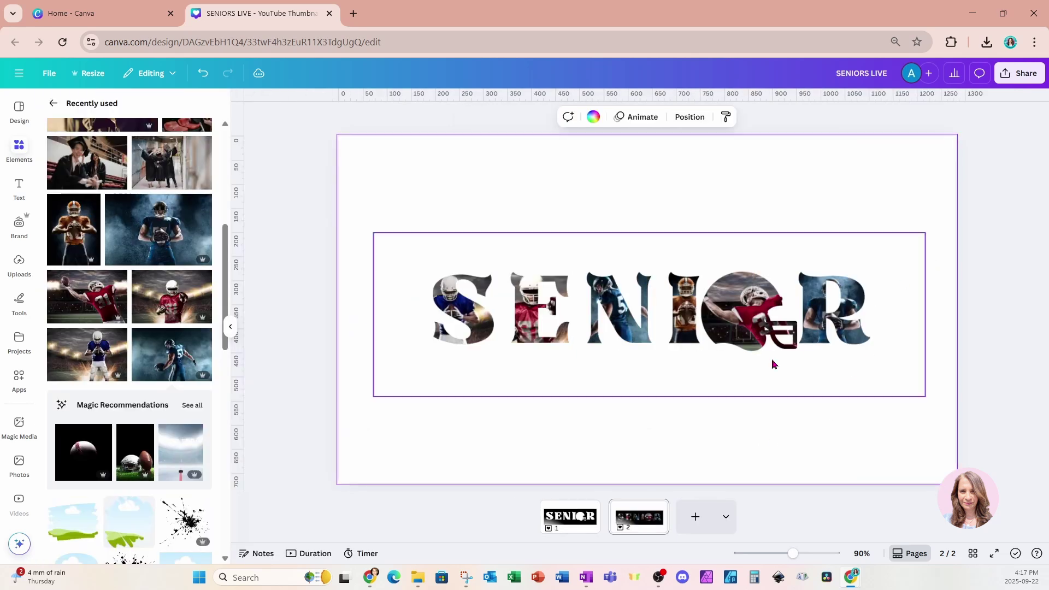
- Download only the current page, Page 2, as a PNG
click(1022, 76)
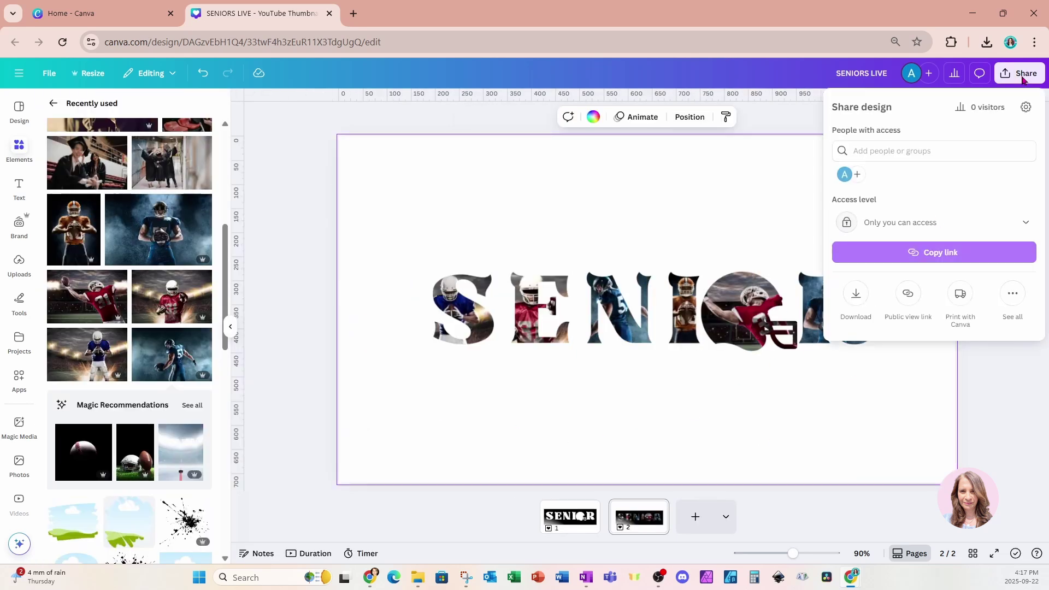
click(854, 295)
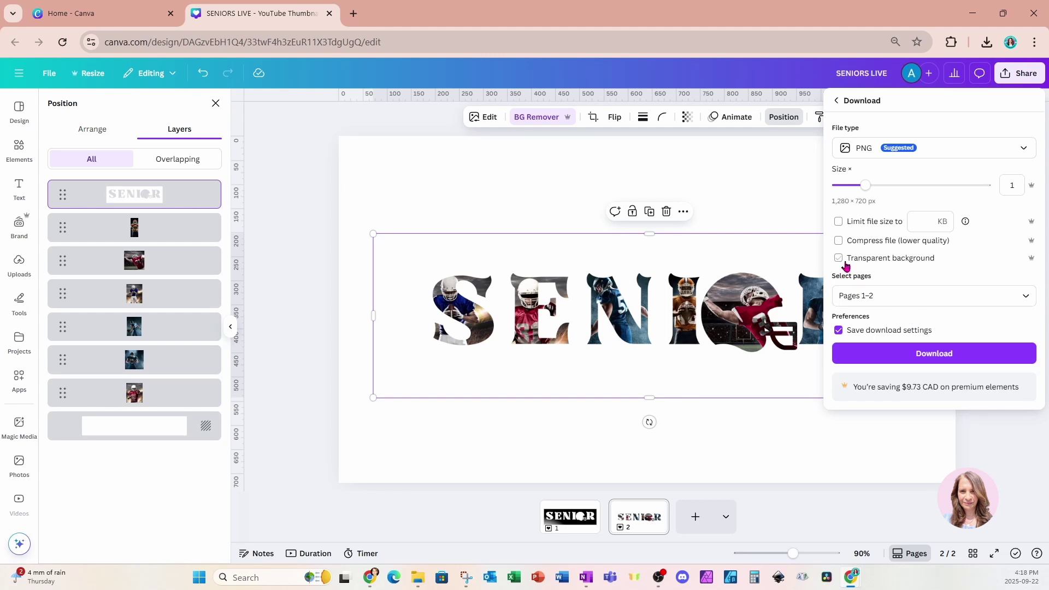
click(866, 296)
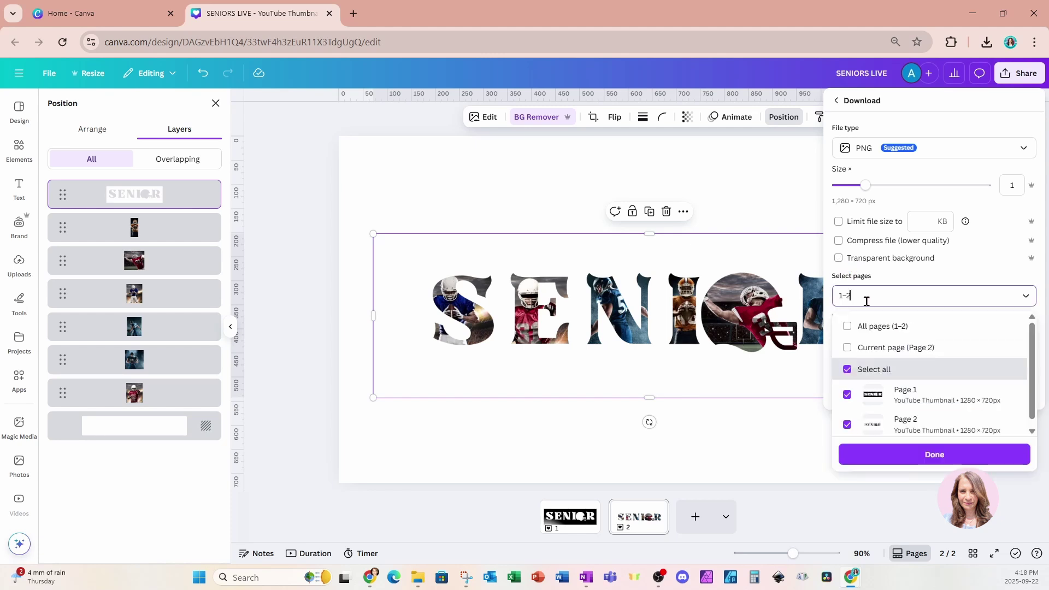
click(874, 347)
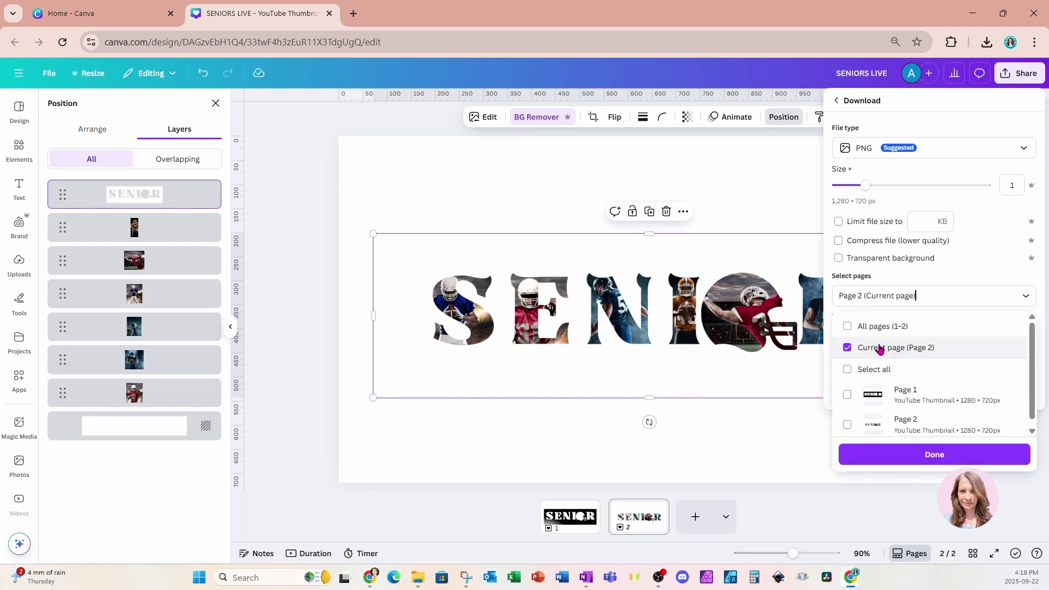
click(880, 453)
click(878, 354)
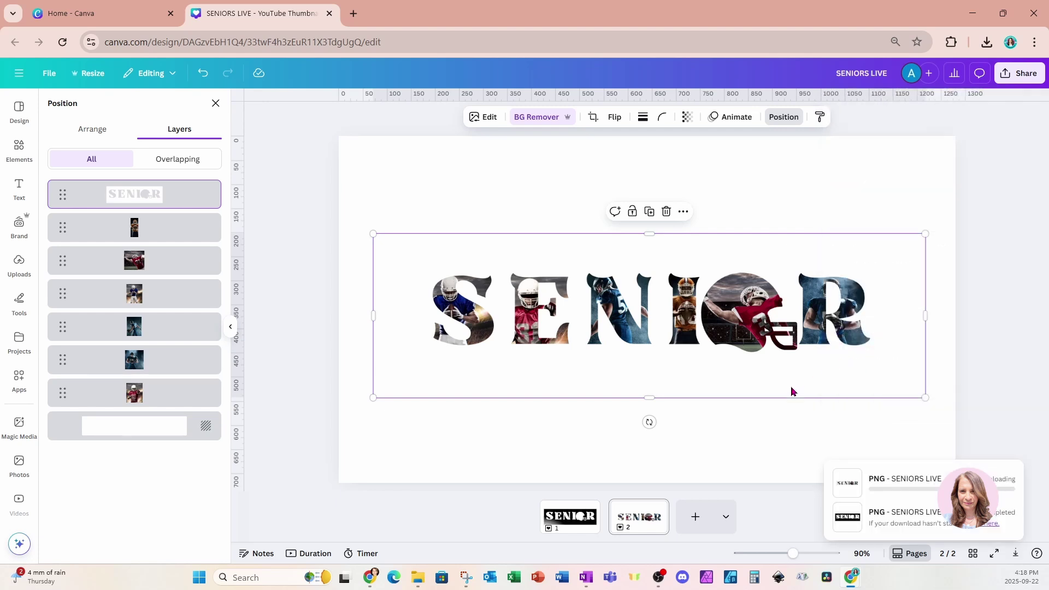
- Place the downloaded SENIORS LIVE (1).png on a new blank page and remove its background
click(697, 516)
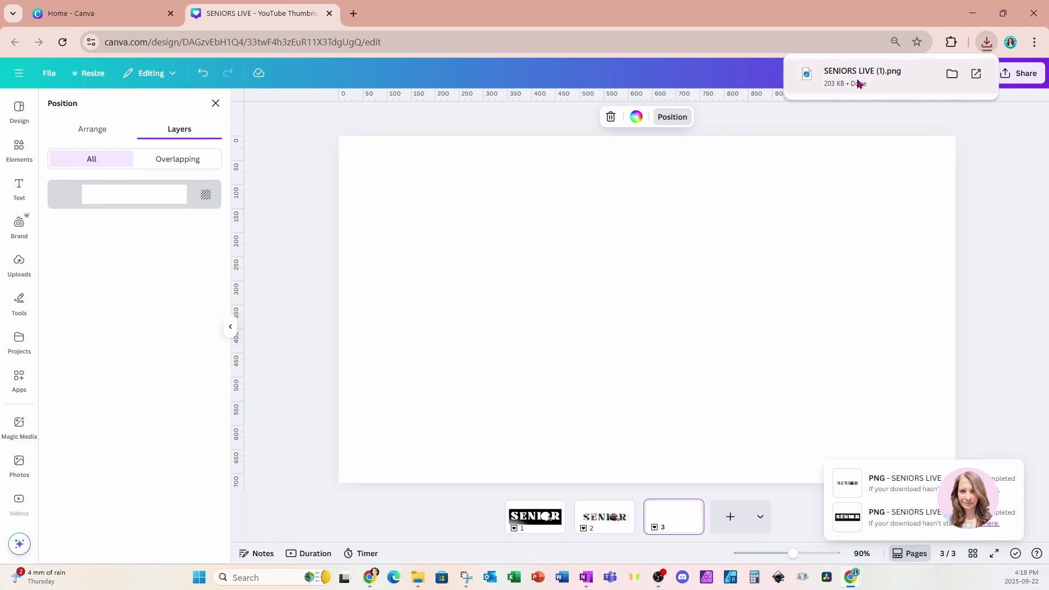
drag(858, 83, 614, 322)
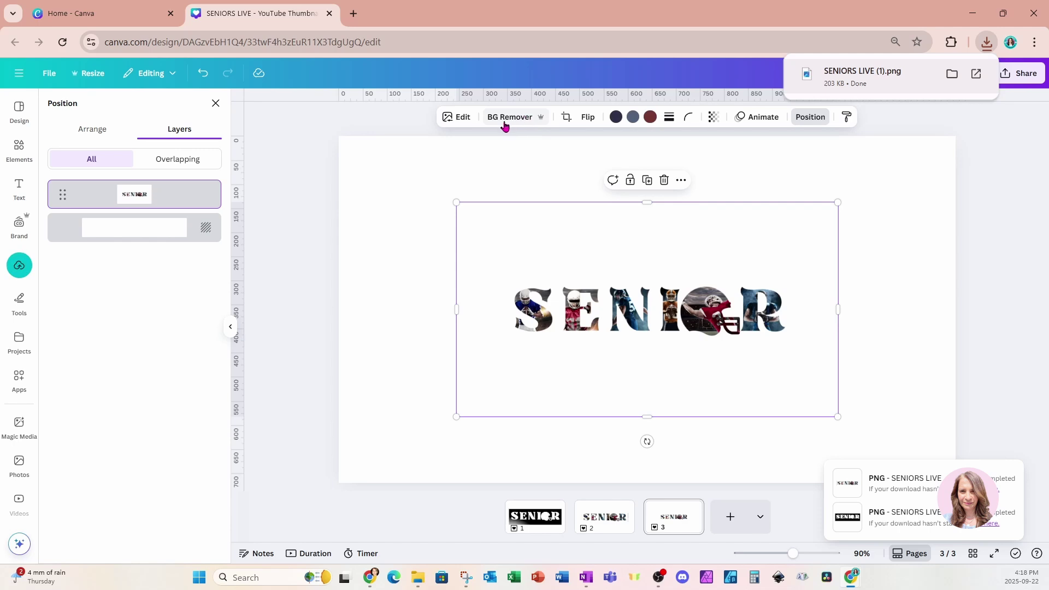
click(504, 122)
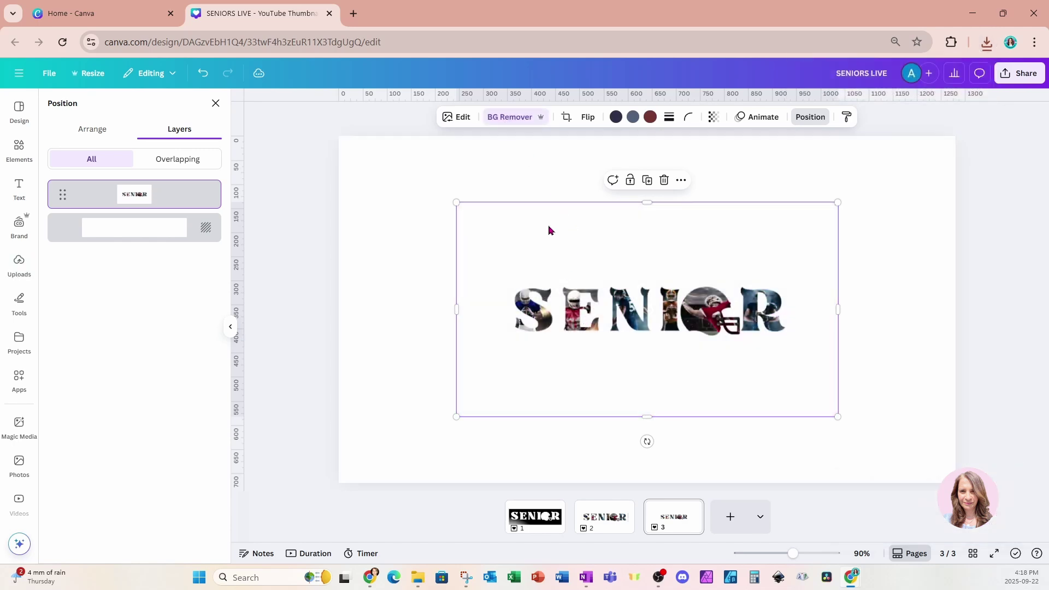
click(508, 118)
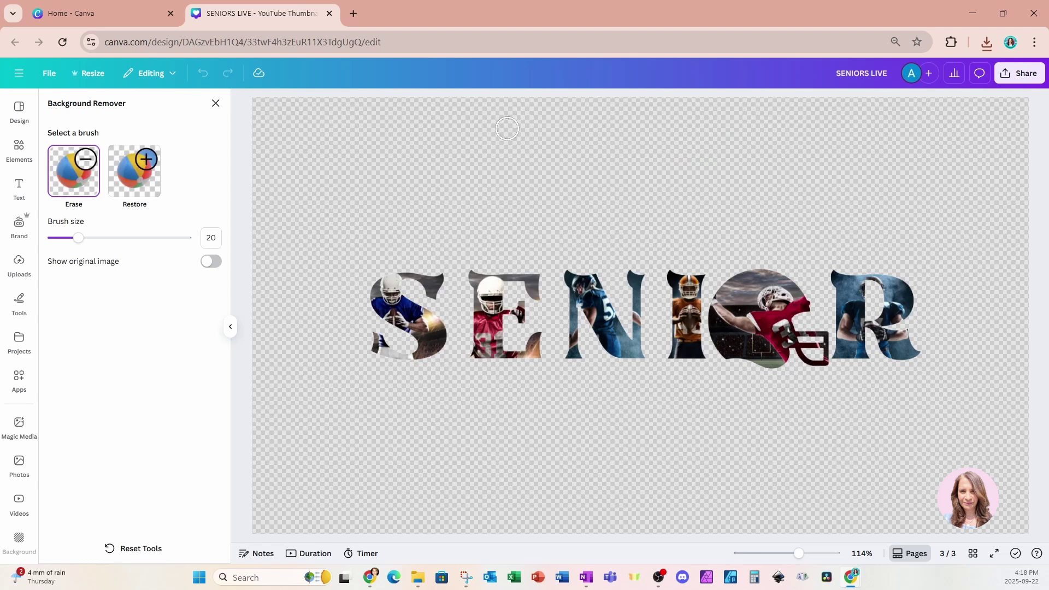
click(215, 104)
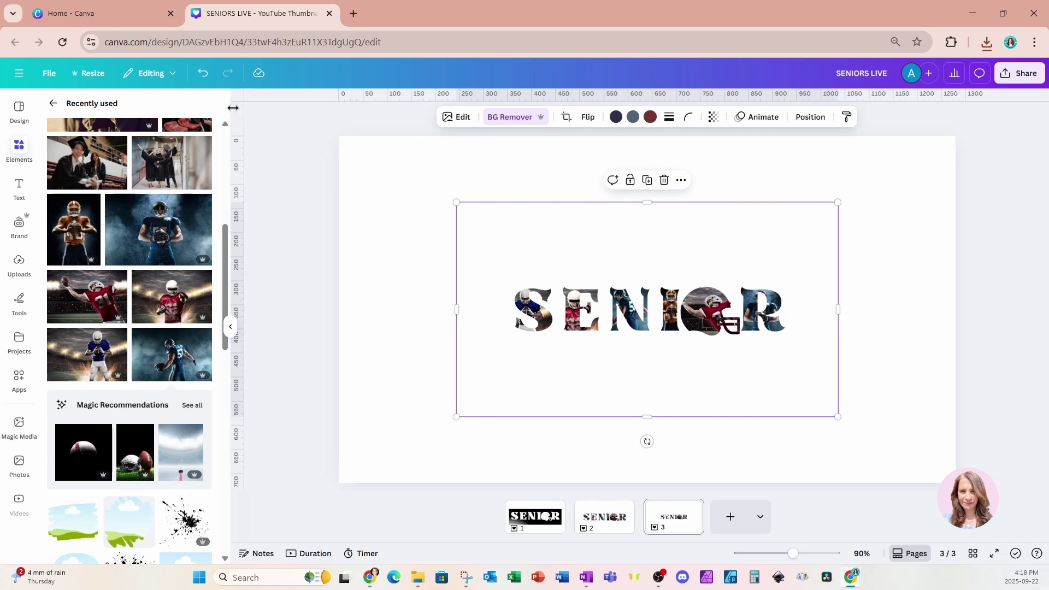
- Crop the empty margins on all four sides of the SENIOR image and enlarge it slightly
drag(654, 201, 653, 275)
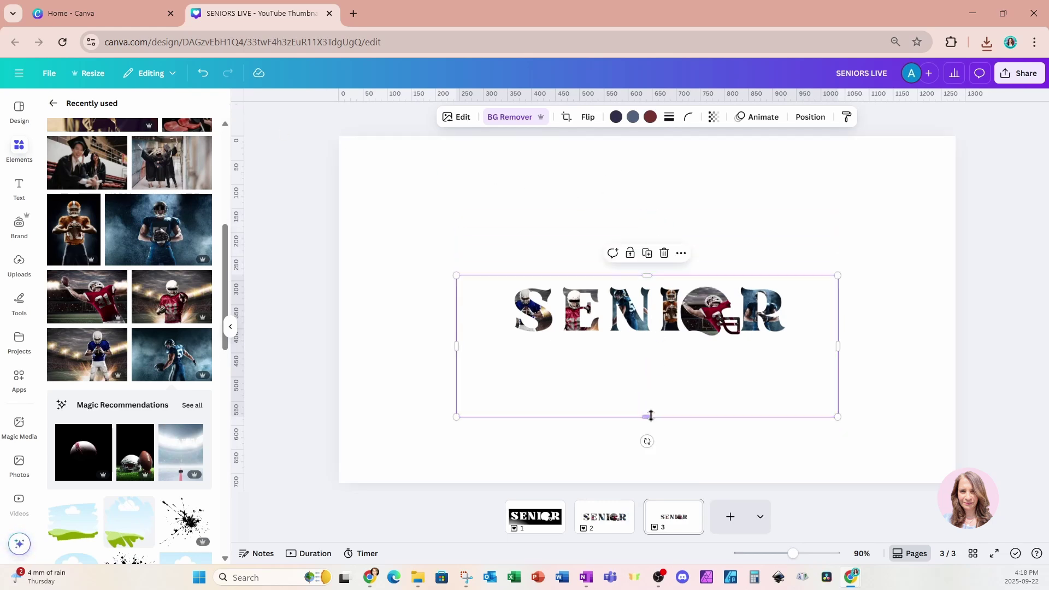
drag(650, 415, 652, 344)
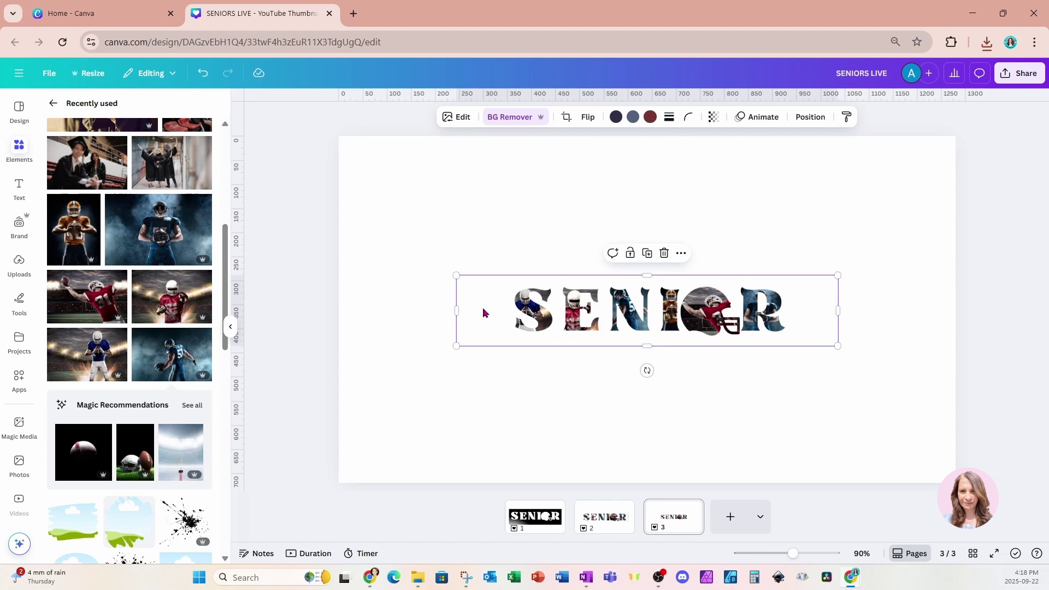
drag(457, 310, 492, 309)
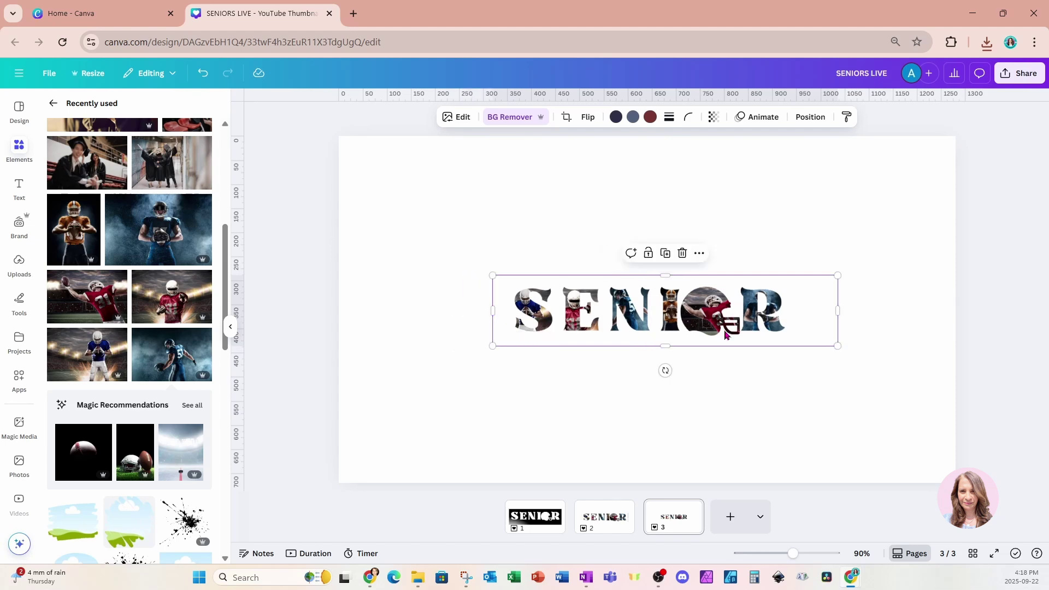
drag(837, 310, 797, 310)
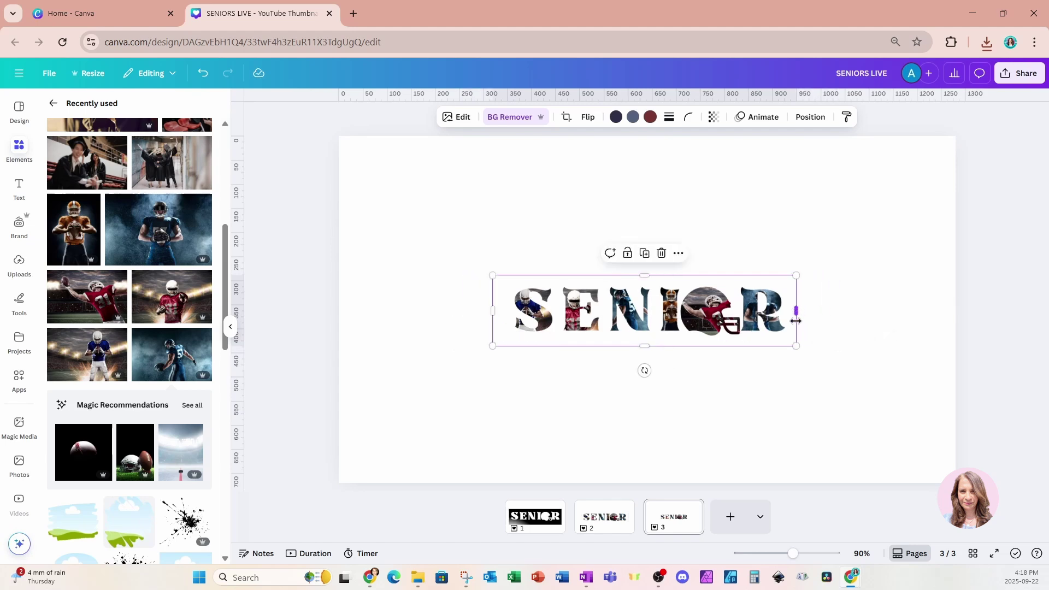
drag(799, 346, 823, 328)
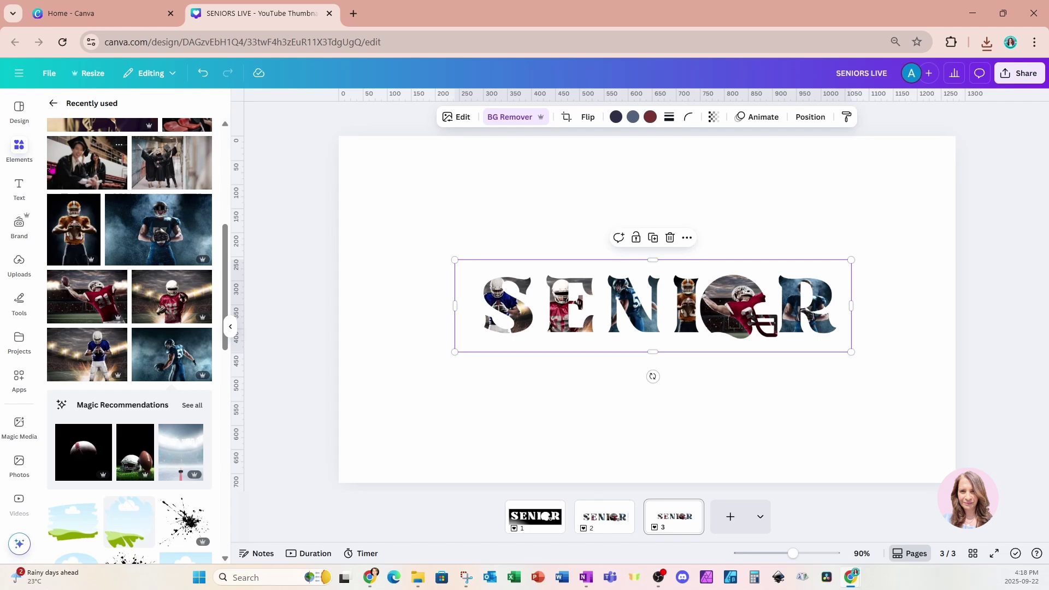
- Add a grid with one tall cell beside two stacked cells, shrink it and place it directly above the letters S and E
click(53, 103)
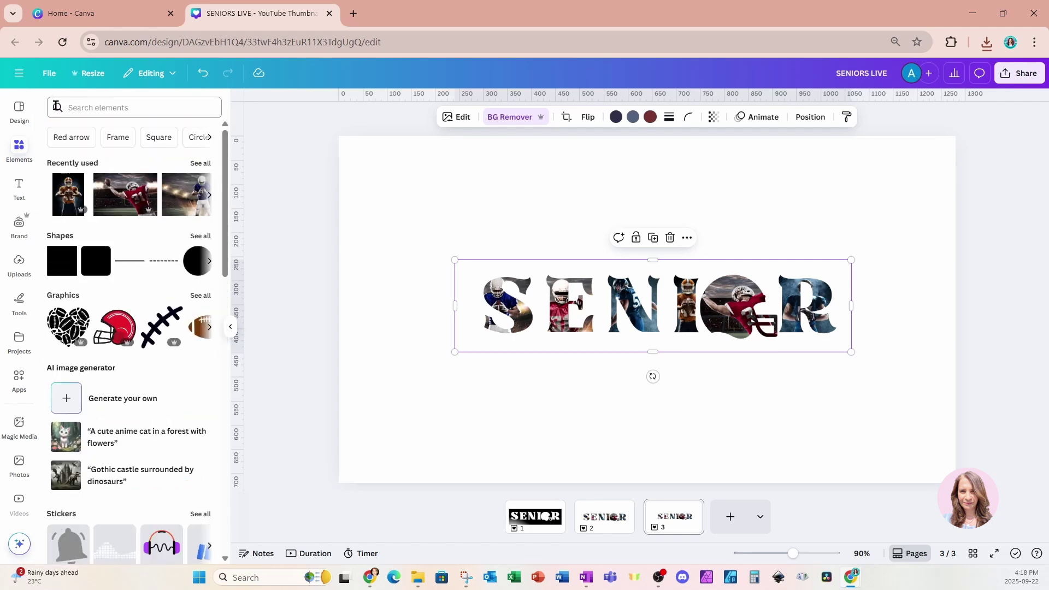
scroll(89, 344, down, 3)
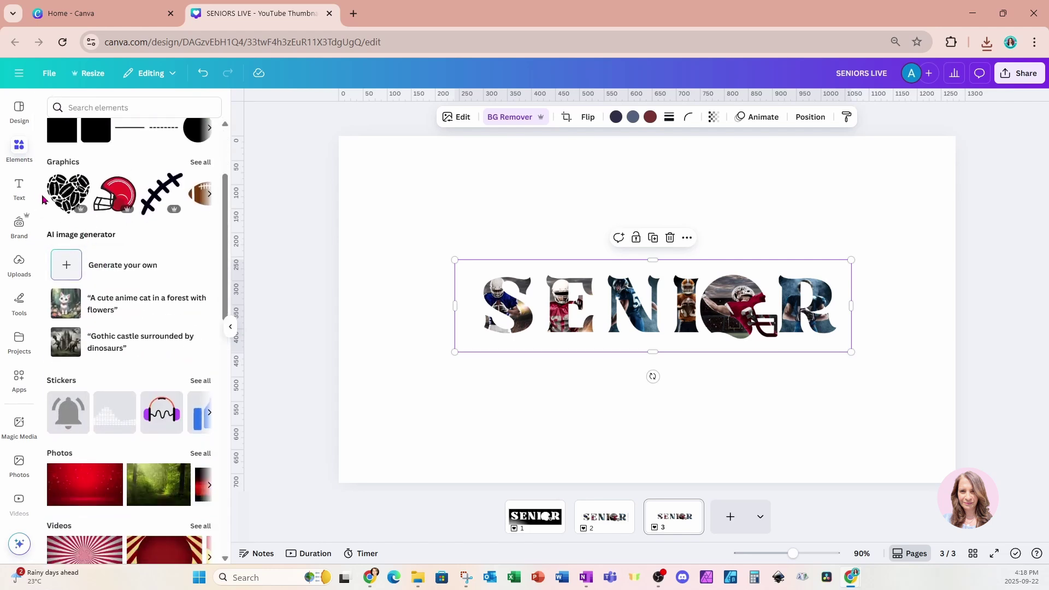
scroll(122, 235, down, 7)
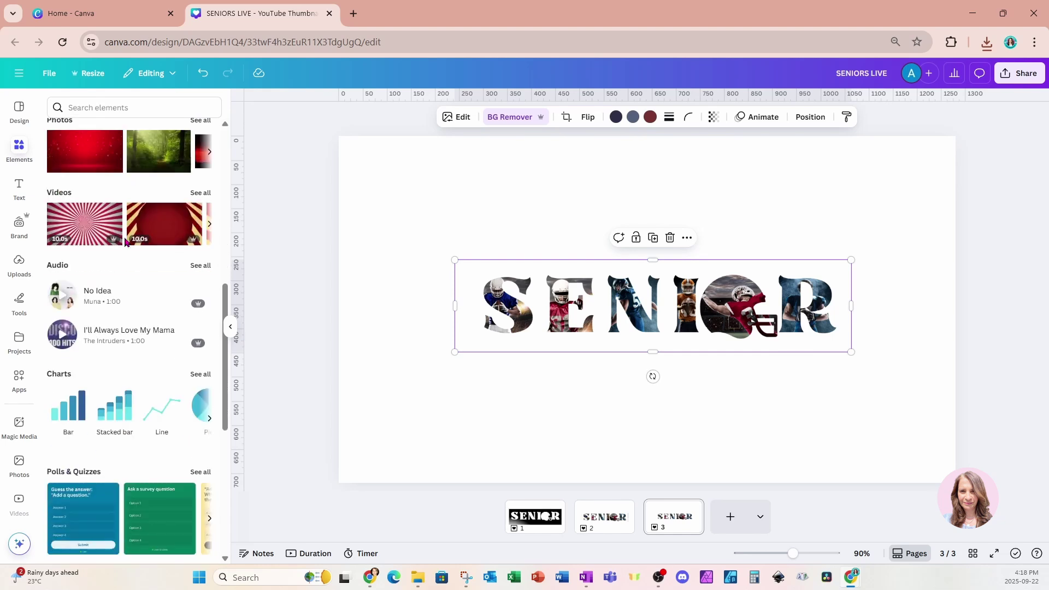
scroll(125, 242, down, 10)
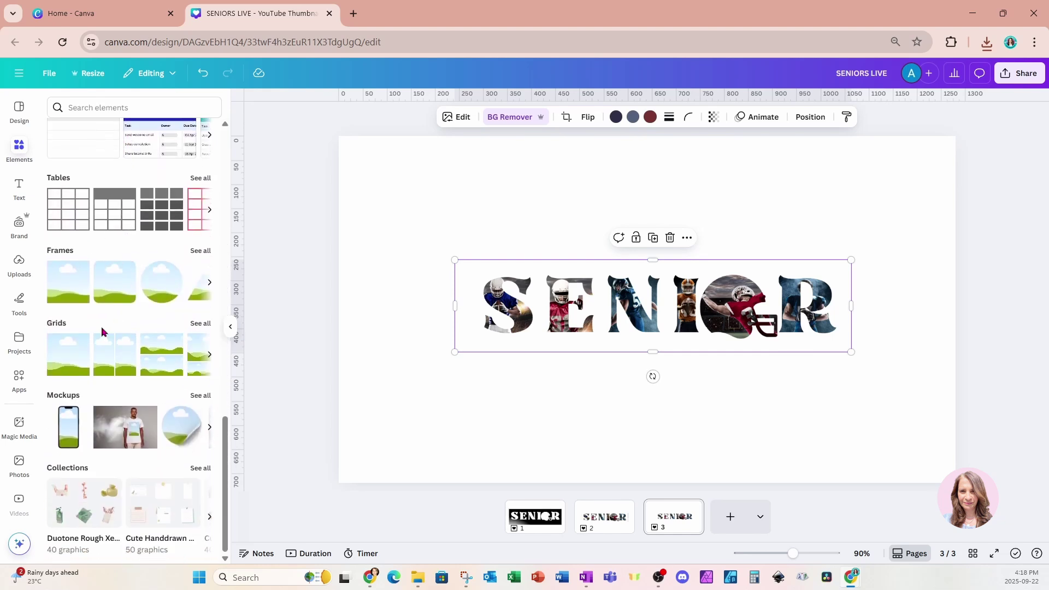
click(201, 323)
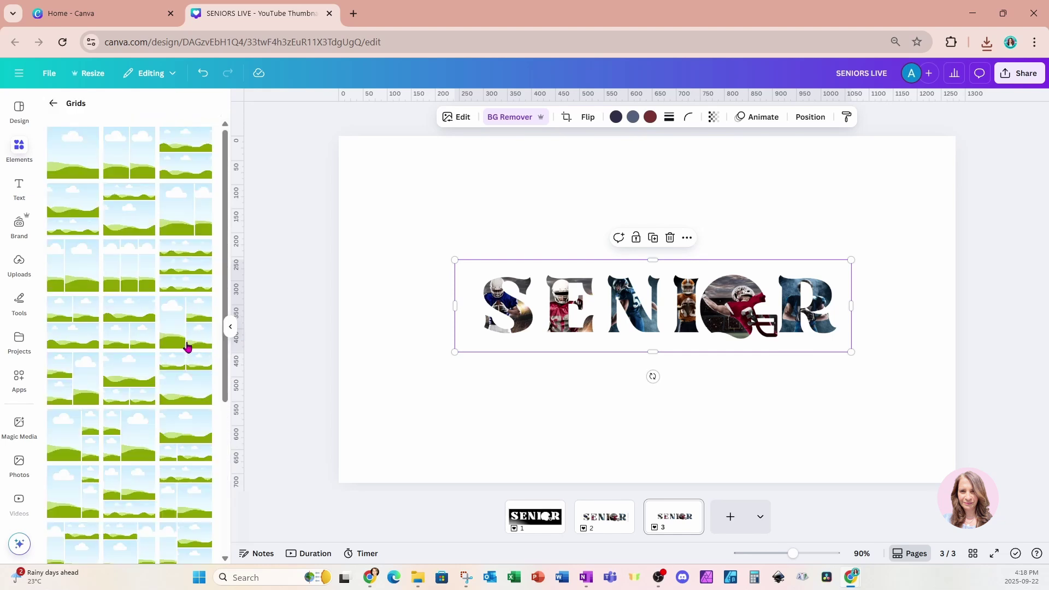
click(189, 343)
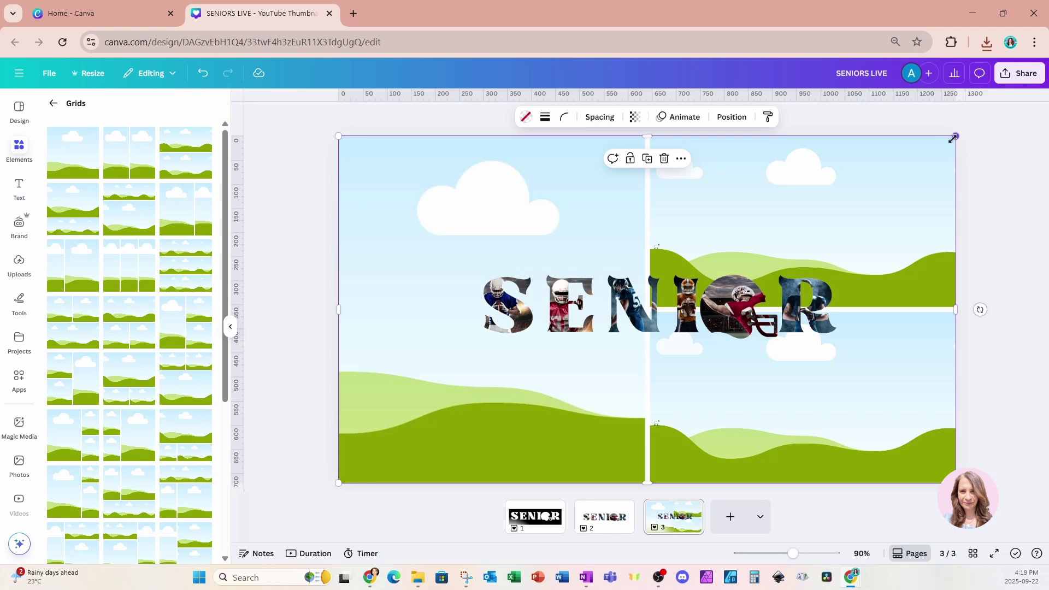
drag(953, 137, 442, 379)
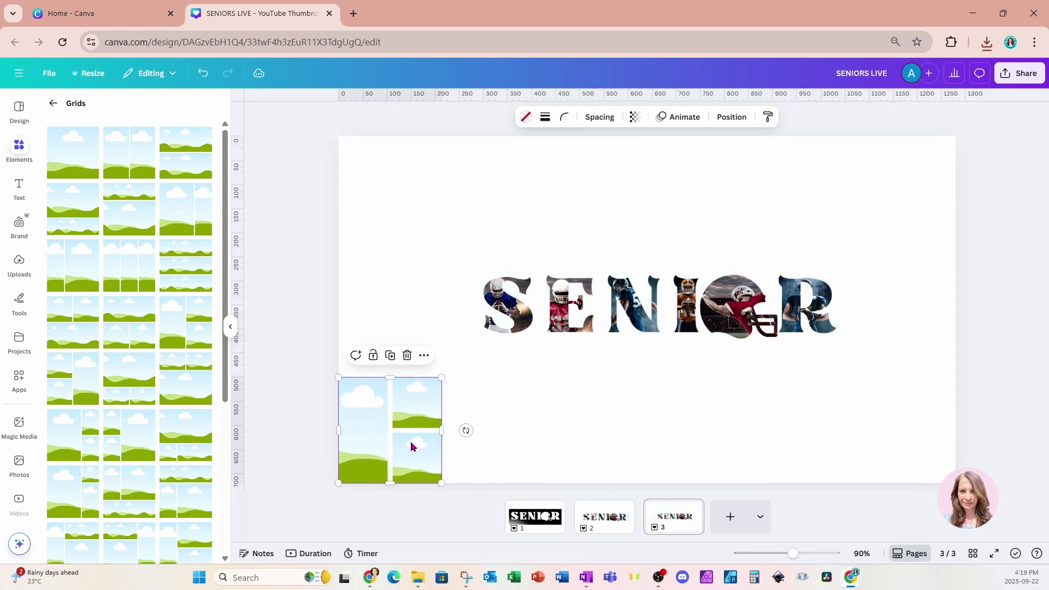
drag(412, 444, 558, 248)
click(468, 239)
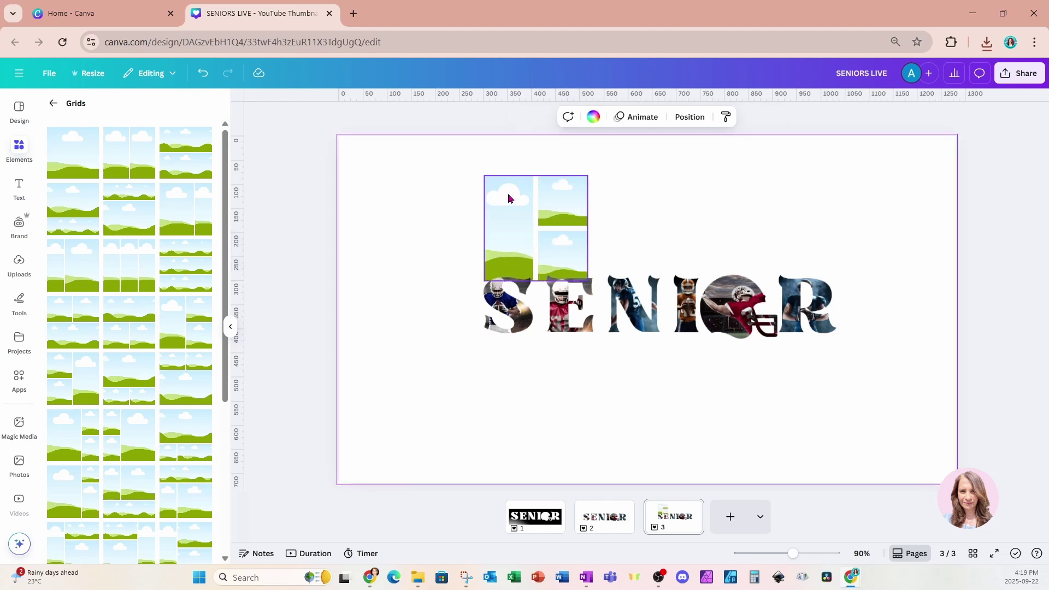
- Duplicate the three-cell grid and place the copy directly below the letters O and R
click(525, 185)
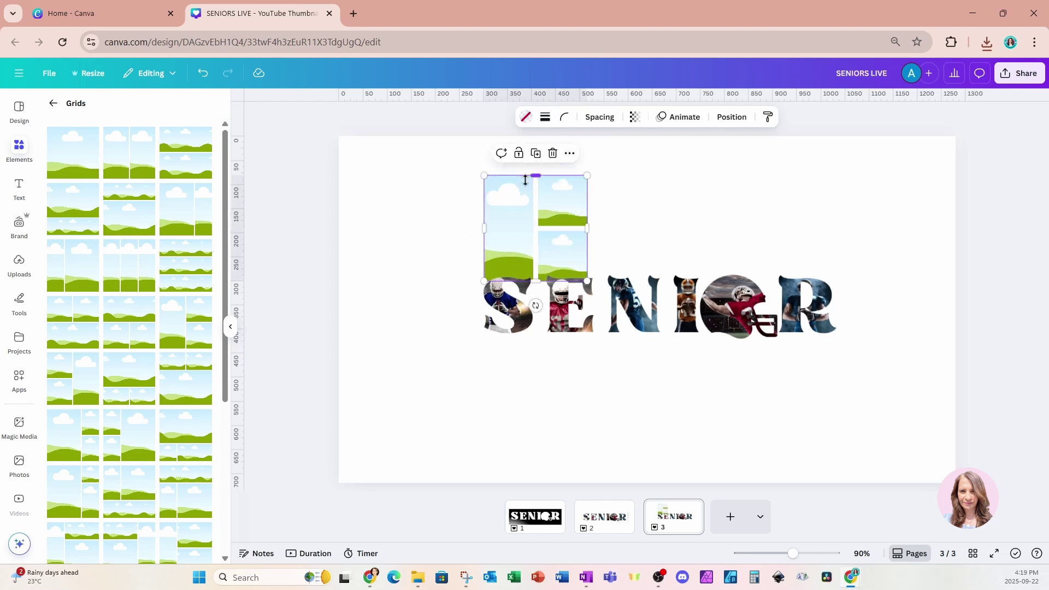
click(536, 153)
drag(612, 271, 778, 370)
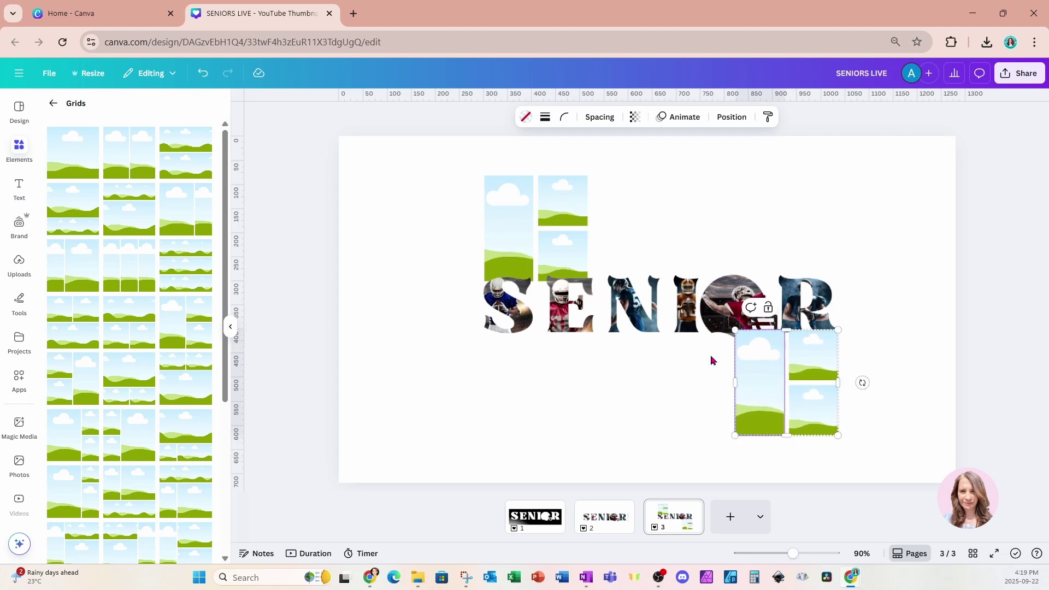
- Add a grid with one wide cell over two small cells, fit it above the O and R, and copy it below the S and E
click(183, 456)
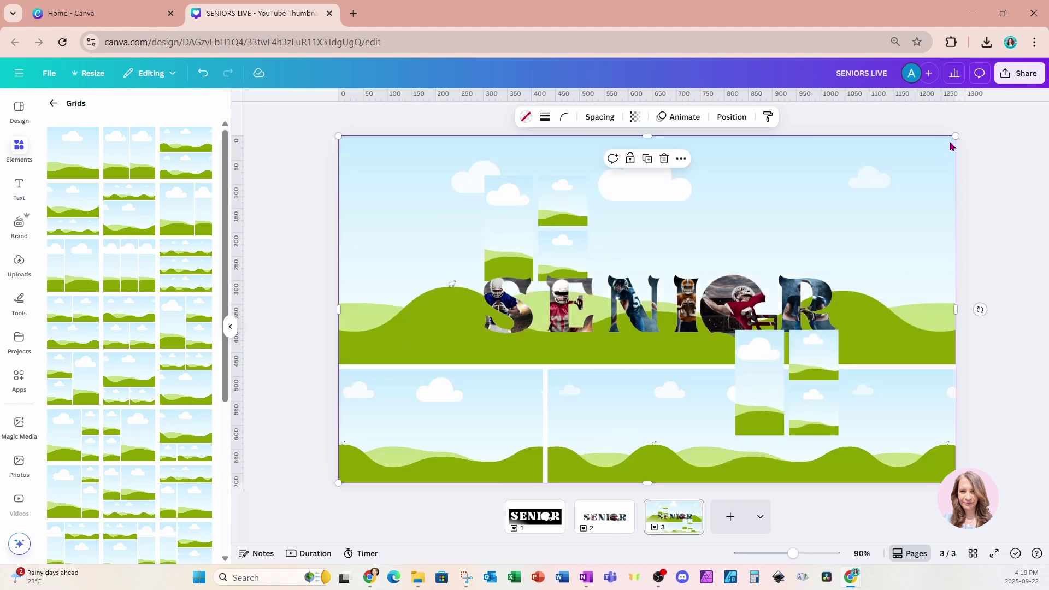
drag(953, 139, 463, 341)
drag(399, 477, 768, 307)
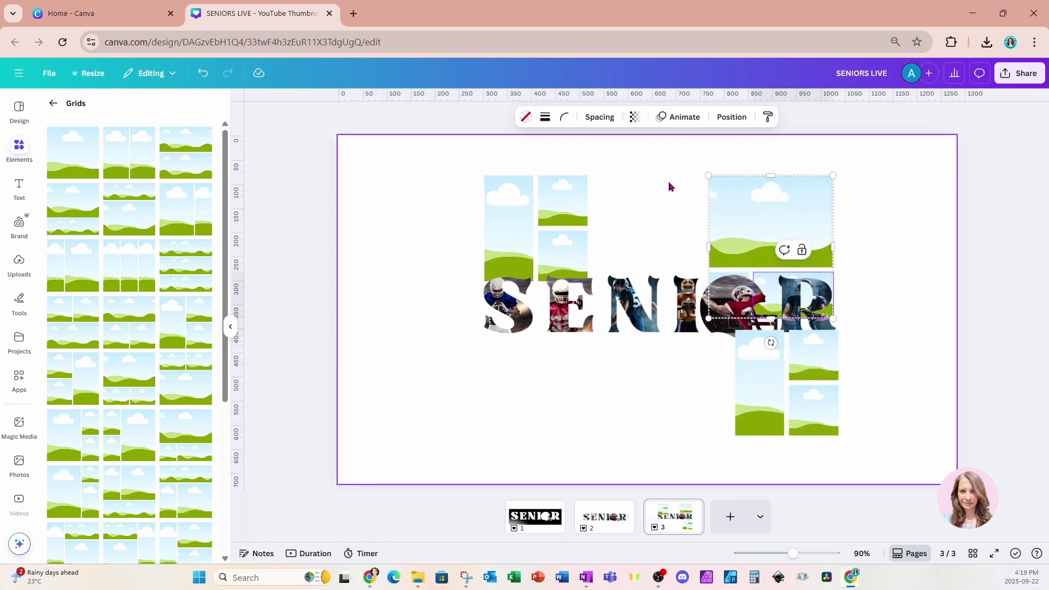
drag(770, 318, 767, 280)
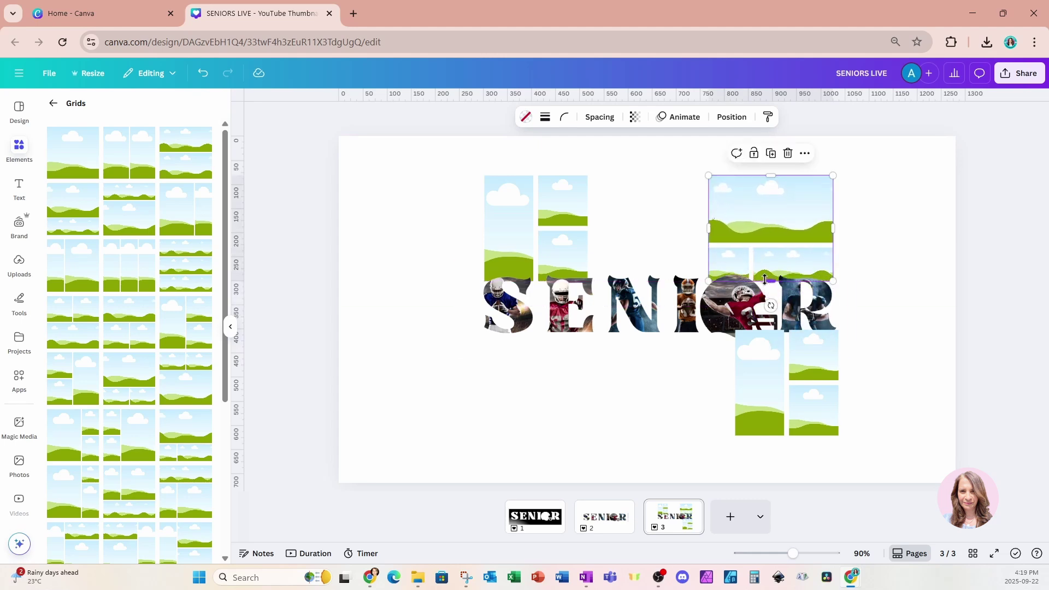
drag(749, 219, 554, 354)
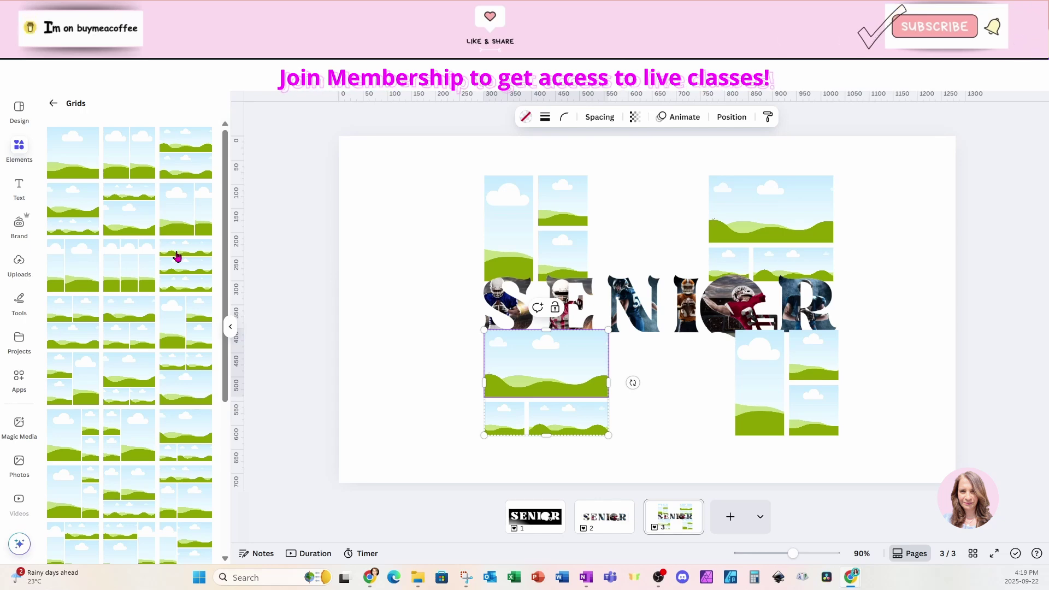
- Fill the gap between the two upper grids with a single-cell grid and place a duplicate between the two lower grids
click(77, 168)
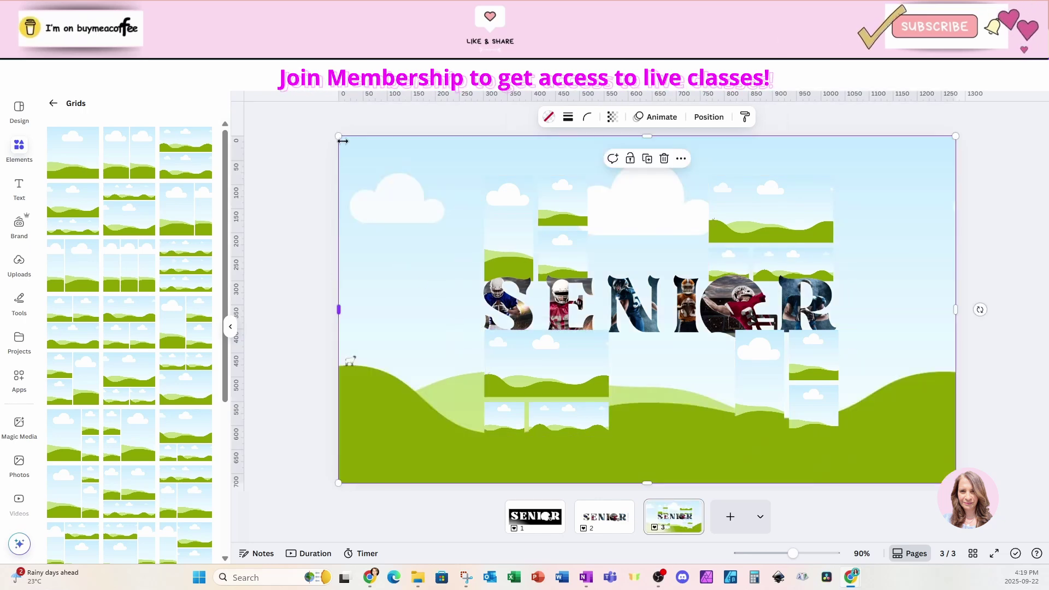
drag(339, 137, 833, 421)
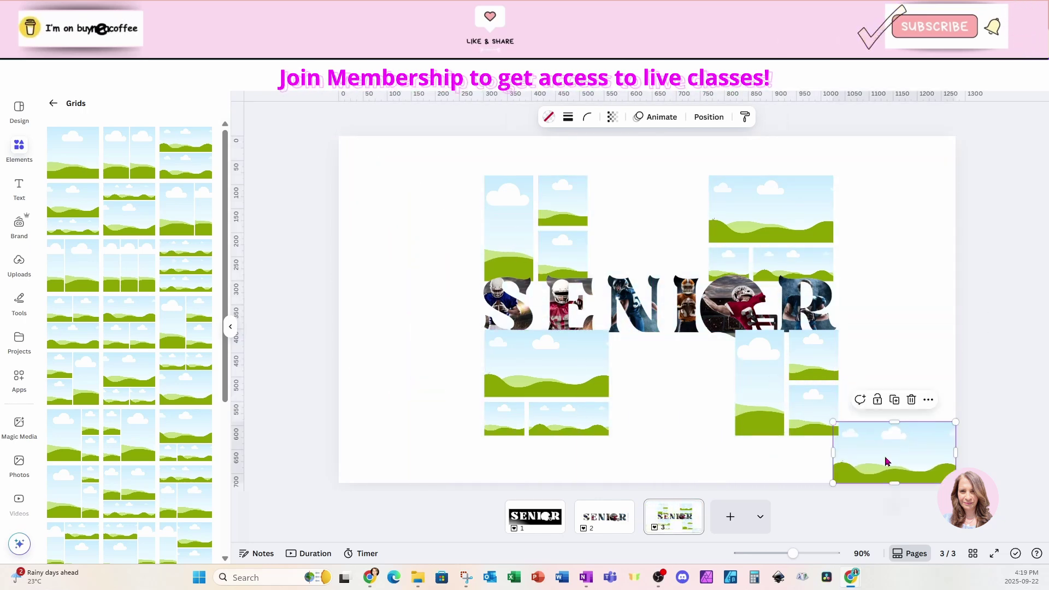
drag(884, 455, 639, 210)
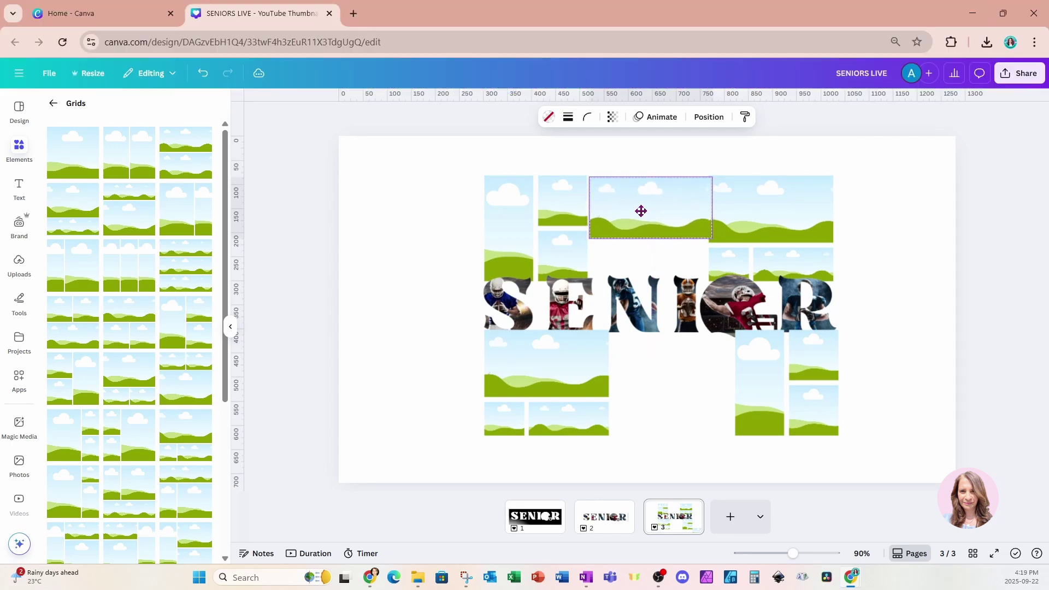
drag(706, 211, 702, 212)
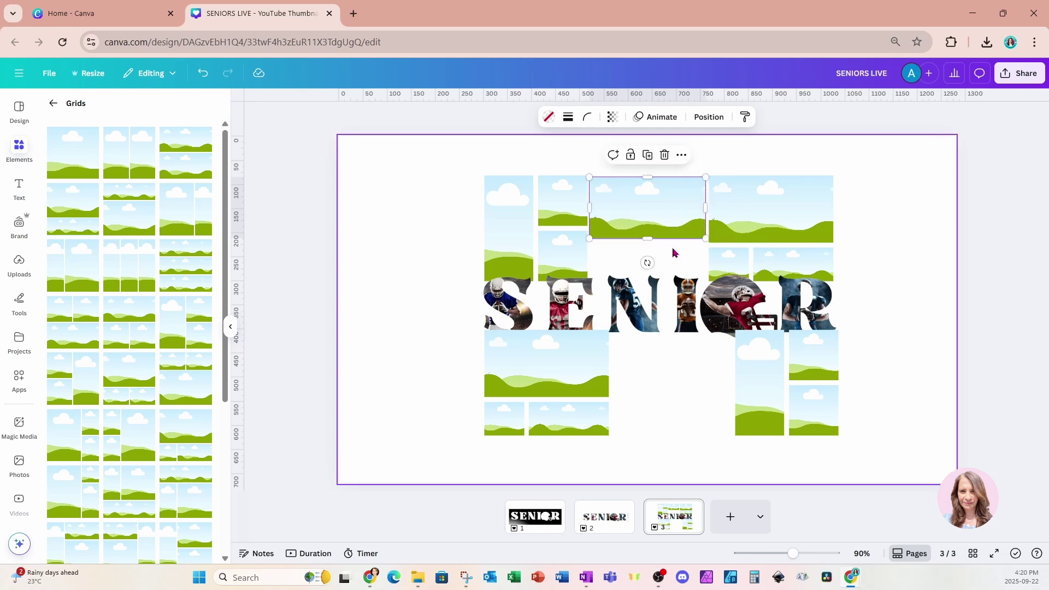
drag(648, 239, 647, 282)
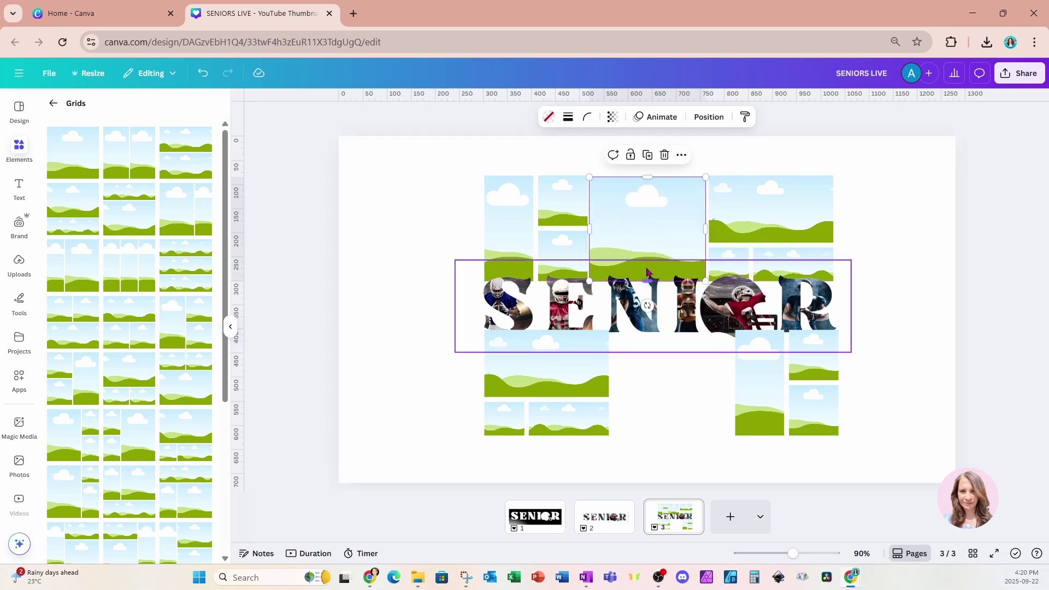
click(647, 155)
drag(639, 213, 659, 367)
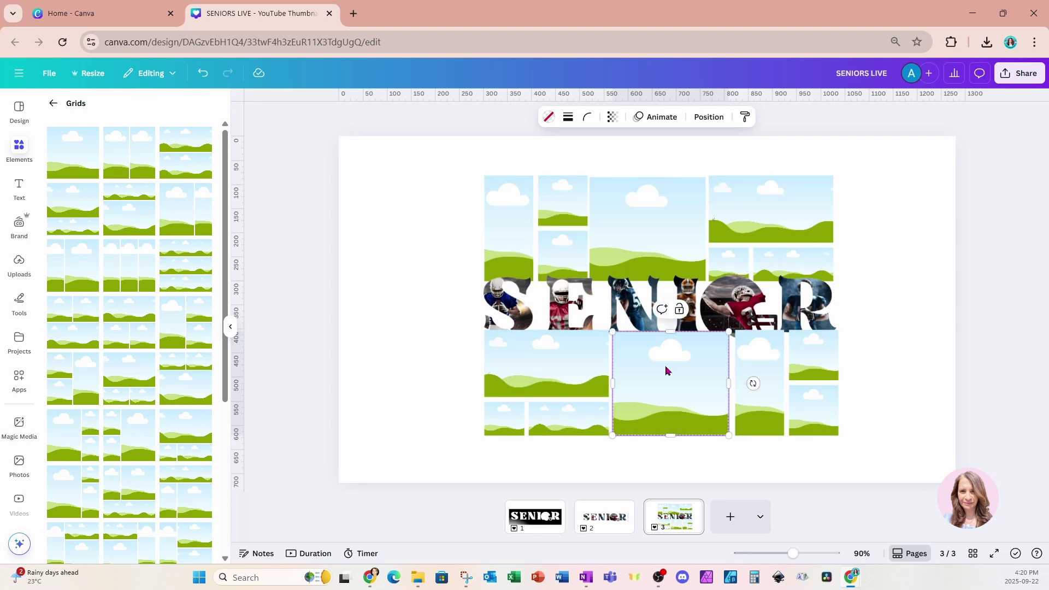
- Widen the single-cell grid below the word to close its gap and align the upper single-cell grid with its neighbours
drag(728, 383, 730, 384)
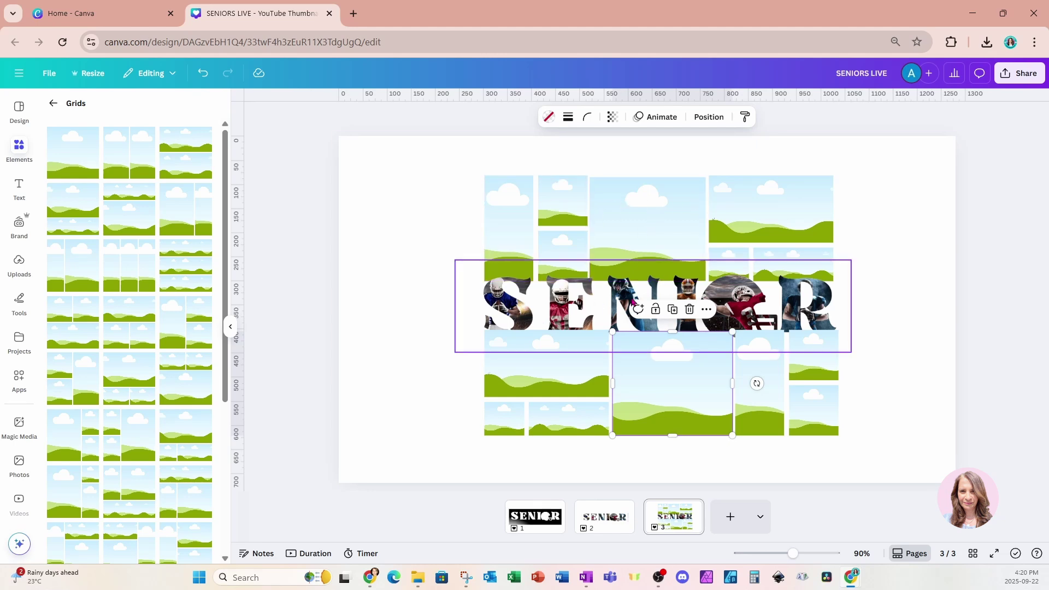
click(628, 183)
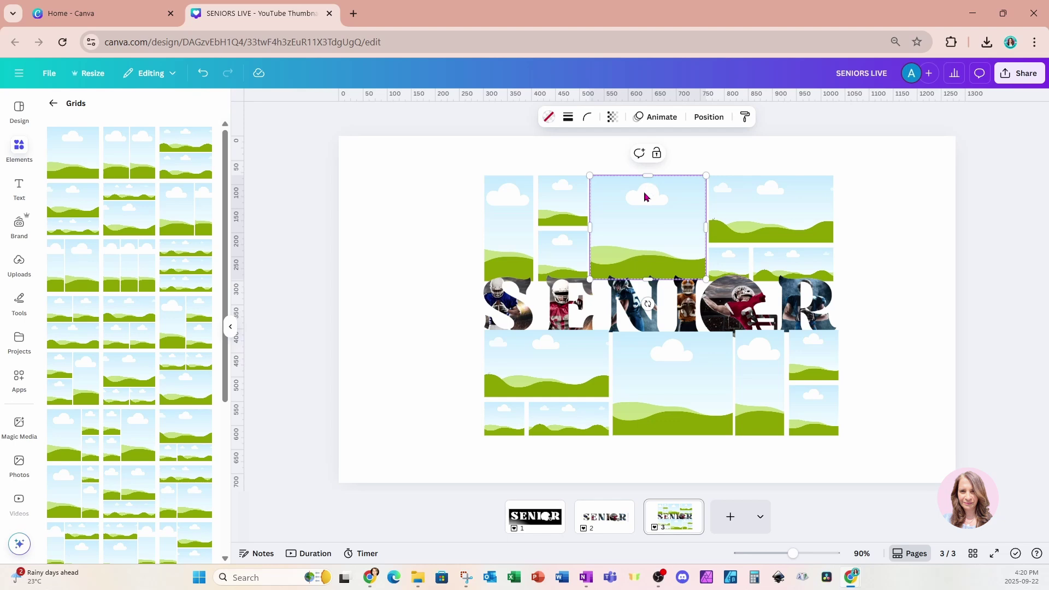
click(881, 215)
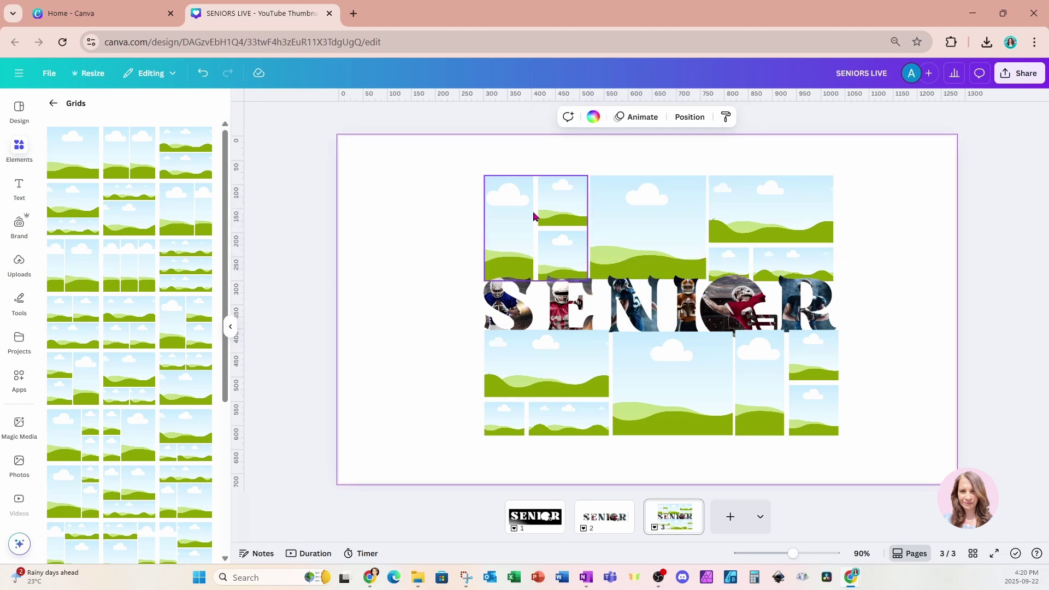
- Set the cell spacing of the grid above S and E to 6 and tighten the spacing of the grid above O and R
click(513, 236)
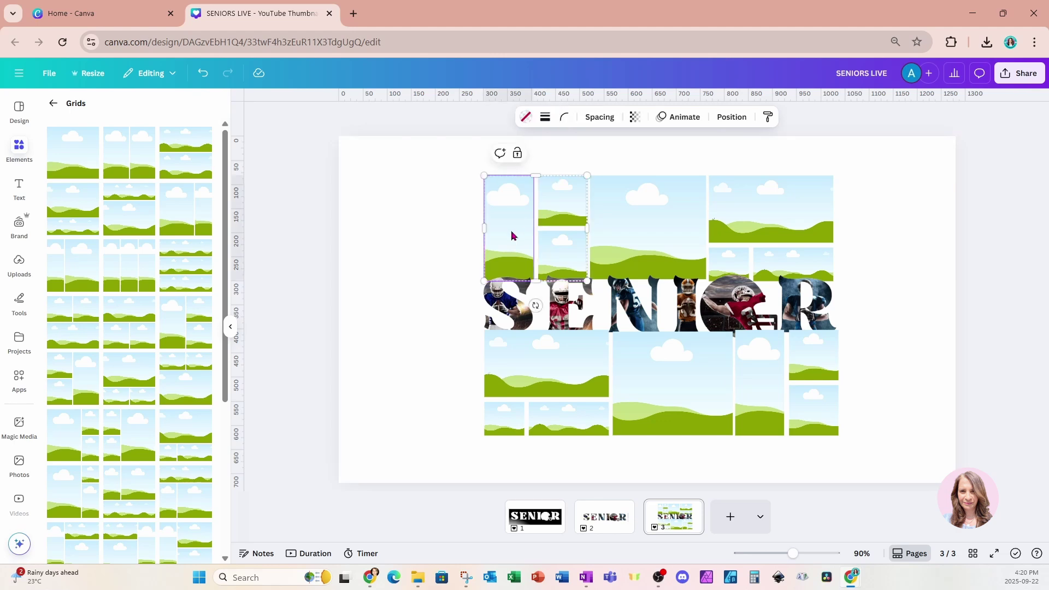
click(599, 117)
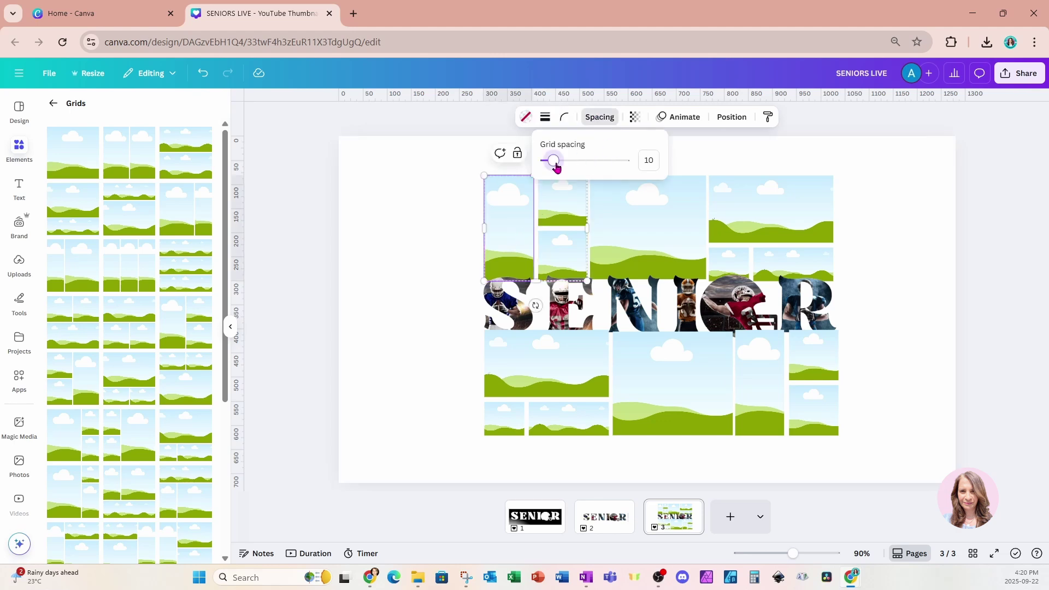
drag(556, 168, 550, 168)
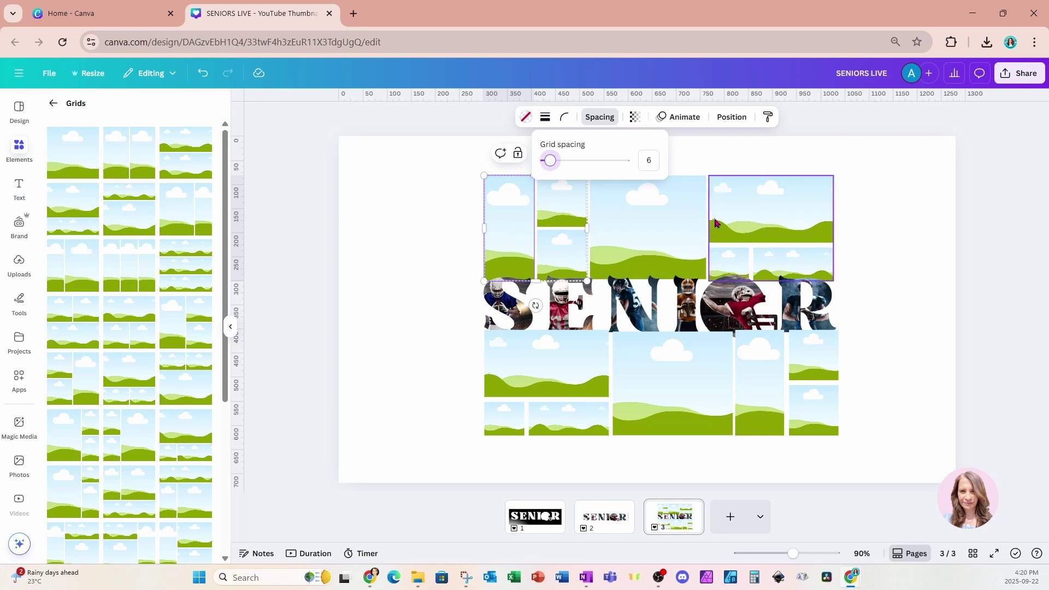
click(748, 209)
click(605, 118)
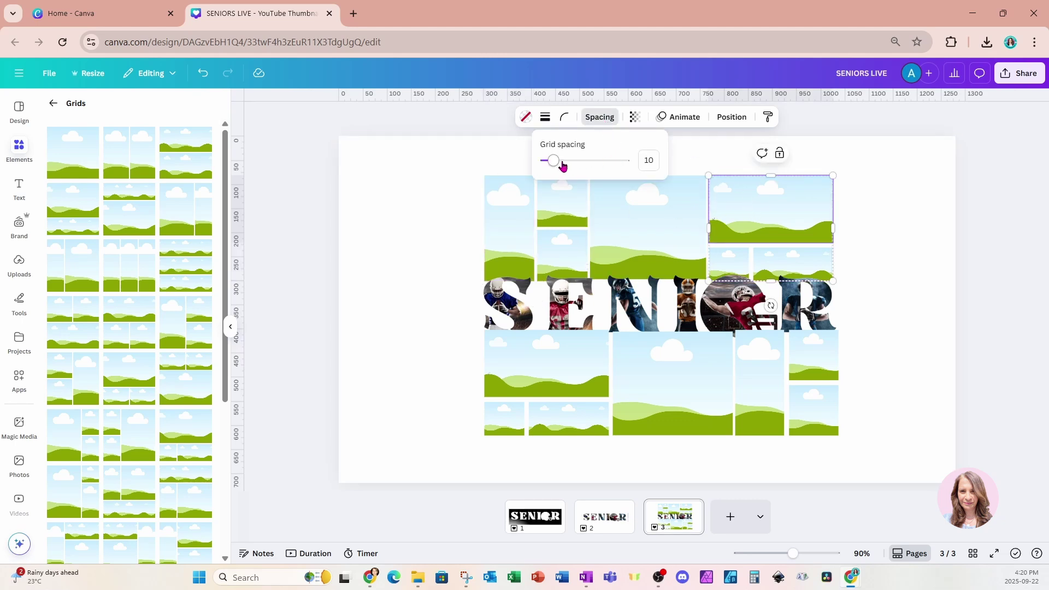
drag(553, 161, 550, 167)
- Set the cell spacing of the three-cell grid below S and E to 7
click(543, 382)
click(599, 117)
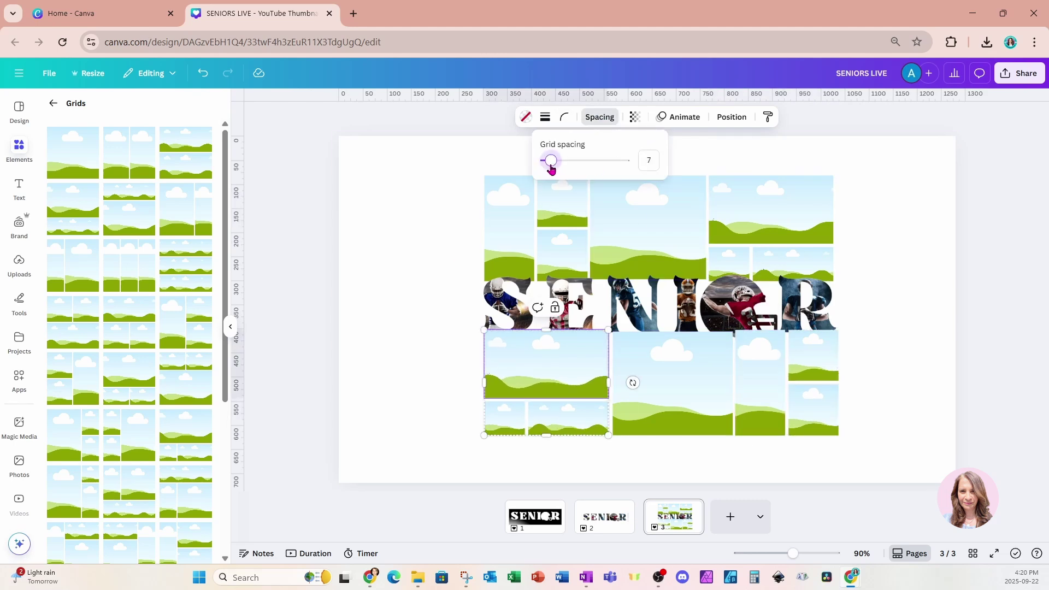
click(429, 225)
- Move the SENIOR image to the top of the layer order, in front of all the grids
click(689, 117)
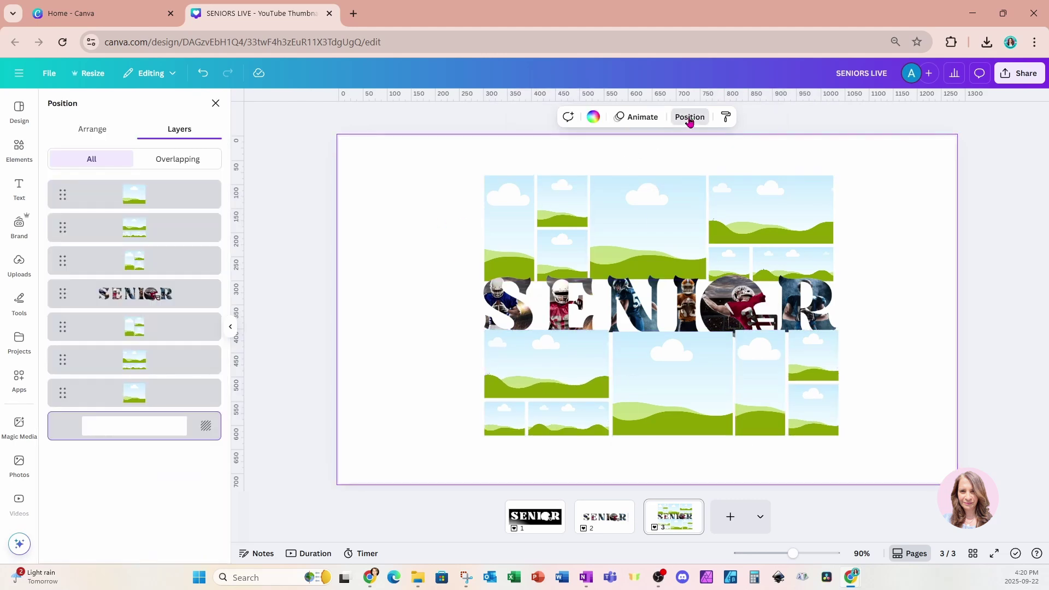
click(166, 297)
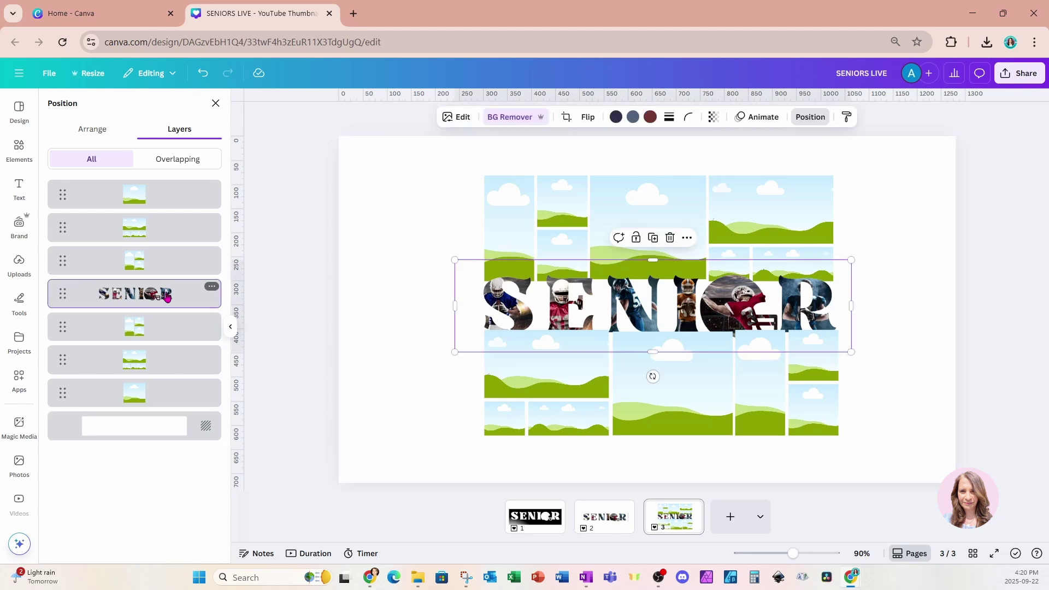
drag(188, 302, 191, 195)
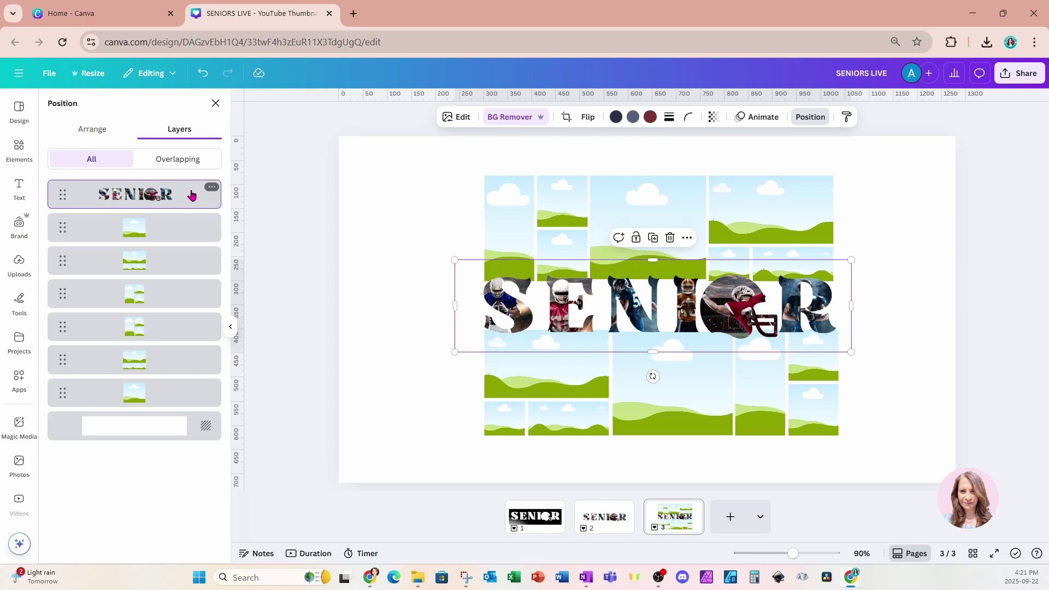
- Add several graduation photos from the recently used elements to the collage page
click(18, 152)
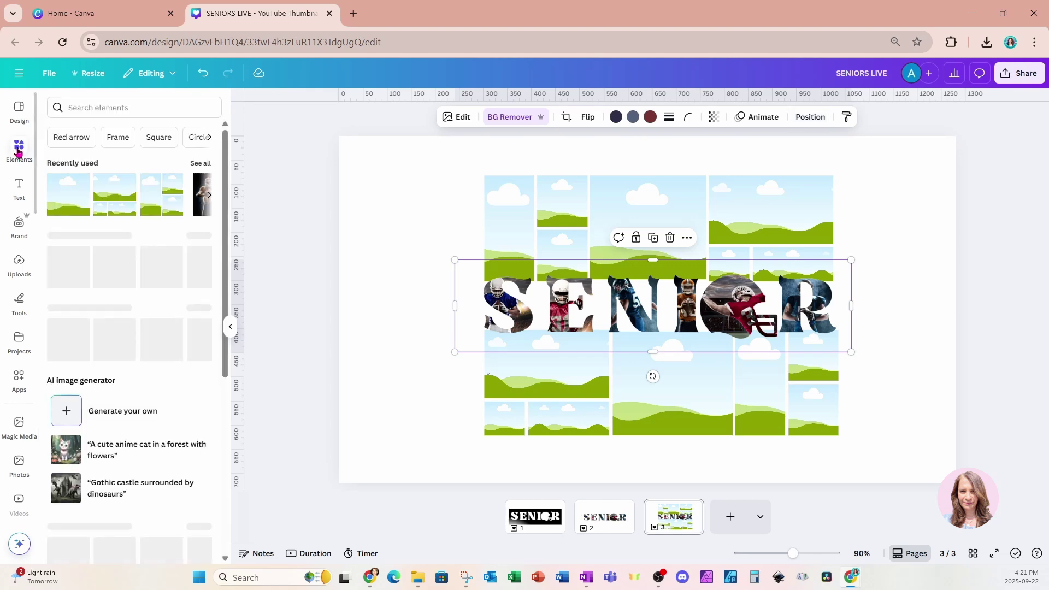
click(205, 165)
scroll(100, 365, down, 3)
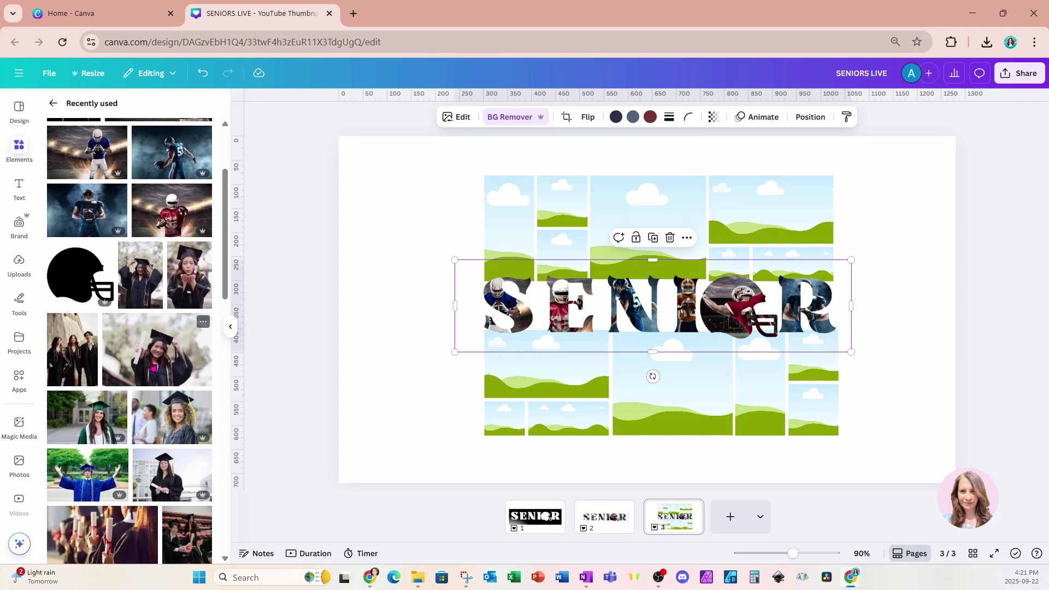
click(145, 290)
click(189, 274)
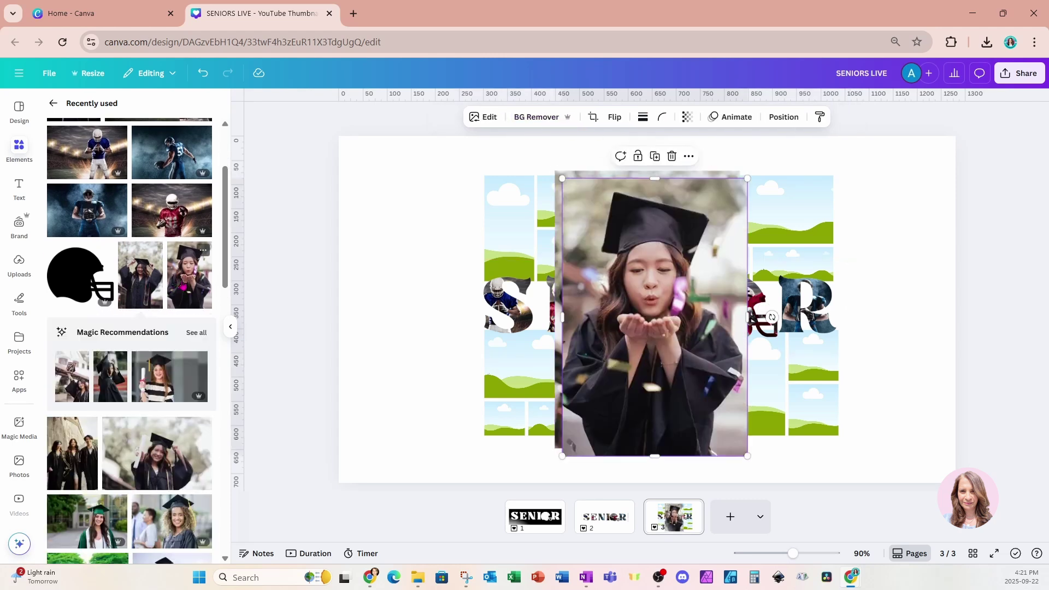
click(70, 474)
click(145, 478)
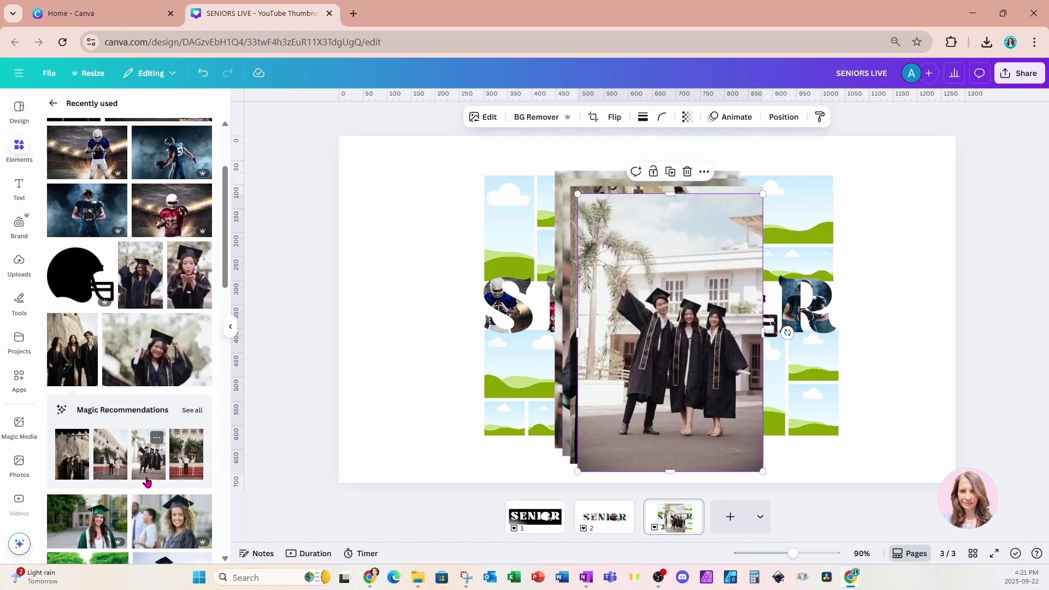
click(154, 499)
click(118, 502)
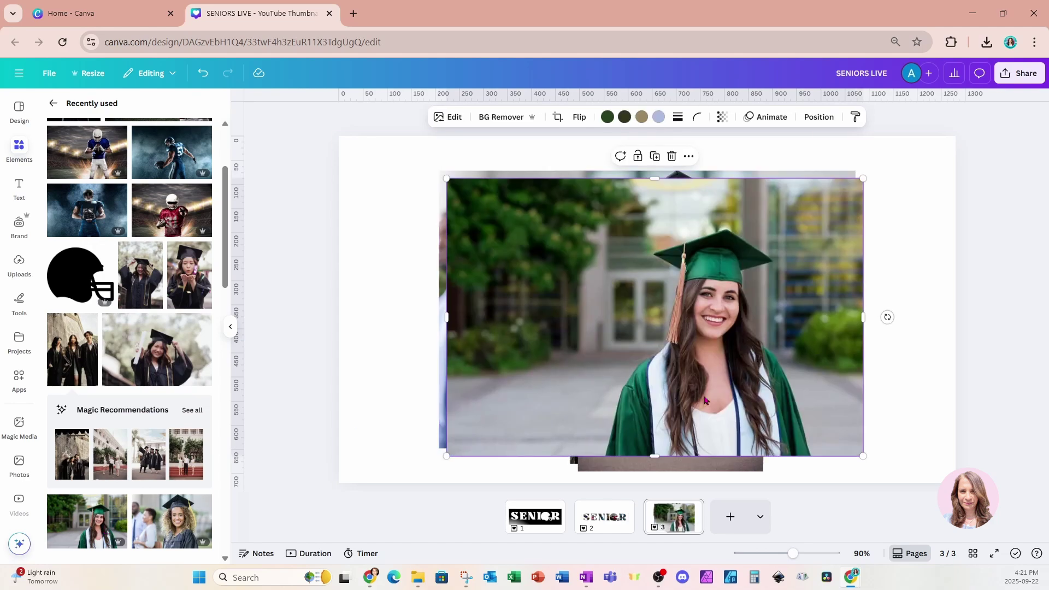
- Place the added graduation photos in grid cells, with the green-cap graduate in the lower middle grid and the curly-haired graduate in the upper one
drag(383, 363, 801, 405)
drag(683, 350, 520, 364)
drag(672, 328, 517, 255)
drag(645, 306, 656, 240)
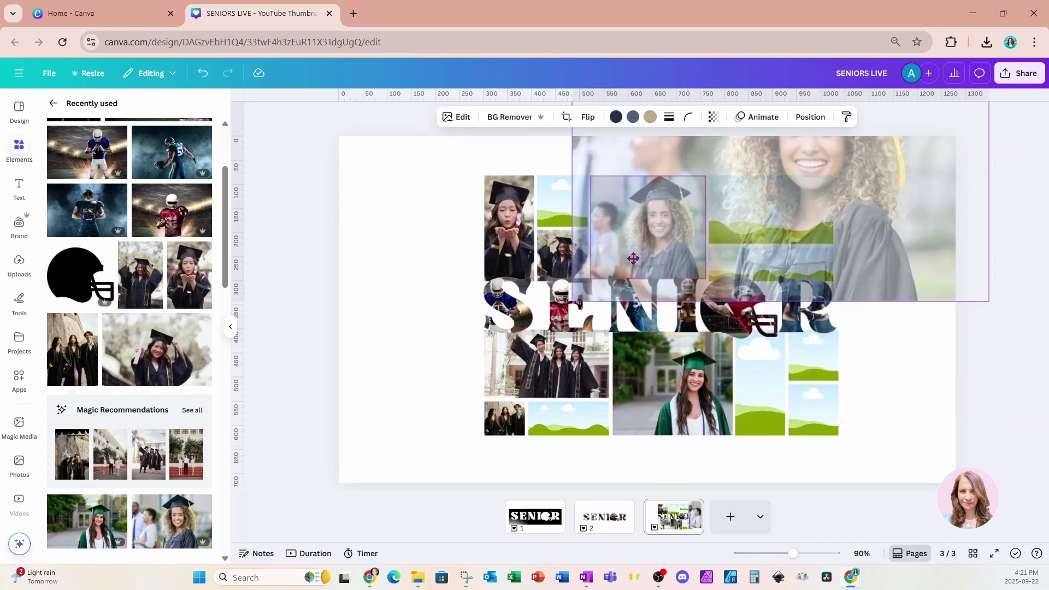
- Fill more cells with the diploma row below E, the blue-gown graduate above O and R, and the seated pair in two small cells
scroll(130, 328, down, 3)
click(102, 514)
drag(727, 299, 568, 418)
drag(87, 445, 770, 211)
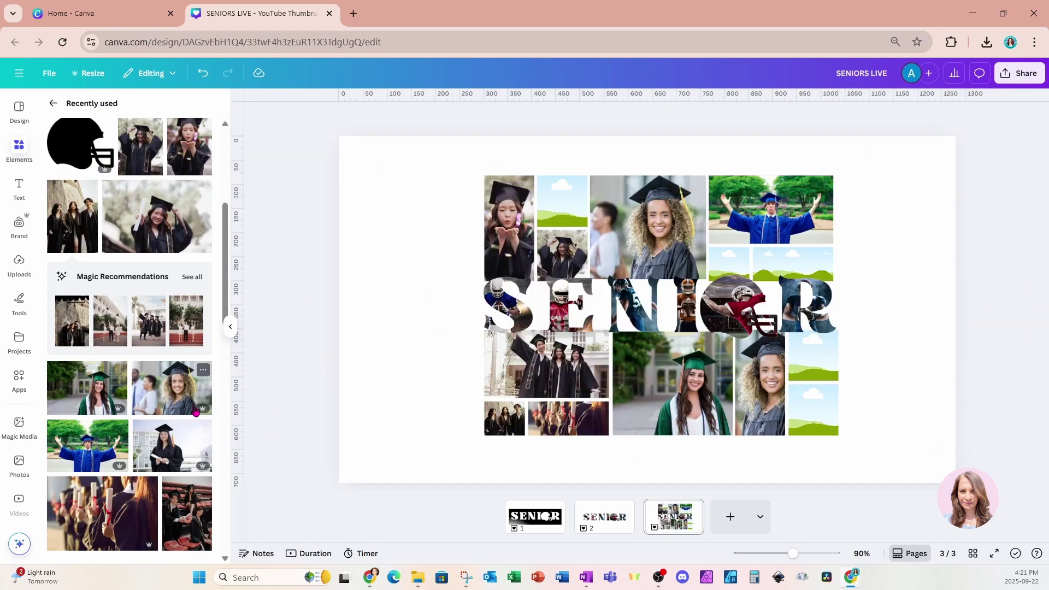
scroll(129, 328, down, 5)
drag(87, 277, 813, 409)
drag(186, 360, 561, 201)
- Fill the remaining empty cells with graduation photos, including the graduate seen from behind from a GRAD photo search
click(72, 216)
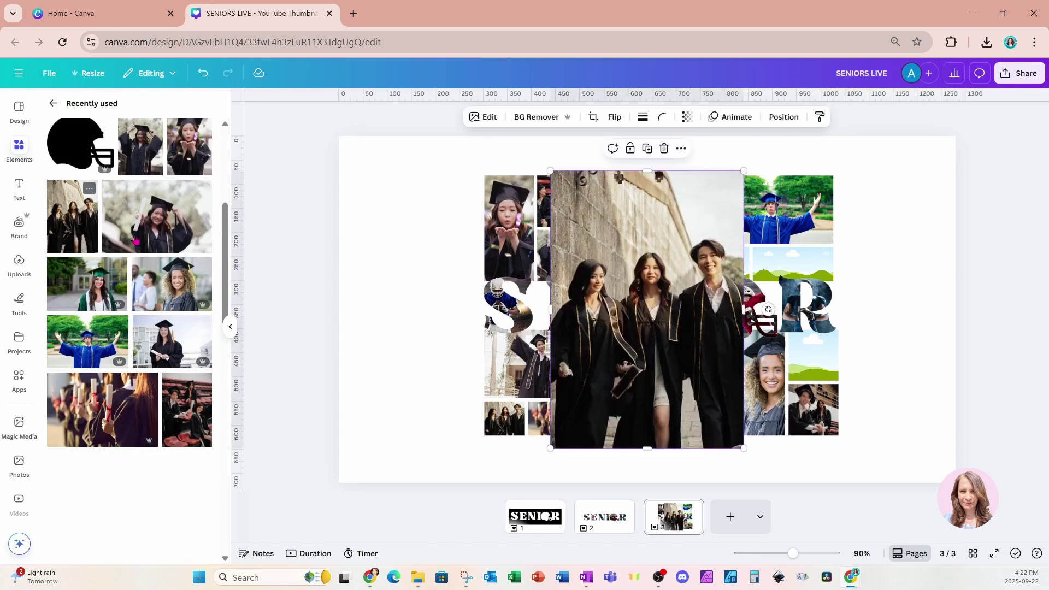
drag(647, 305, 716, 262)
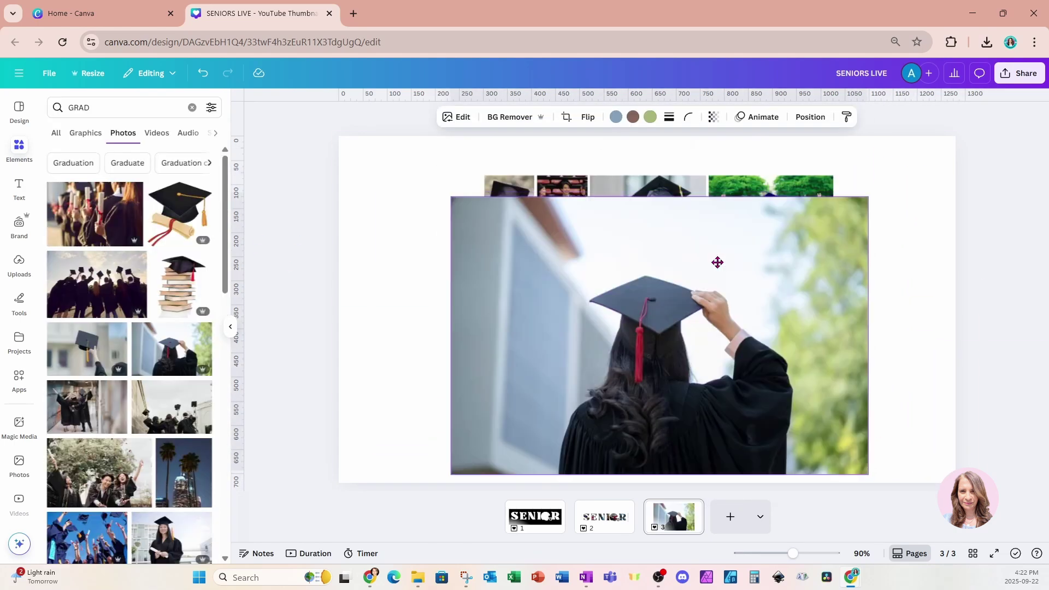
key(ctrl+z)
click(892, 253)
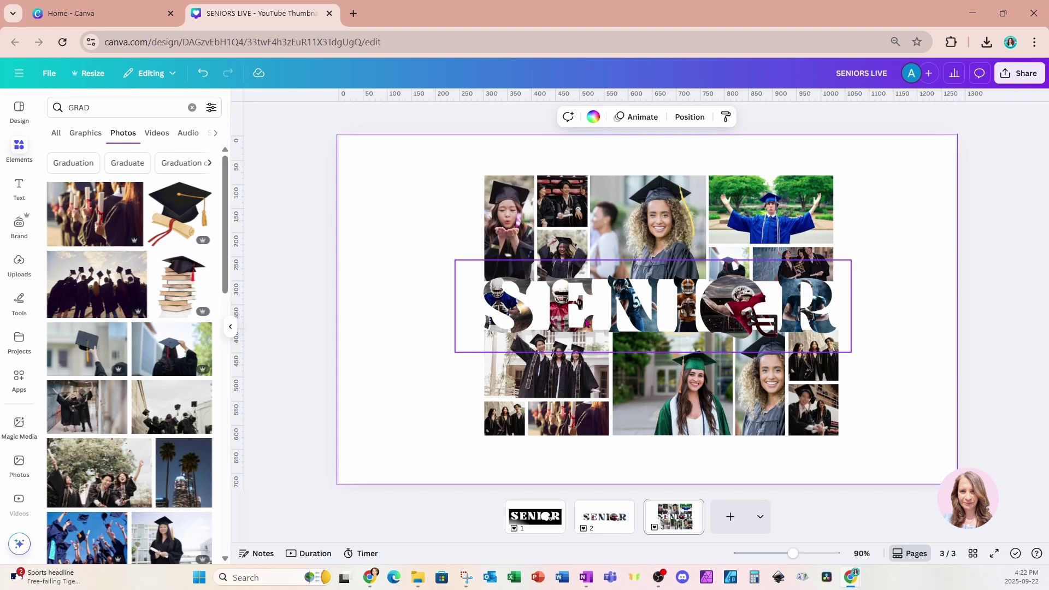
- Apply an Outline shadow to the SENIOR image and set its colour to white (#FFFFFF)
click(526, 306)
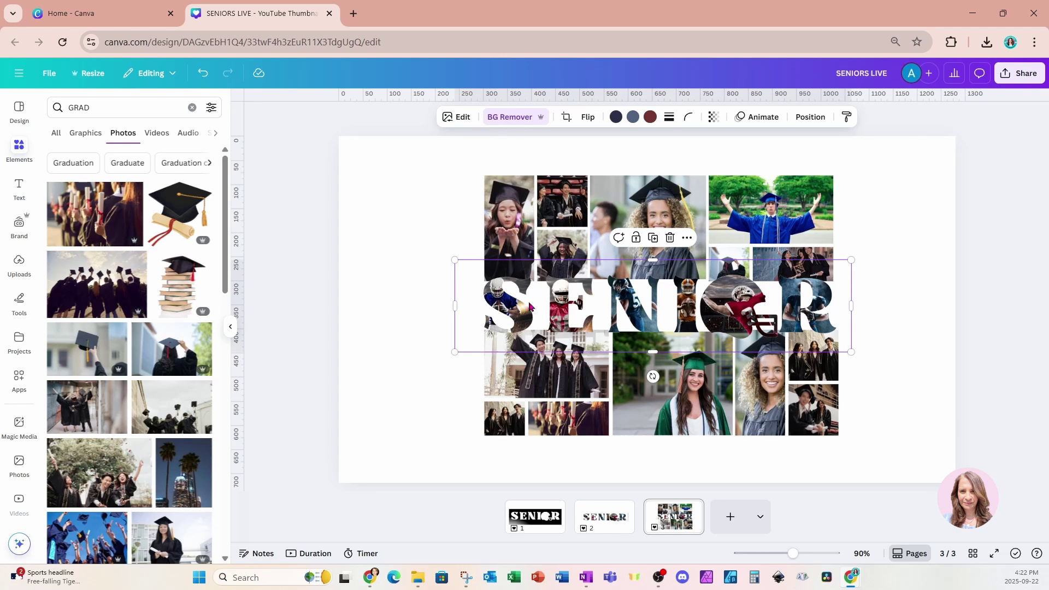
click(458, 116)
click(73, 445)
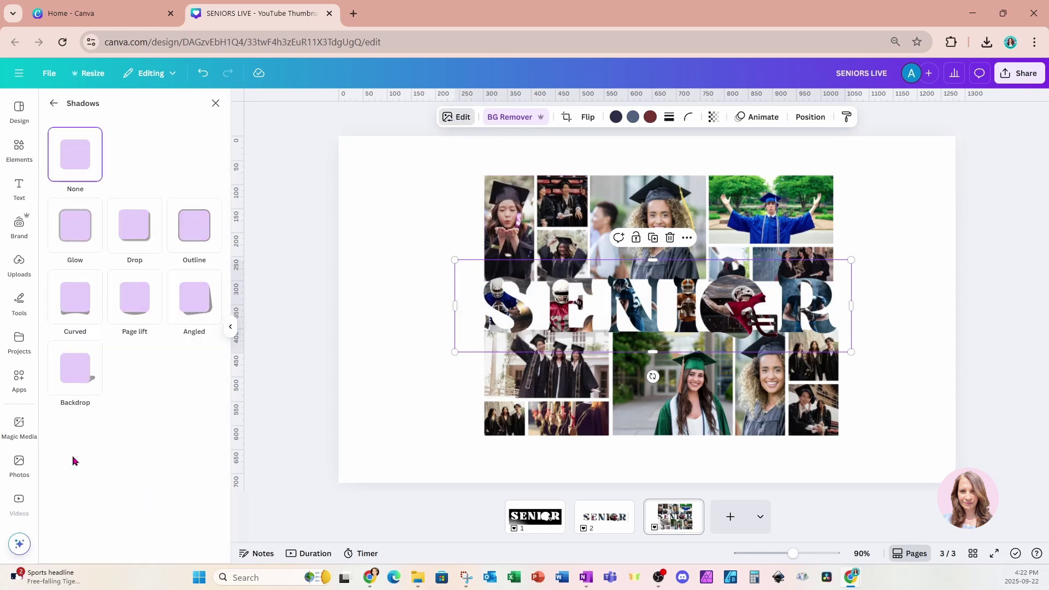
click(210, 228)
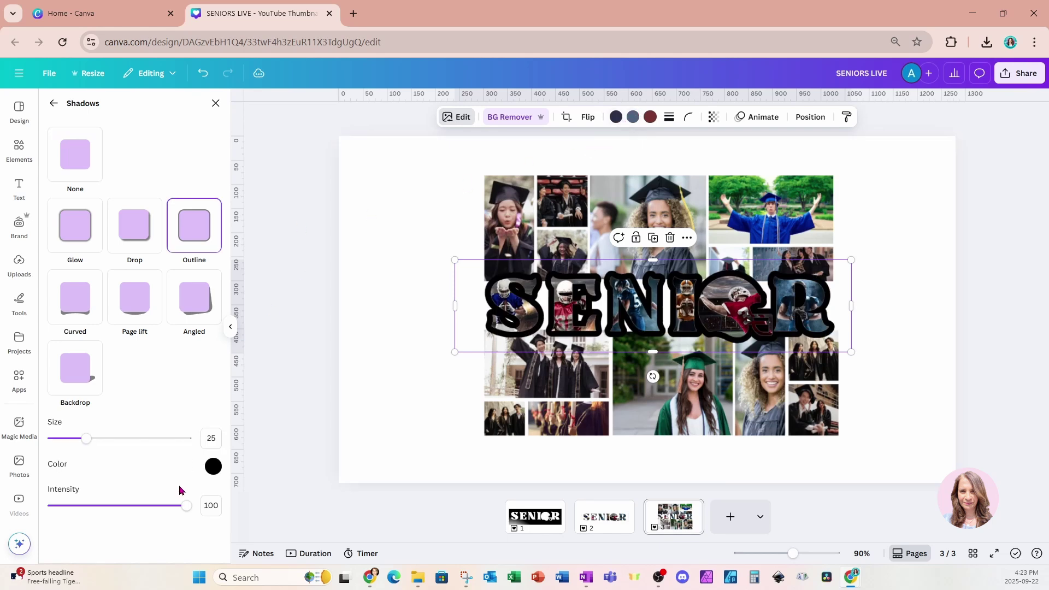
click(218, 473)
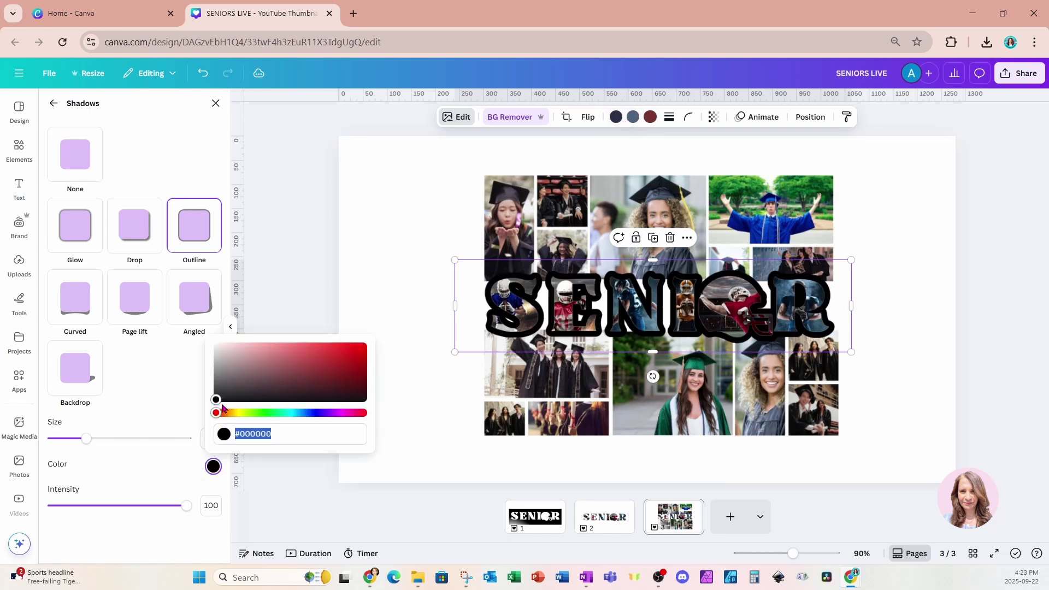
drag(222, 408, 202, 337)
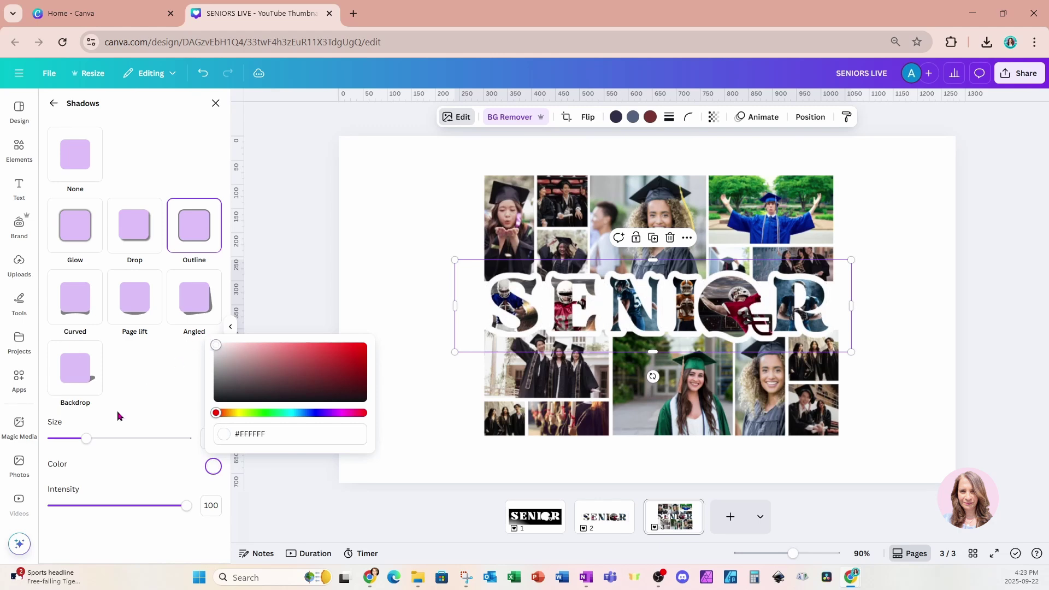
- Set the outline size of the SENIOR image to 20 and enlarge the word slightly to span the collage width
click(87, 440)
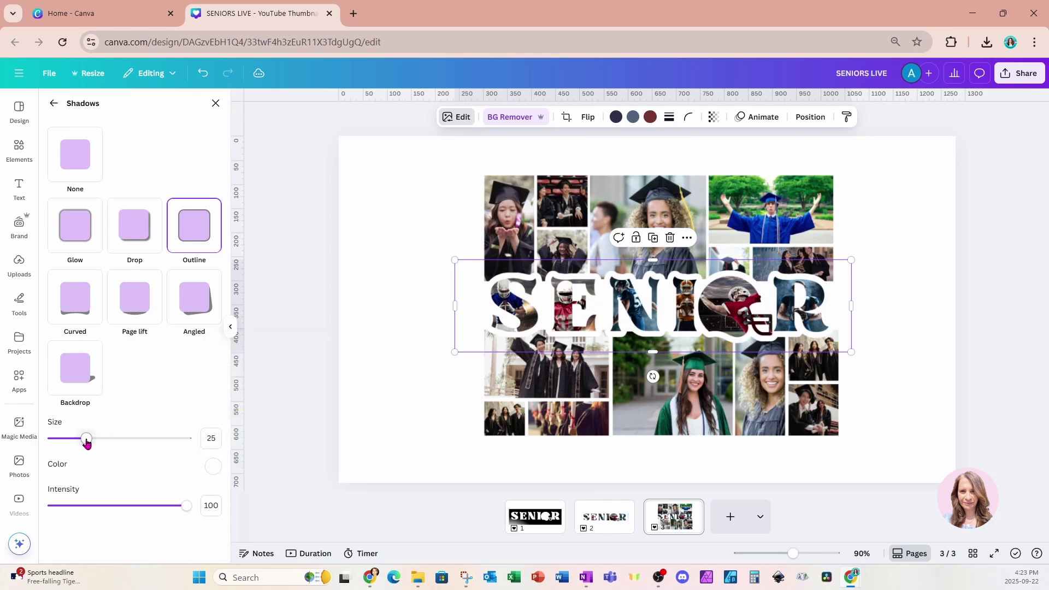
mouse_move(87, 440)
mouse_down()
mouse_move(111, 441)
mouse_move(81, 439)
mouse_up()
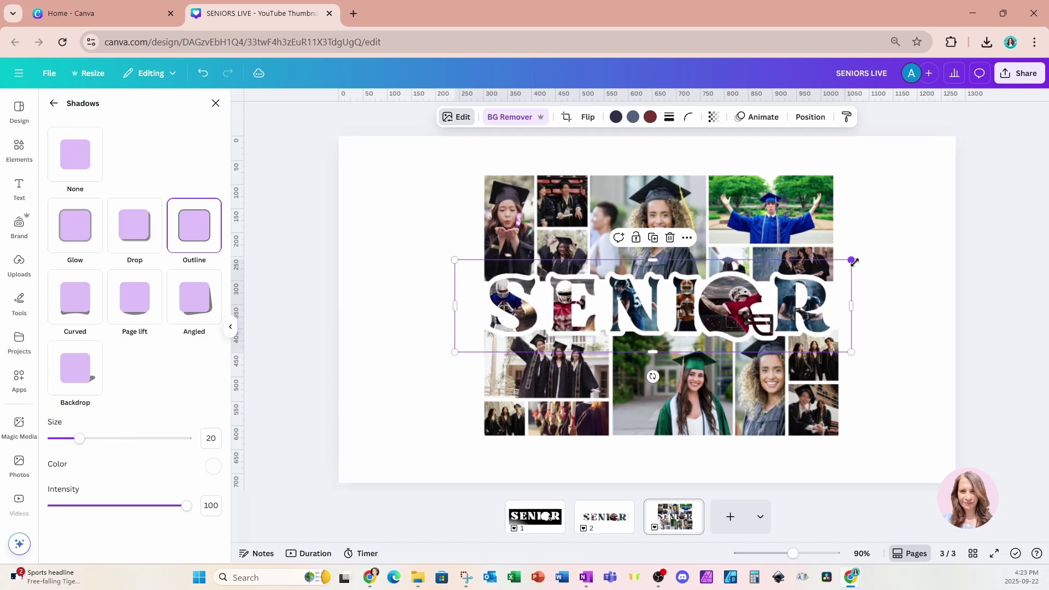
drag(852, 256, 859, 257)
drag(453, 352, 447, 354)
click(442, 200)
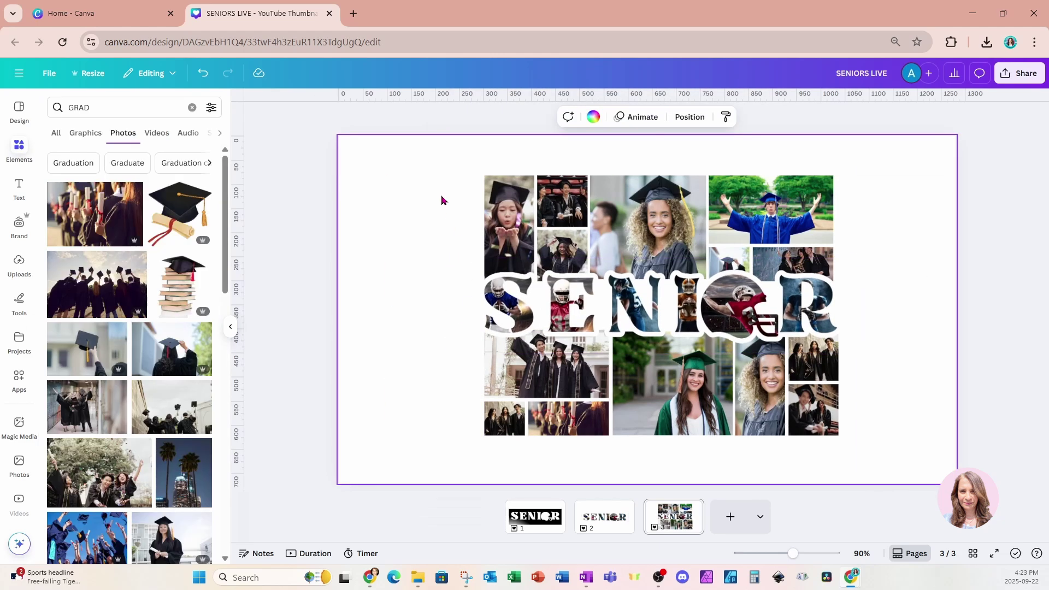
- Stretch the row of grids above SENIOR upward and the row below it downward to make both rows taller
drag(442, 200, 886, 247)
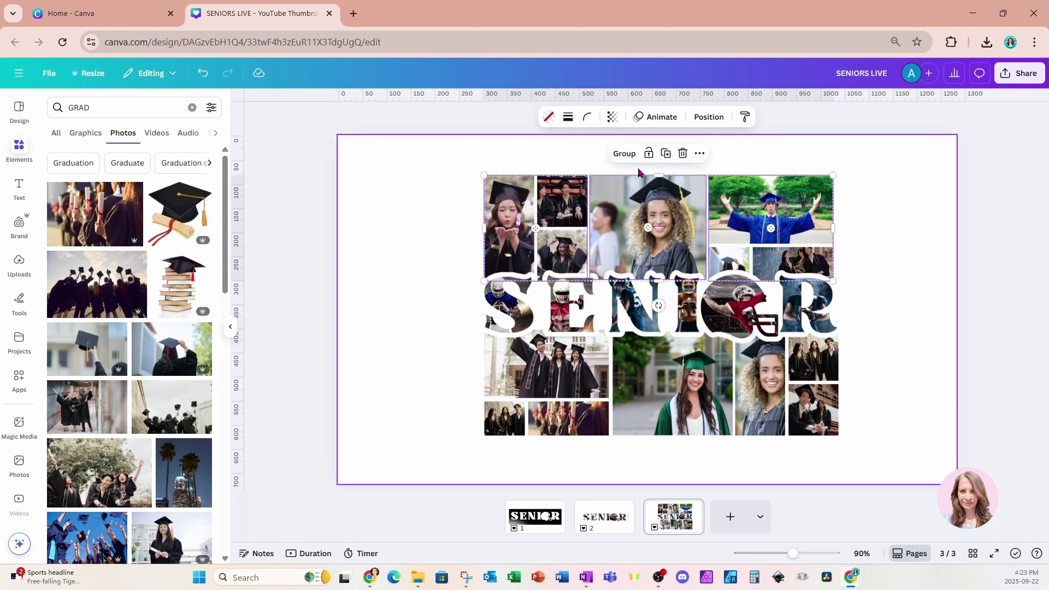
drag(651, 173, 653, 146)
click(419, 379)
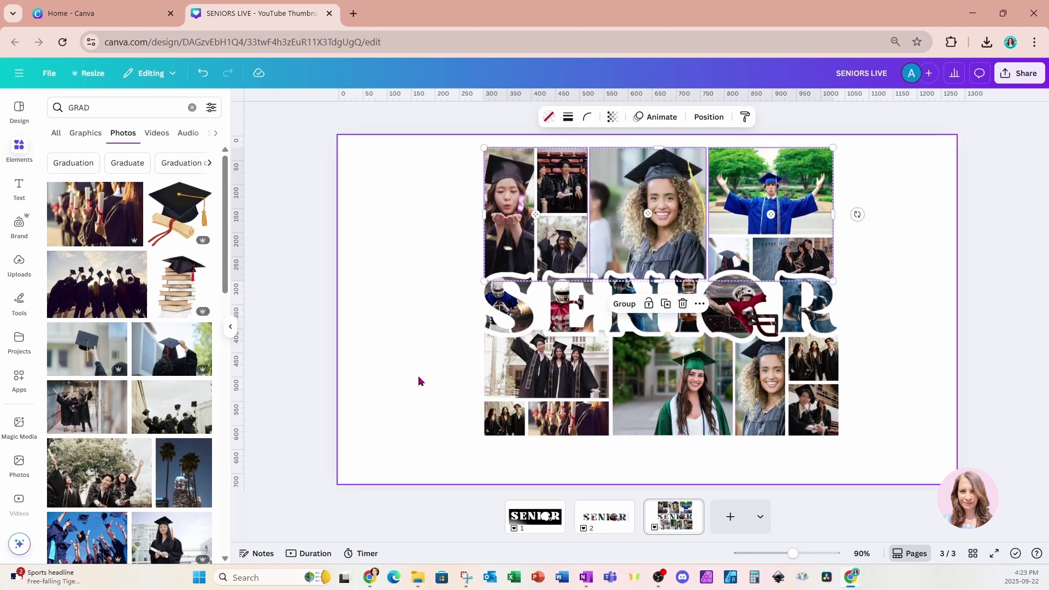
drag(423, 362, 894, 465)
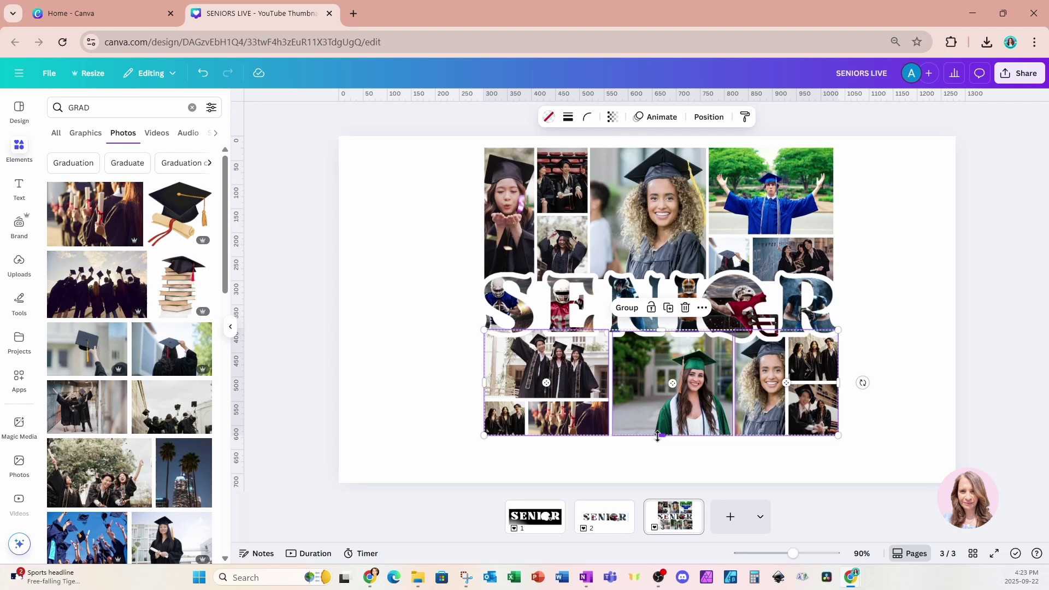
drag(659, 437, 658, 459)
click(883, 381)
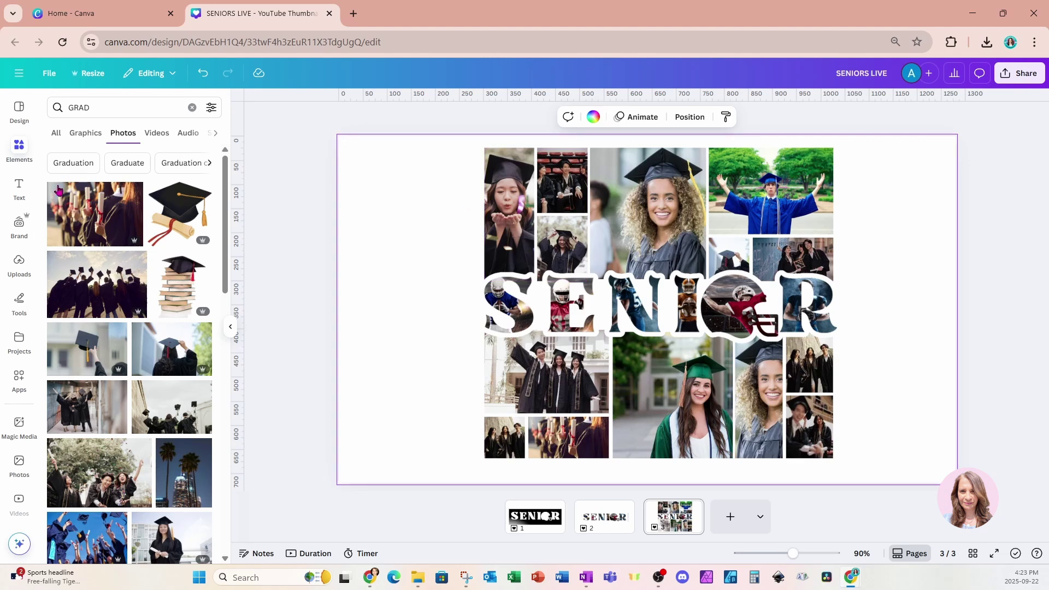
- Add a heading text box and move it to the collage's lower-right corner
click(21, 185)
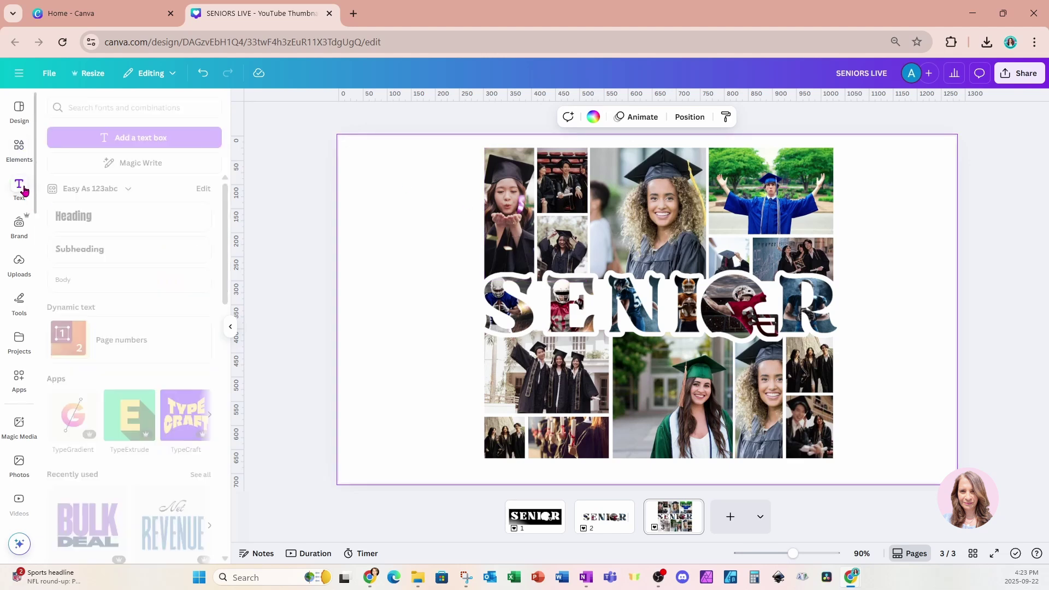
click(87, 216)
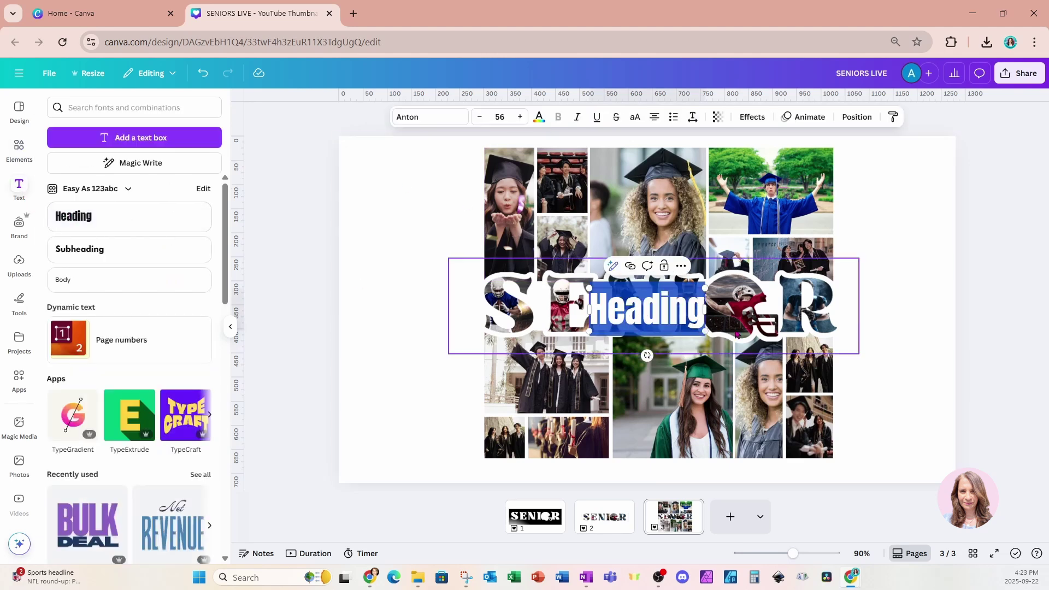
click(908, 300)
drag(673, 322, 799, 455)
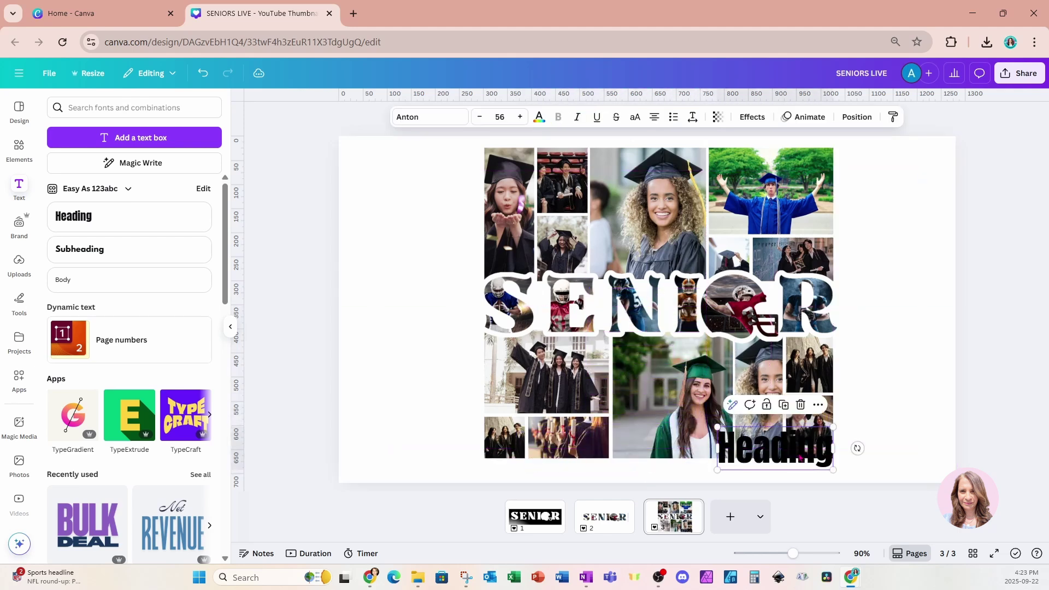
- Change the heading text to YEAR 2025-2026 and align its end with the collage's right edge
double_click(799, 455)
text(YEAR)
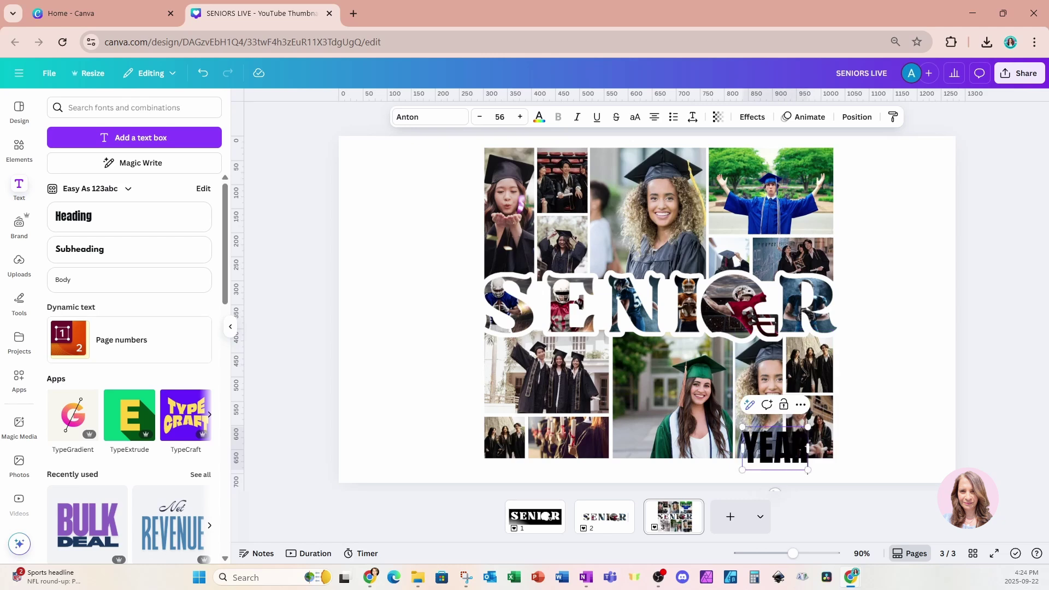
text( 2)
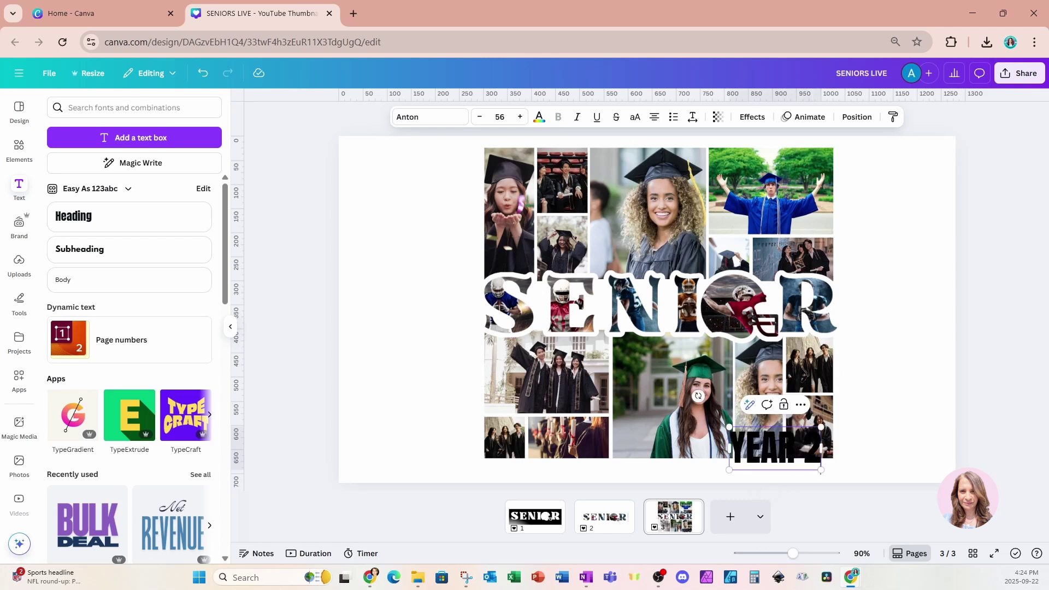
text(02)
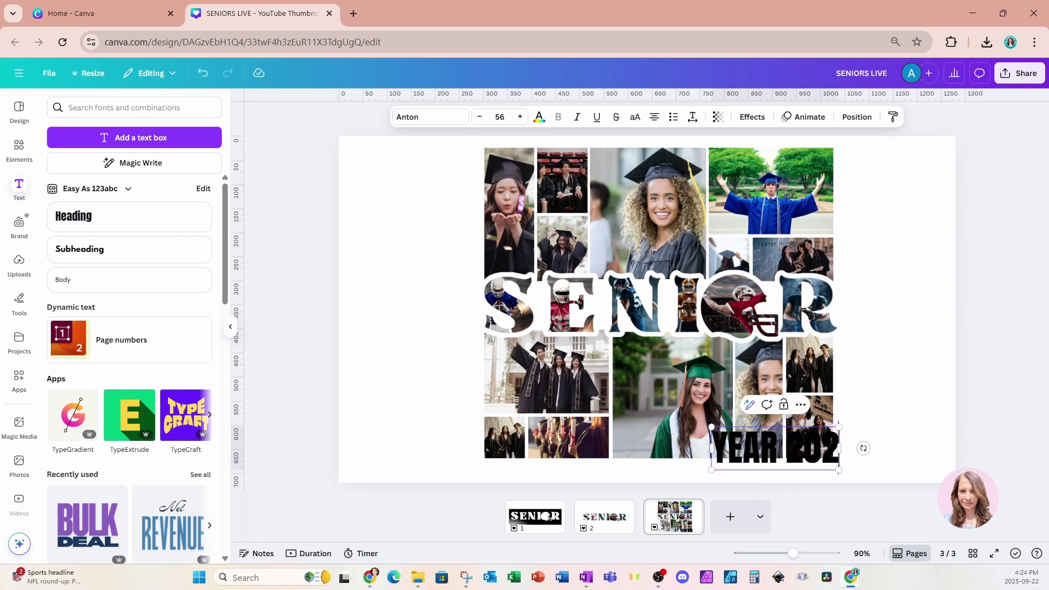
text(5-2026)
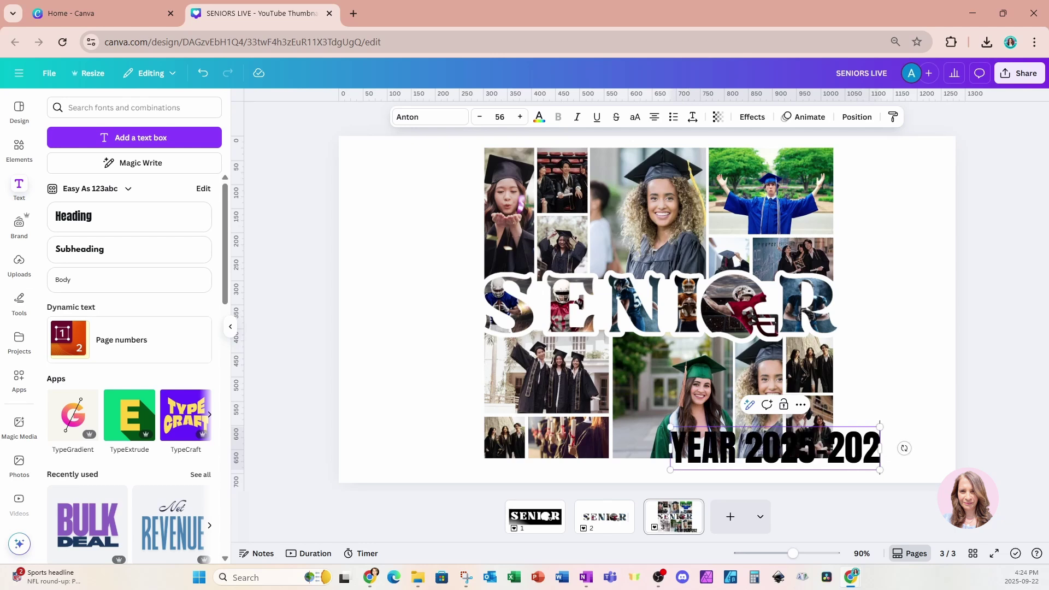
click(928, 371)
click(895, 457)
drag(885, 449, 827, 461)
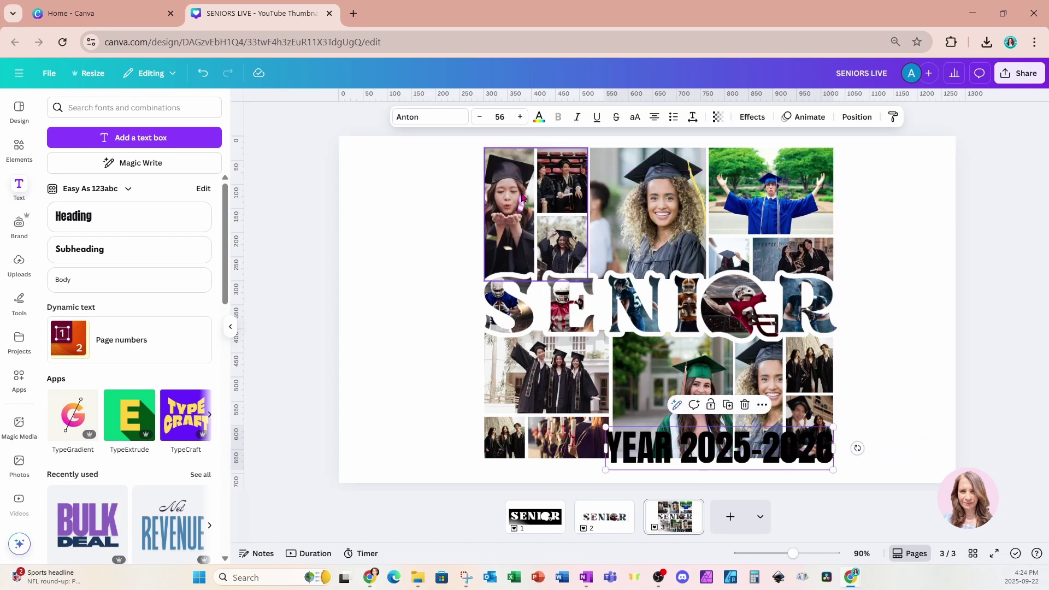
- Colour the YEAR 2025-2026 text yellow and give it an Outline effect in white (#ffffff)
click(538, 117)
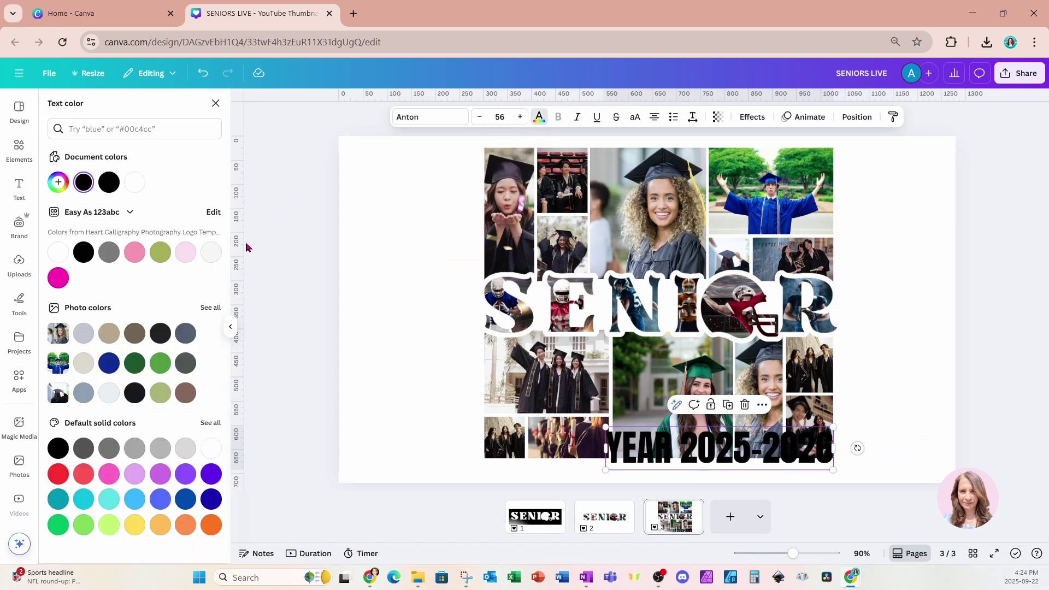
click(137, 524)
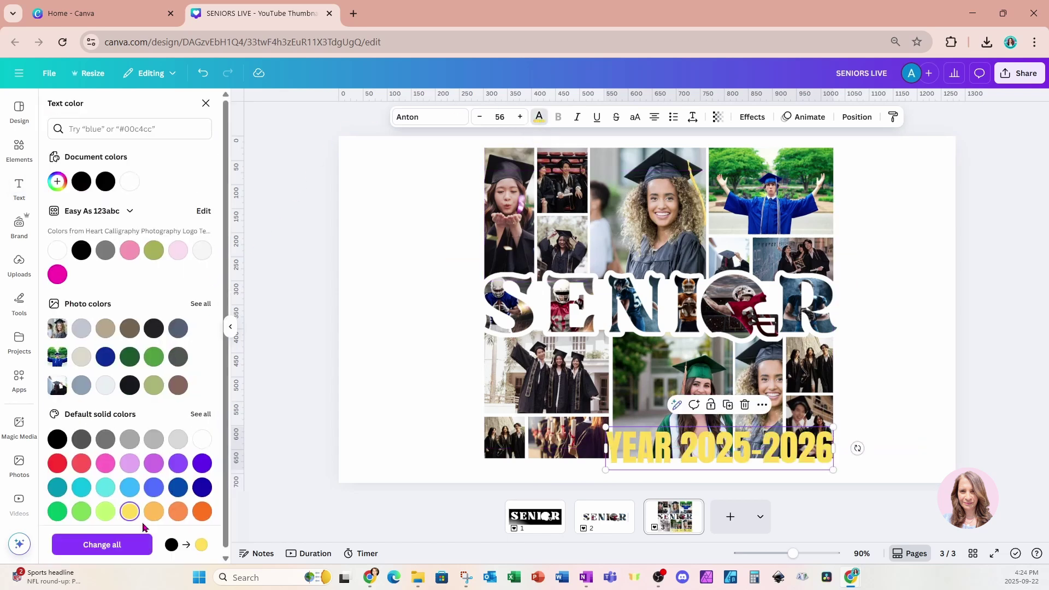
click(751, 117)
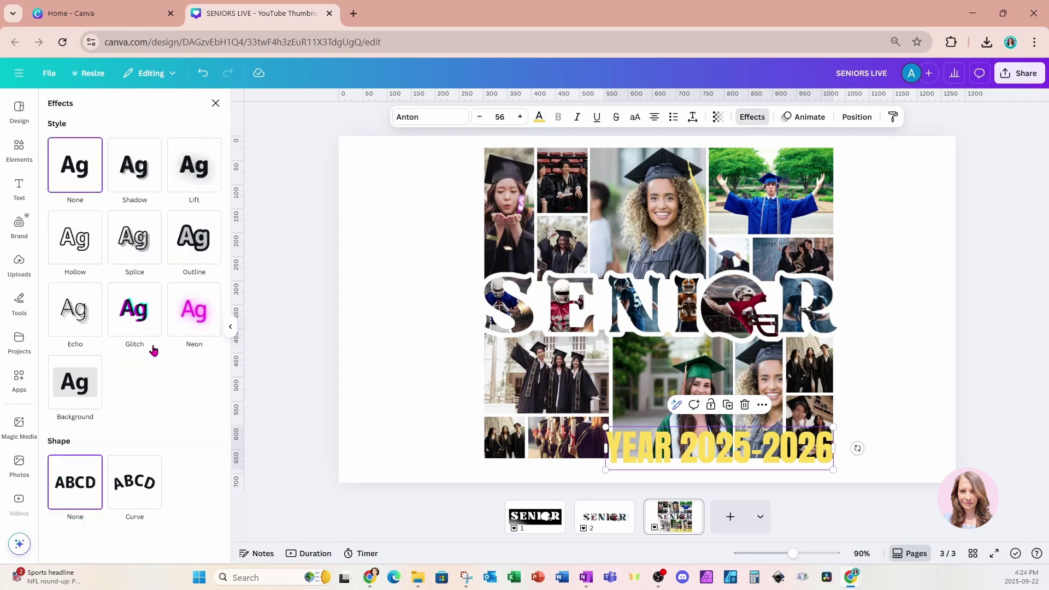
click(190, 239)
click(202, 325)
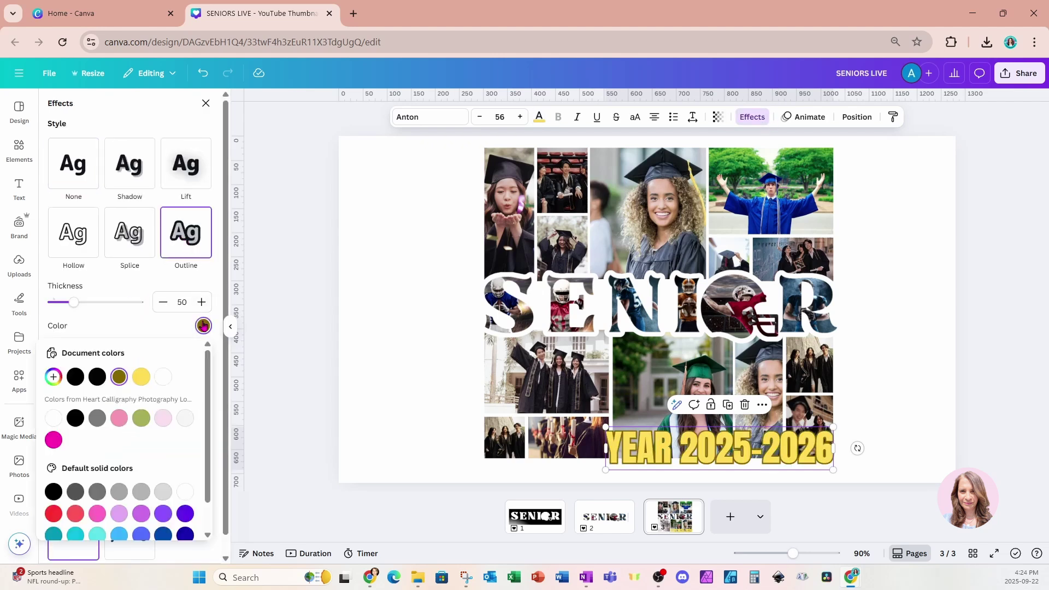
click(162, 376)
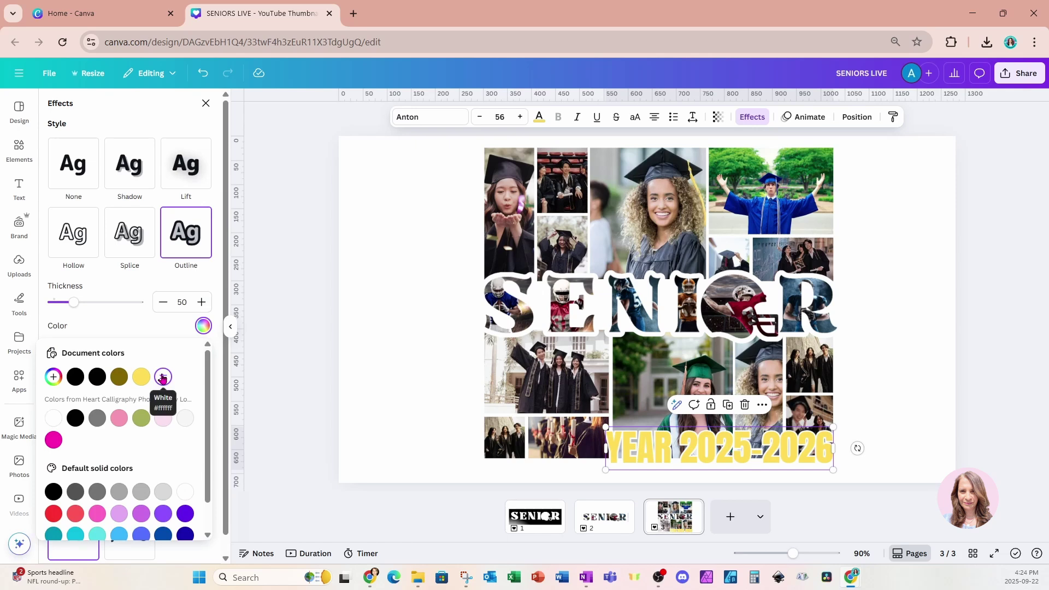
click(926, 299)
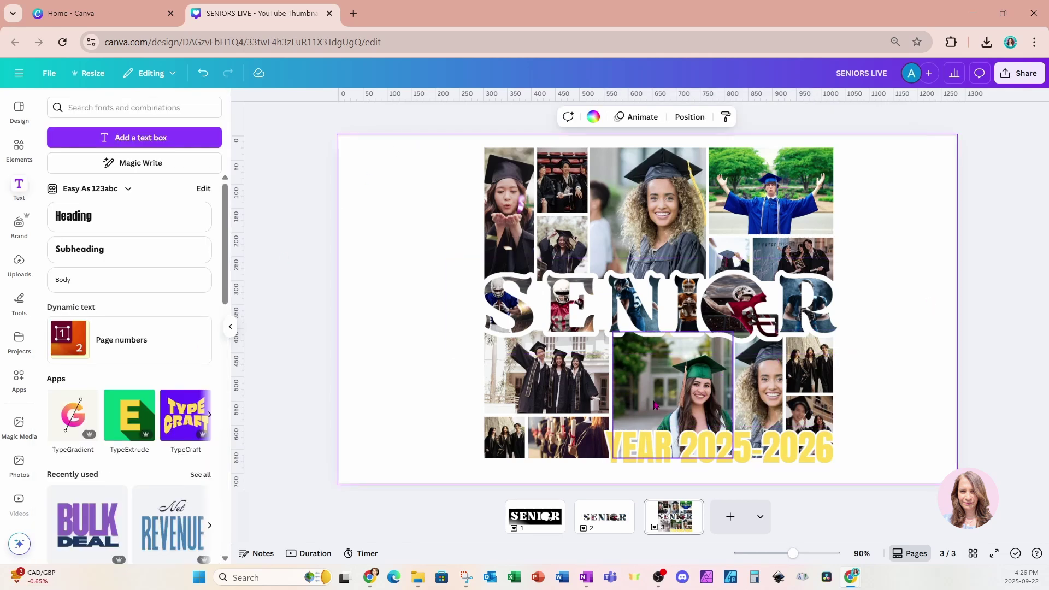
- Reposition the curly-haired graduate's photo within its cell below SENIOR so that her face is centred
double_click(759, 379)
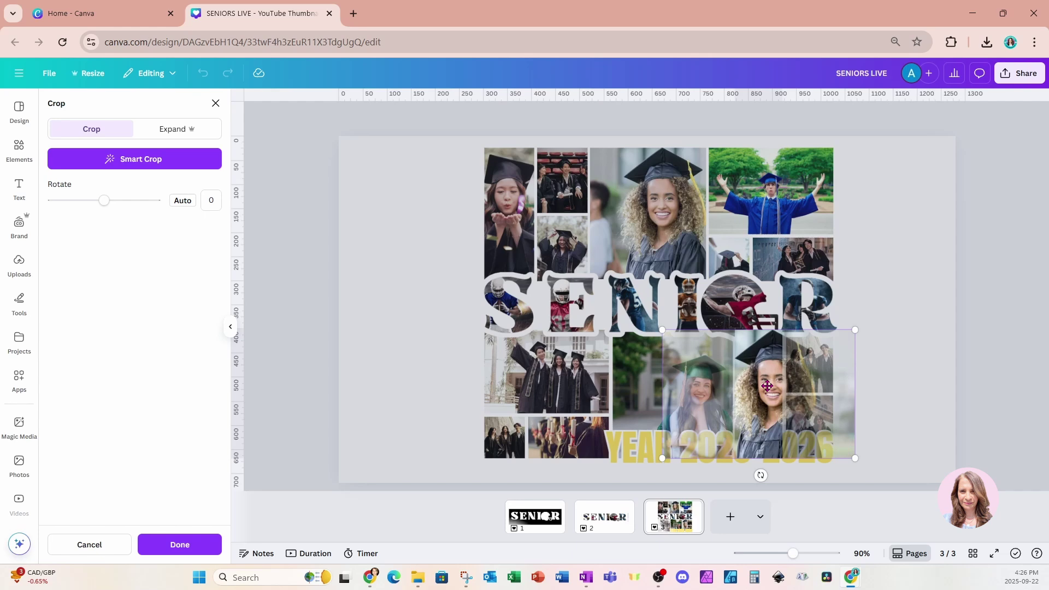
drag(767, 386, 746, 386)
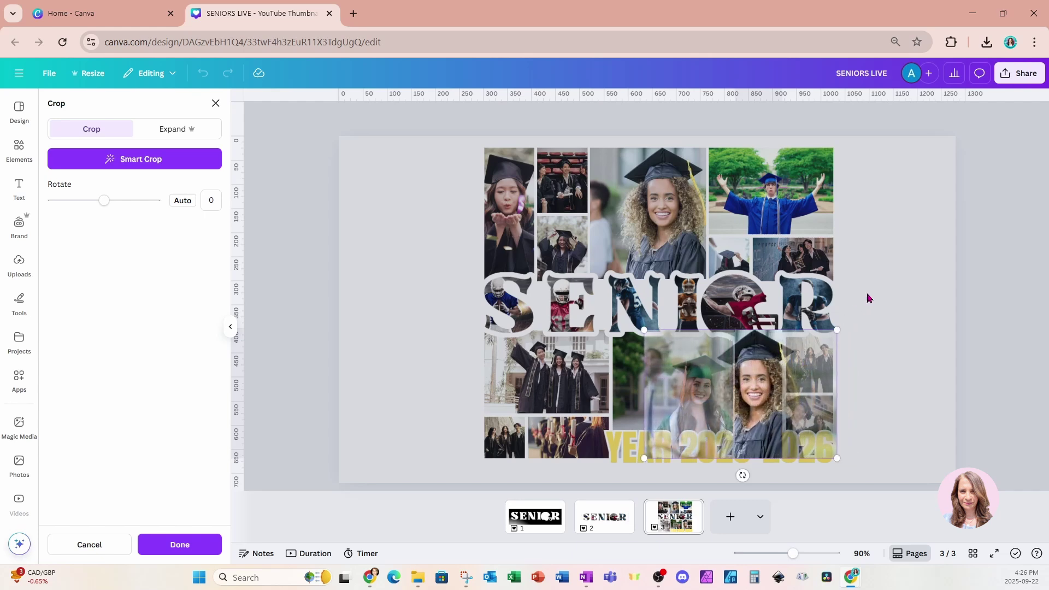
click(908, 270)
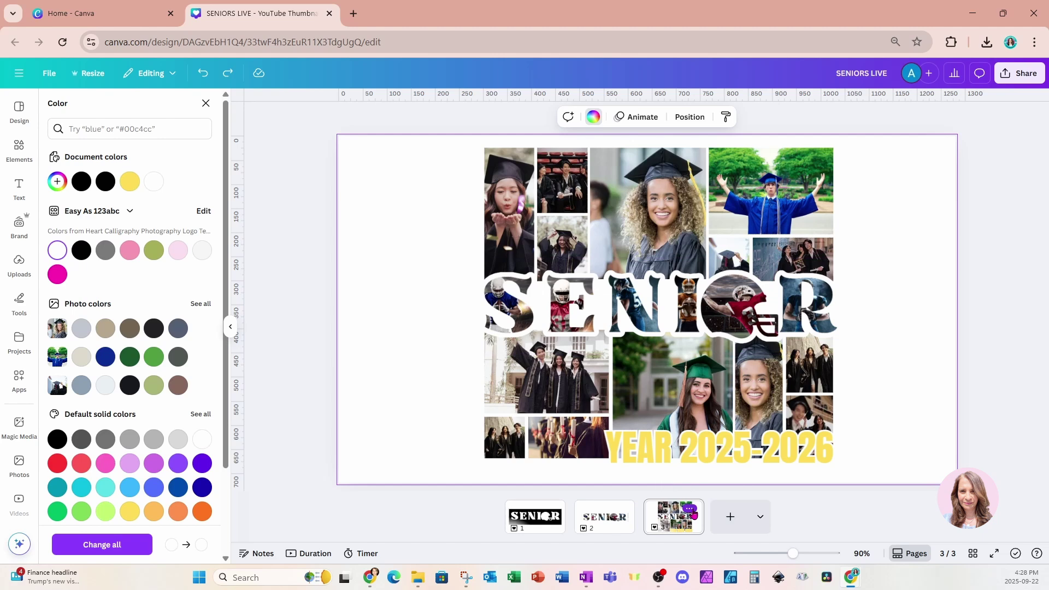
- Duplicate page 3 with the finished collage
click(690, 510)
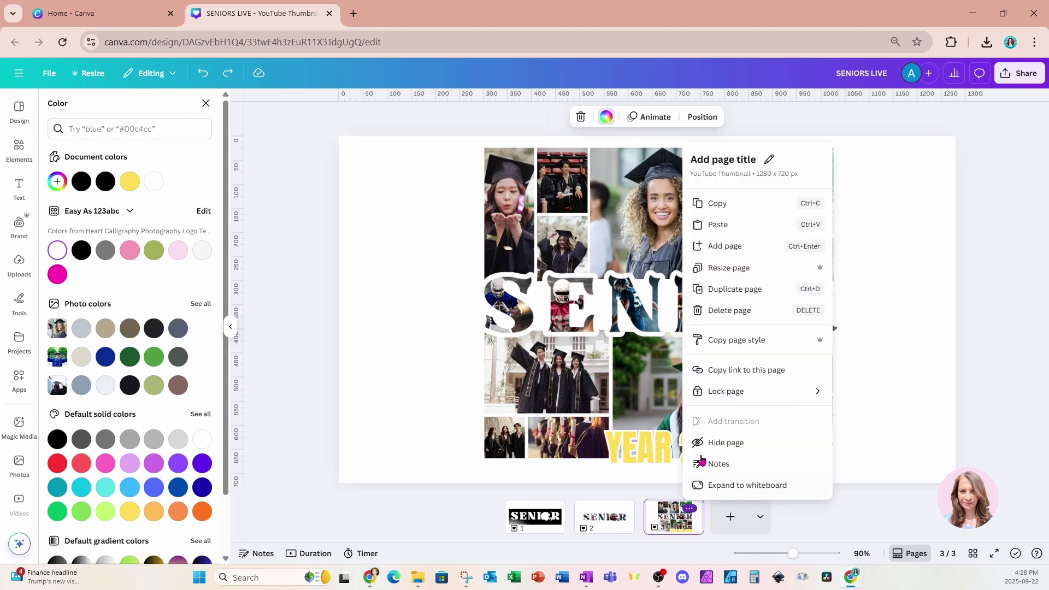
click(726, 294)
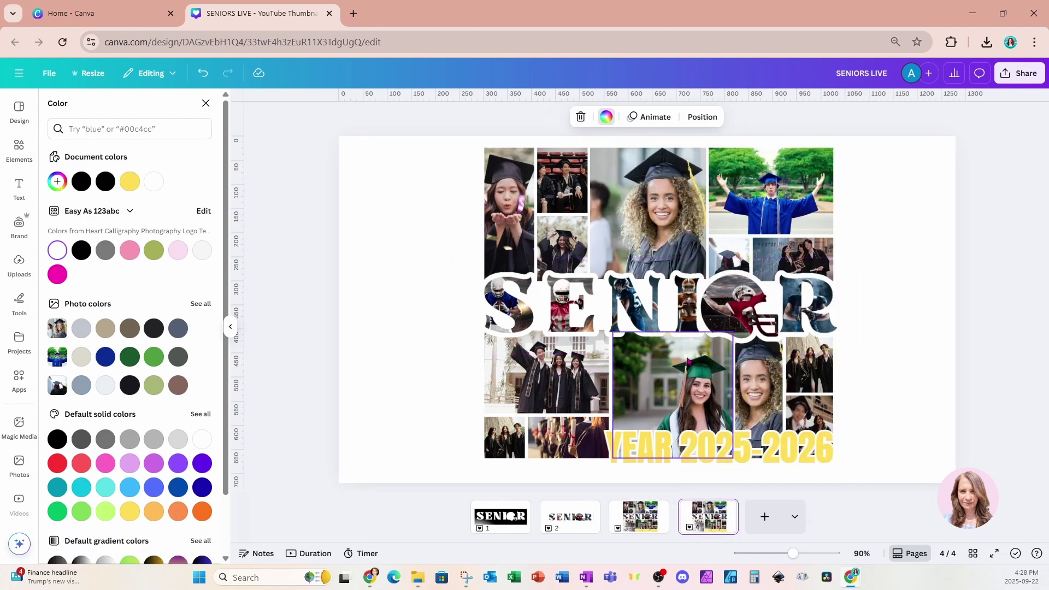
drag(450, 178, 898, 245)
drag(659, 281, 659, 274)
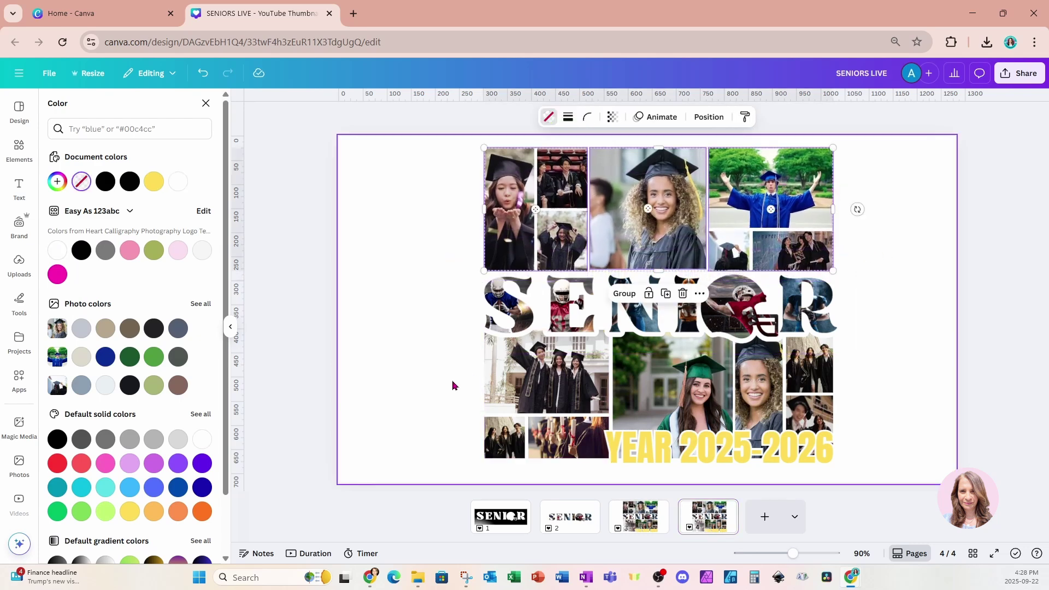
drag(445, 358, 901, 401)
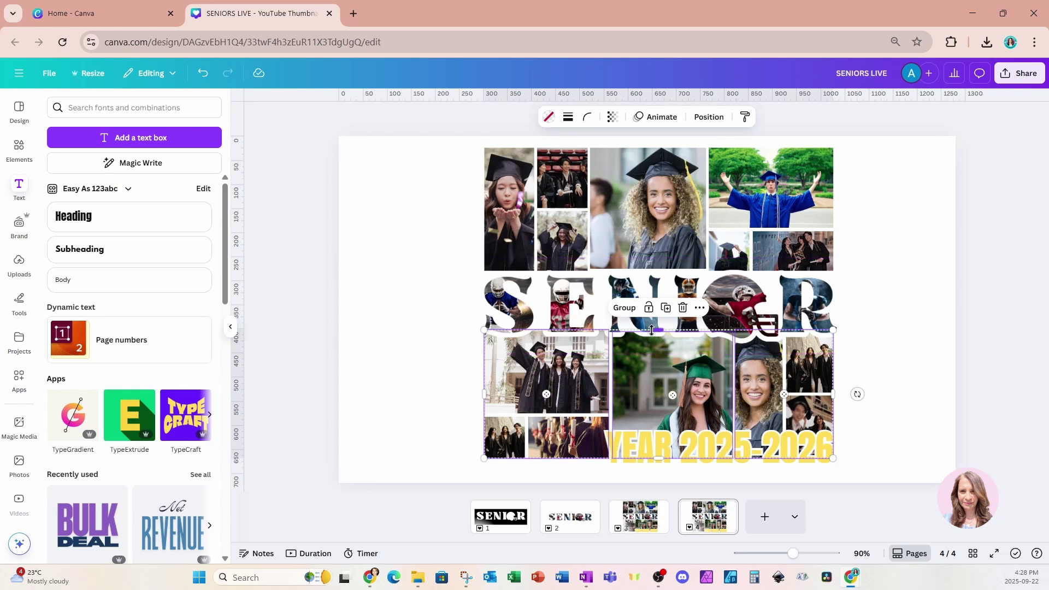
drag(651, 331, 651, 335)
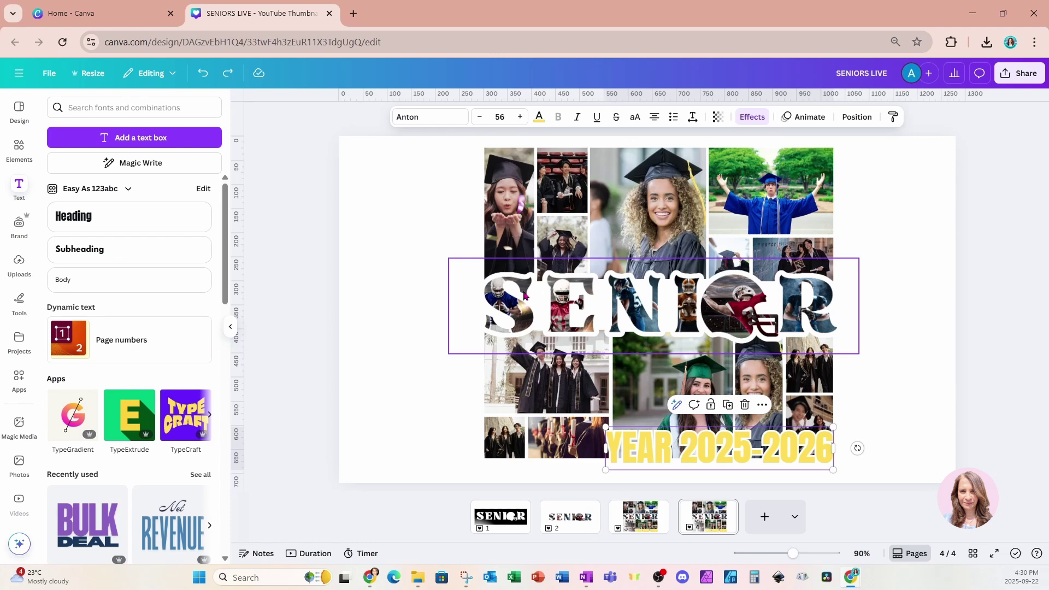
- On page 4, shorten the grid rows above and below SENIOR so that their inner edges clear the letters
drag(454, 181, 894, 254)
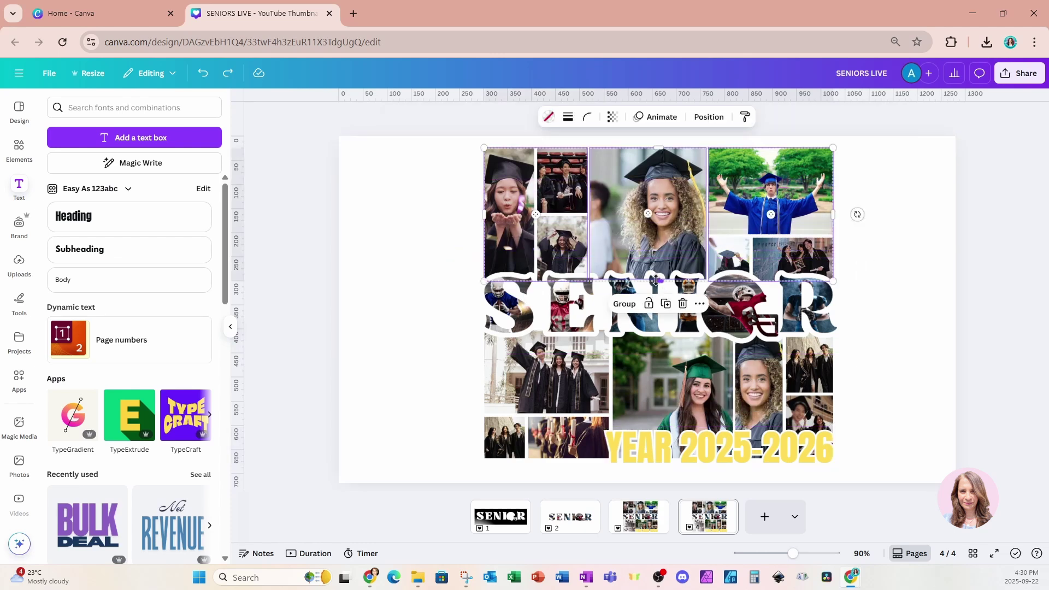
drag(655, 280, 659, 271)
drag(659, 270, 658, 271)
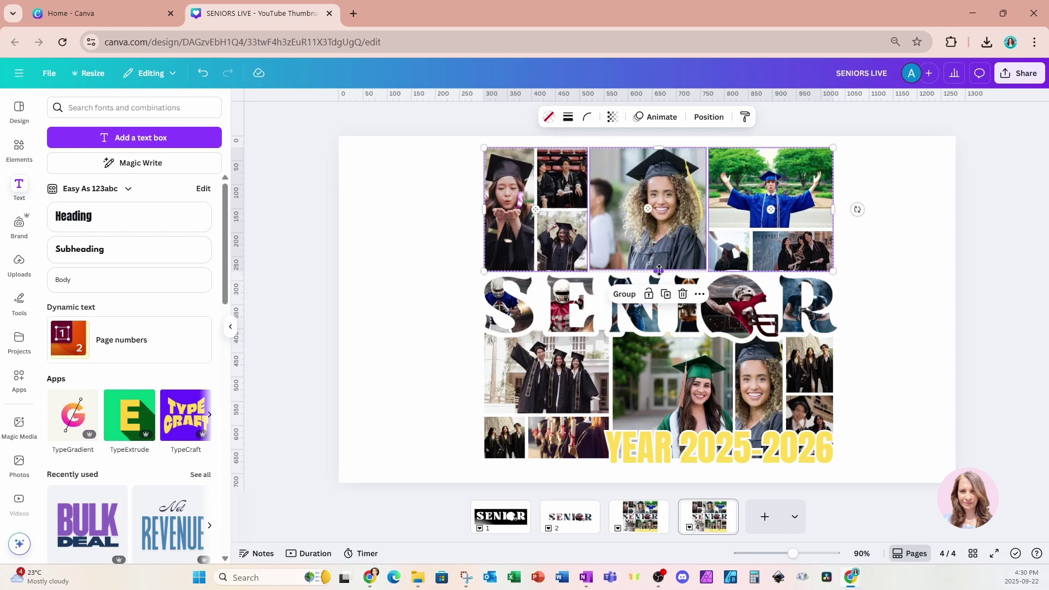
drag(447, 370, 782, 393)
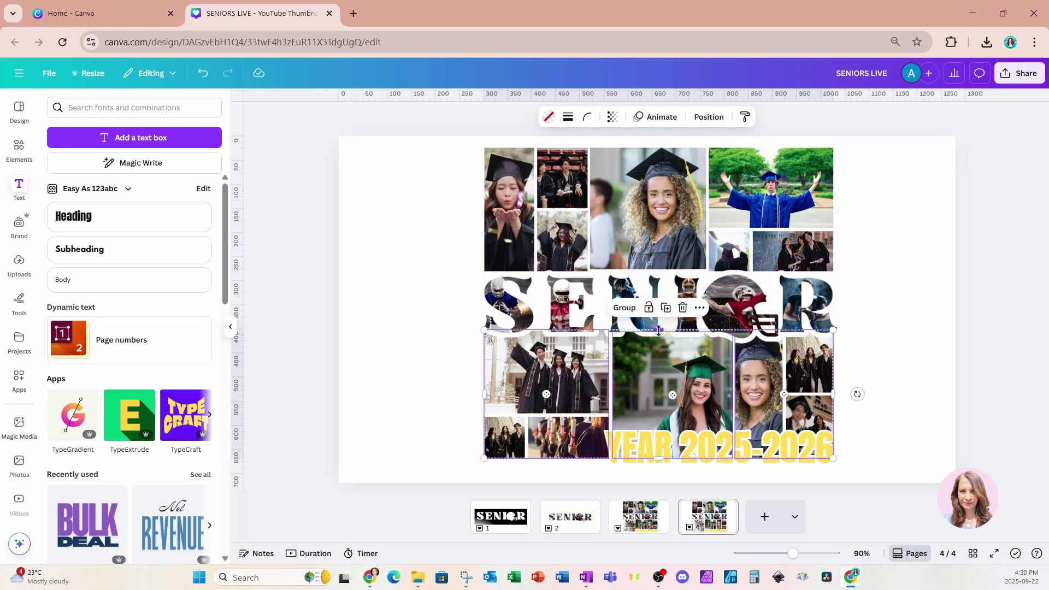
drag(659, 329, 659, 336)
click(872, 321)
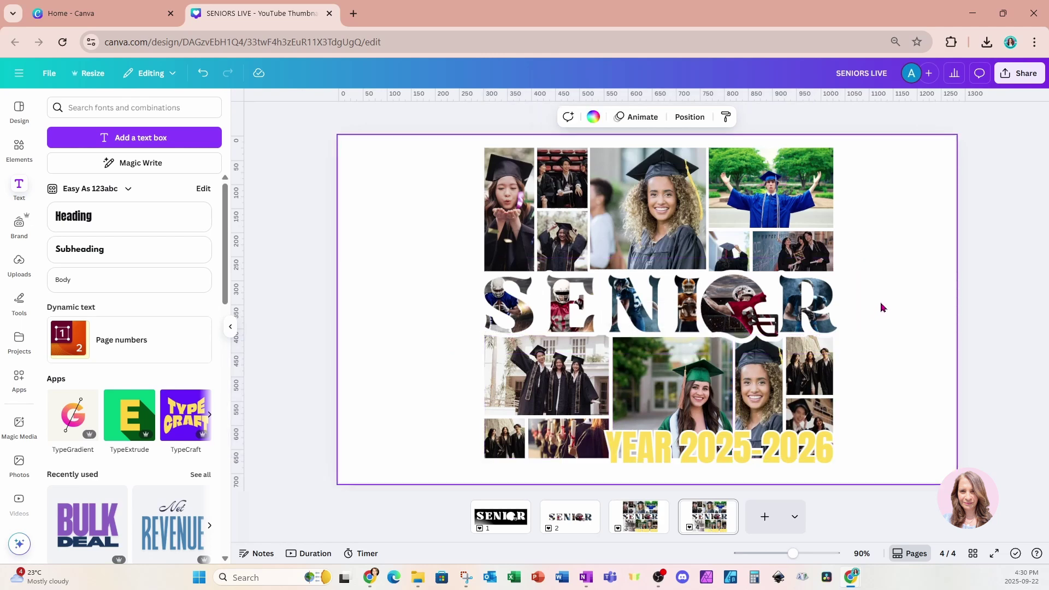
- Copy page 3 to the end of the design and delete the blank page 5
click(640, 521)
click(701, 523)
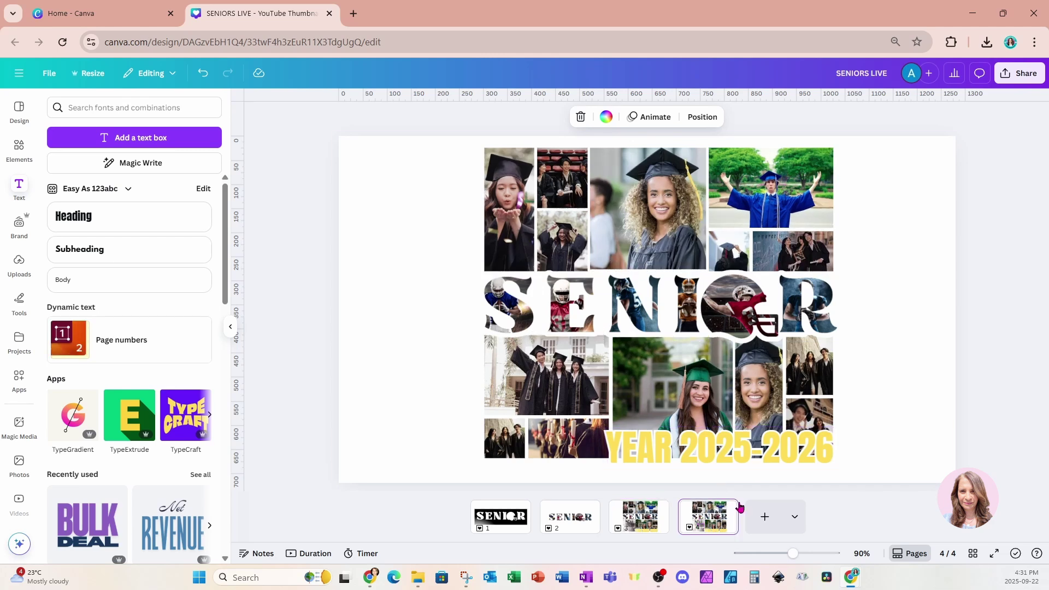
click(642, 520)
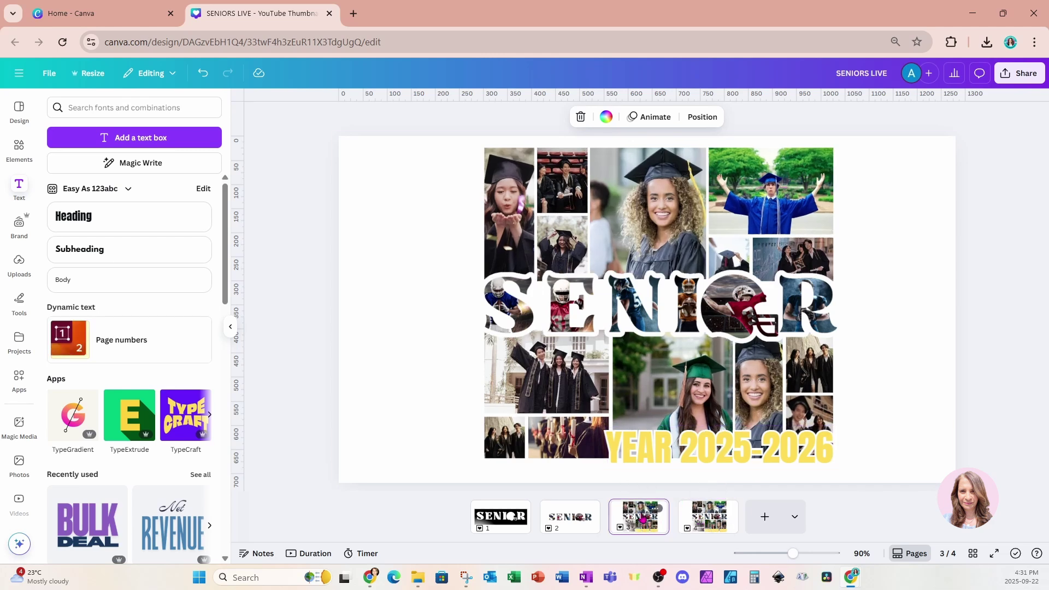
click(759, 522)
key(ctrl+v)
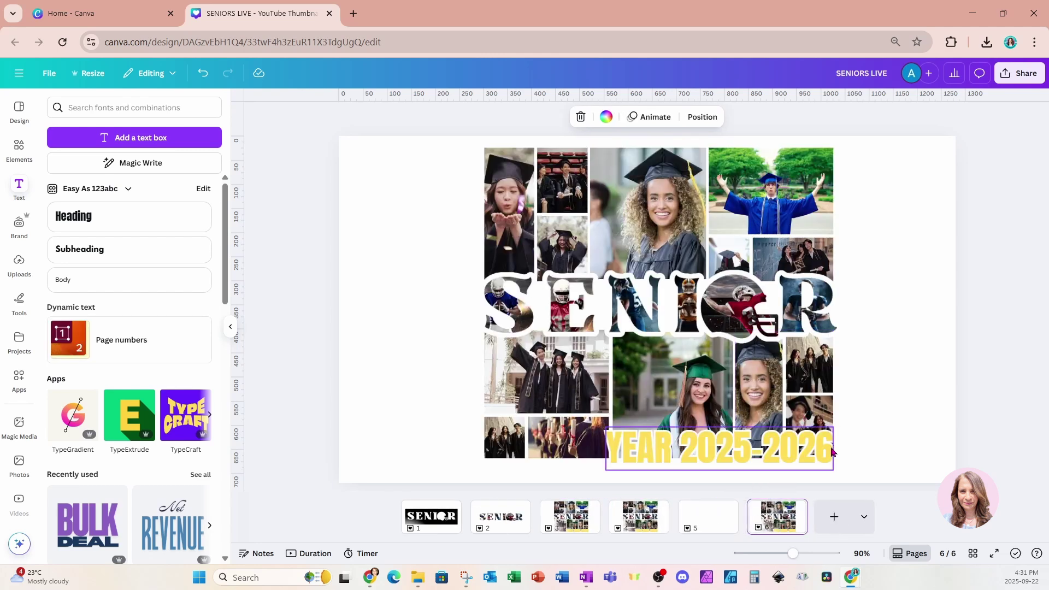
click(713, 525)
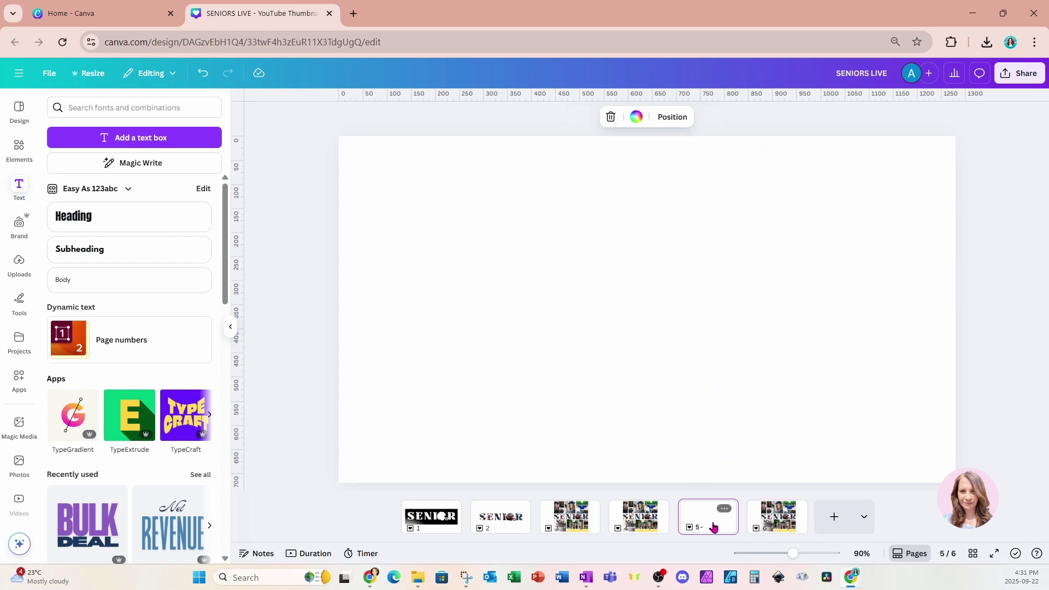
key(Delete)
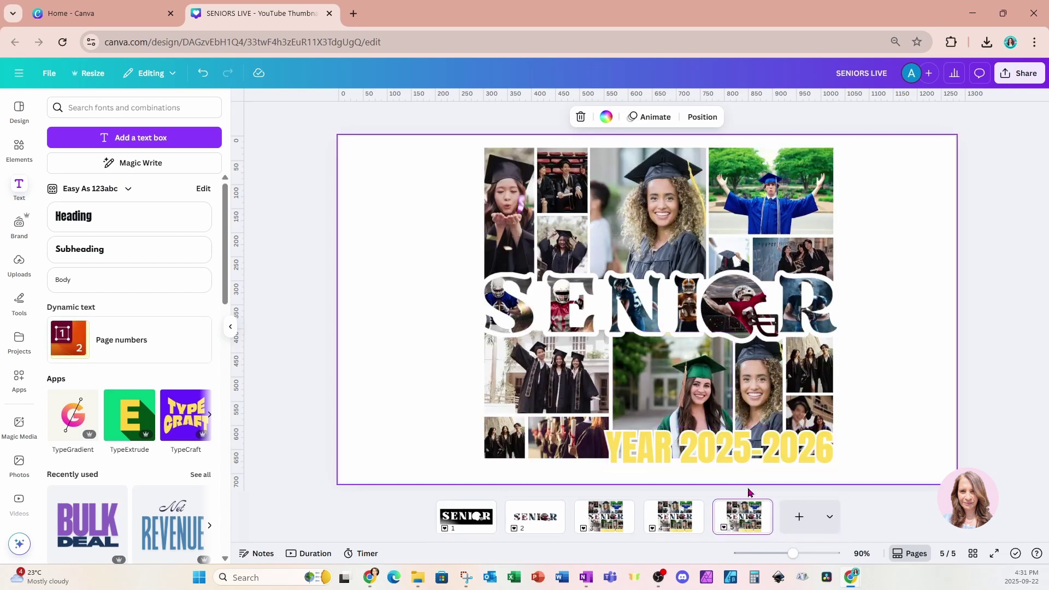
- Add a rectangle between the photo rows, resize it to cover the letters SENI, and fill it with white
click(907, 272)
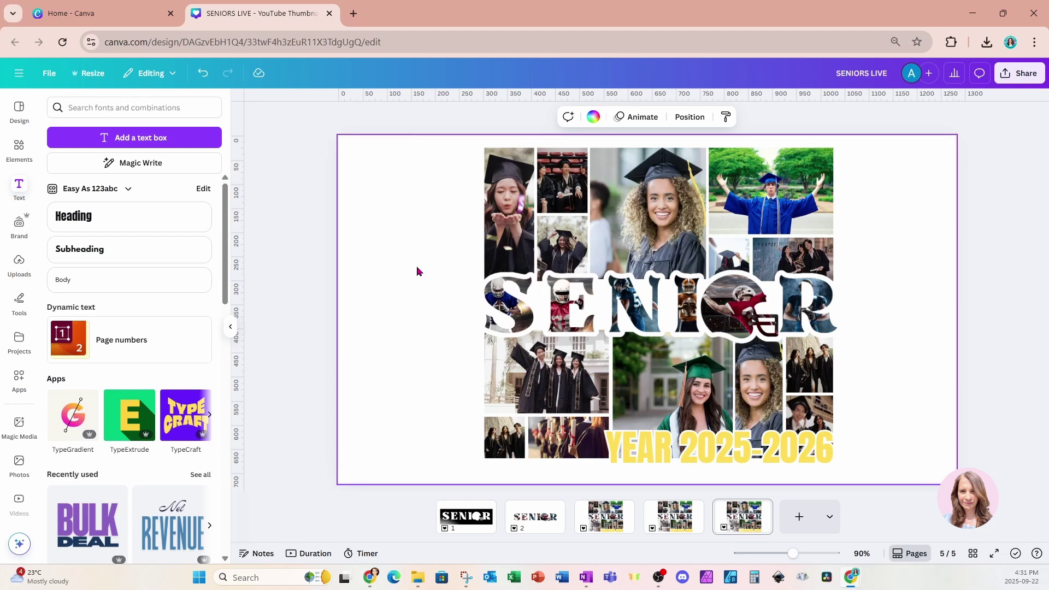
key(t)
drag(620, 305, 509, 314)
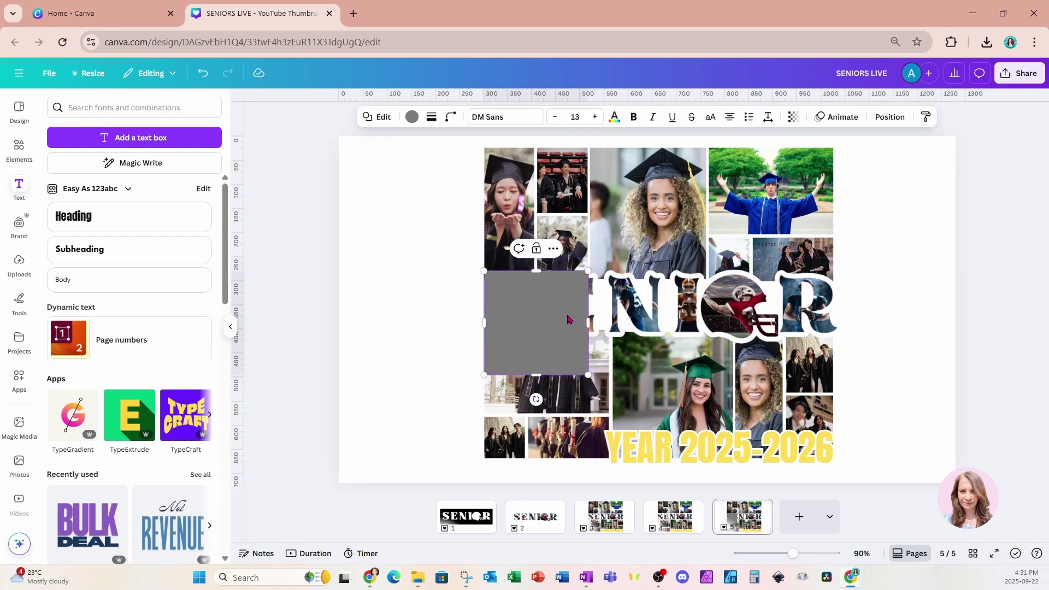
drag(587, 321, 701, 326)
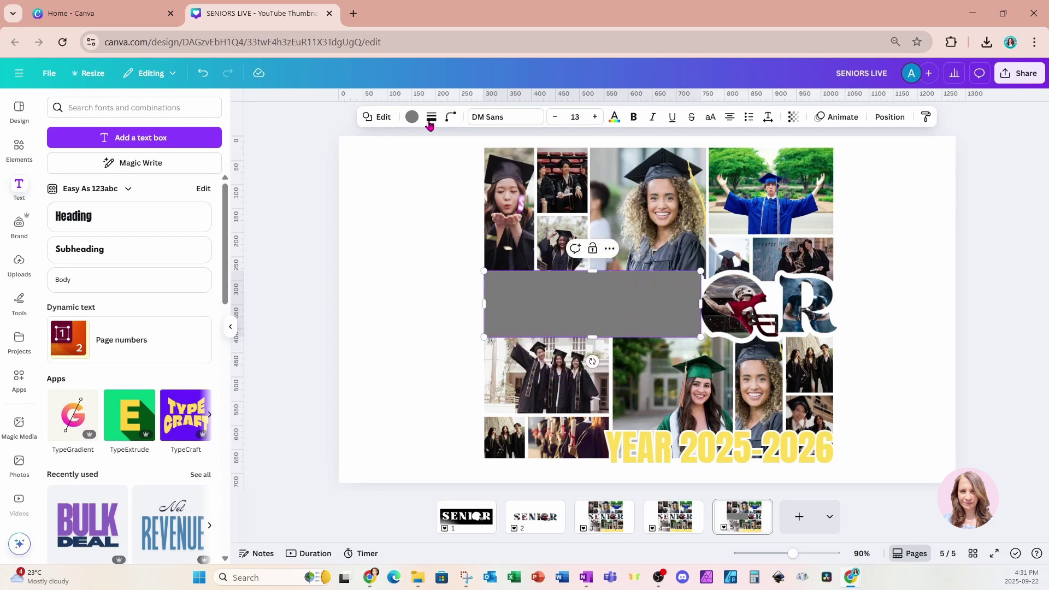
click(412, 119)
click(202, 181)
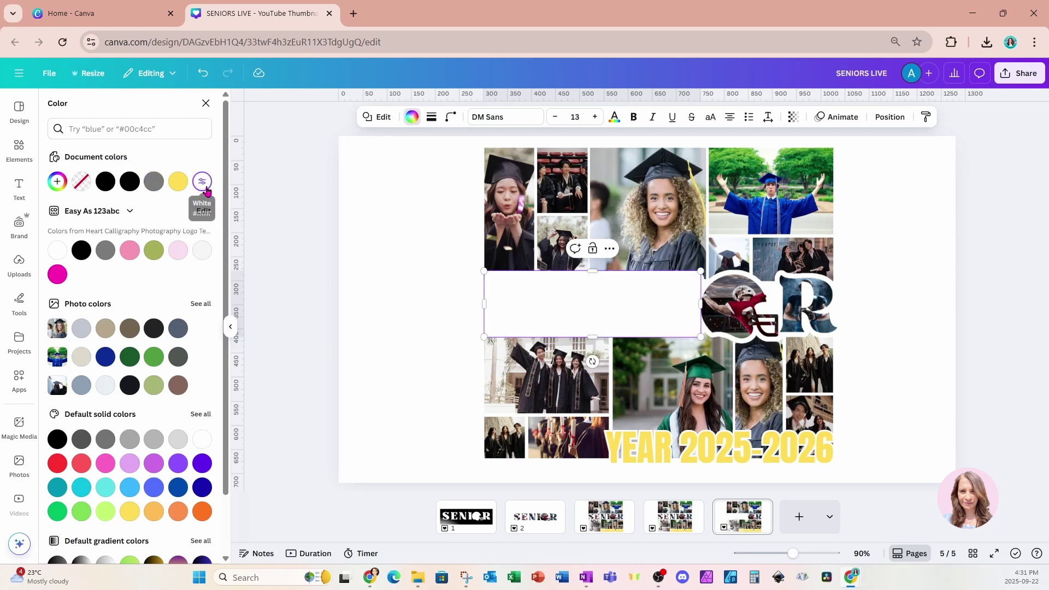
- Move the white rectangle's layer directly beneath the SENIOR lettering so it sits between the word and the photo grids
click(889, 117)
drag(180, 236, 177, 281)
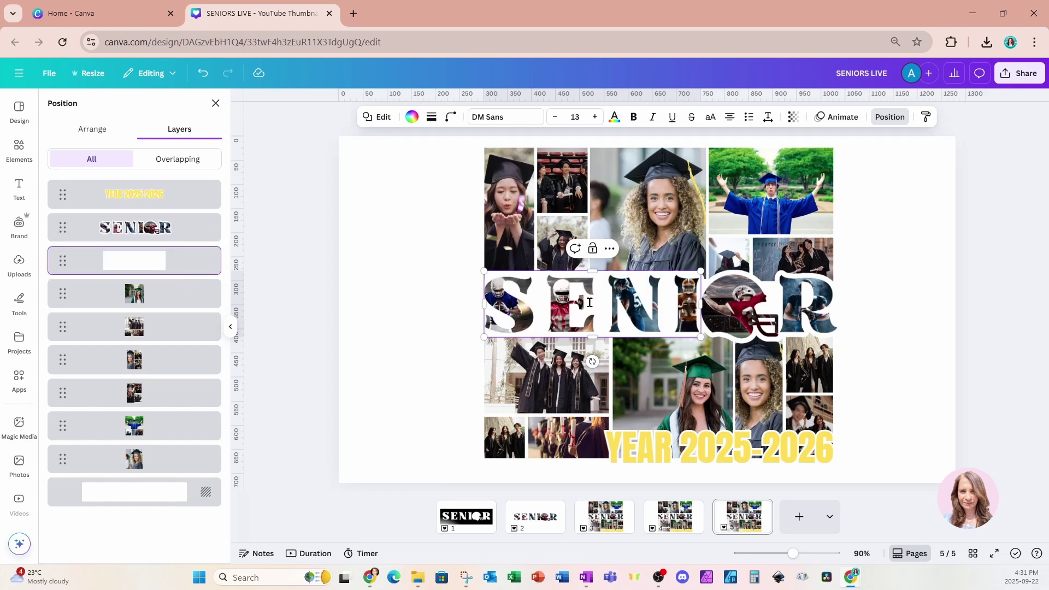
- Duplicate the white rectangle, place the copy over the letter R, and narrow it to end at the collage's outer edge
click(590, 247)
drag(604, 307, 894, 300)
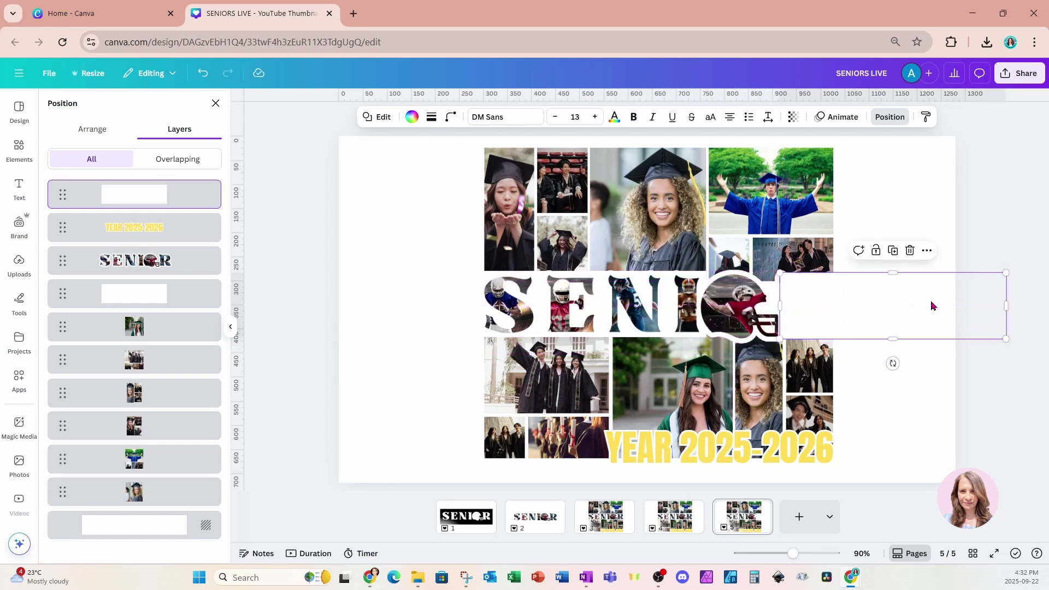
drag(1003, 306, 833, 306)
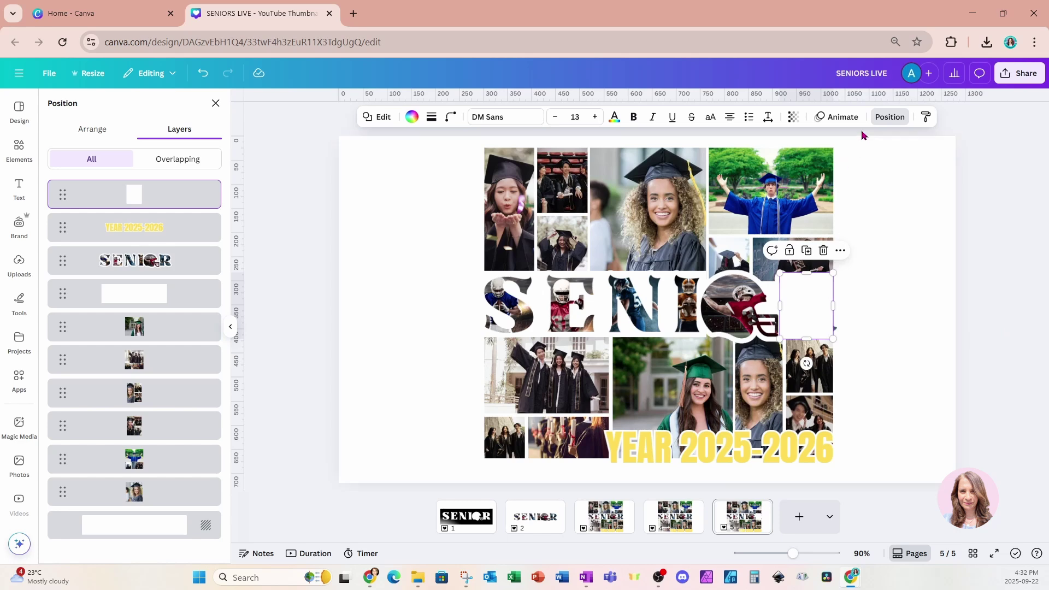
- Move the narrow rectangle's layer beneath the SENIOR lettering and adjust its upper and inner edges to fit behind the R
drag(153, 197, 152, 284)
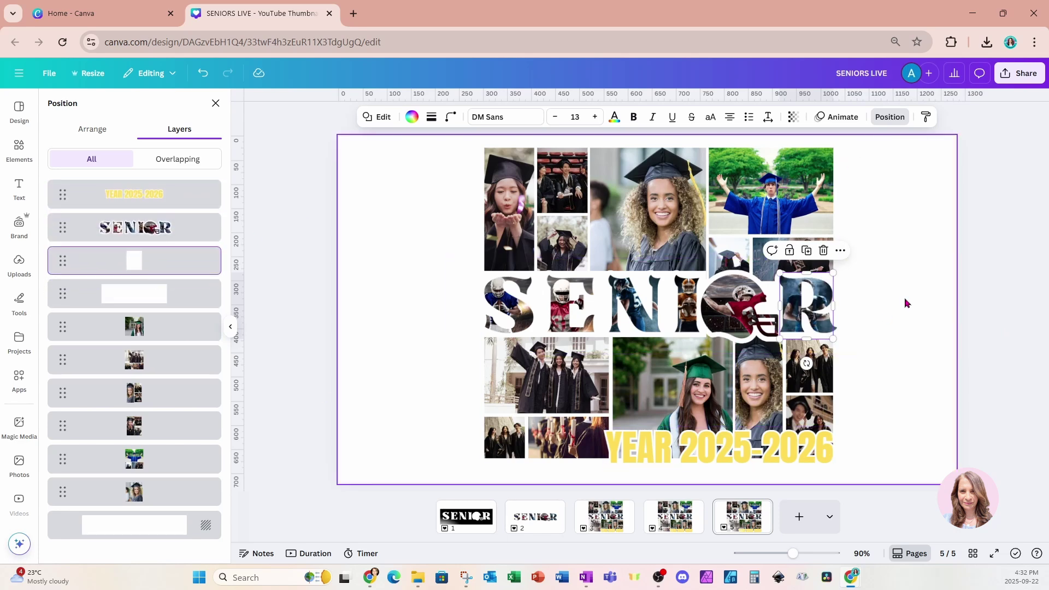
drag(806, 271, 806, 271)
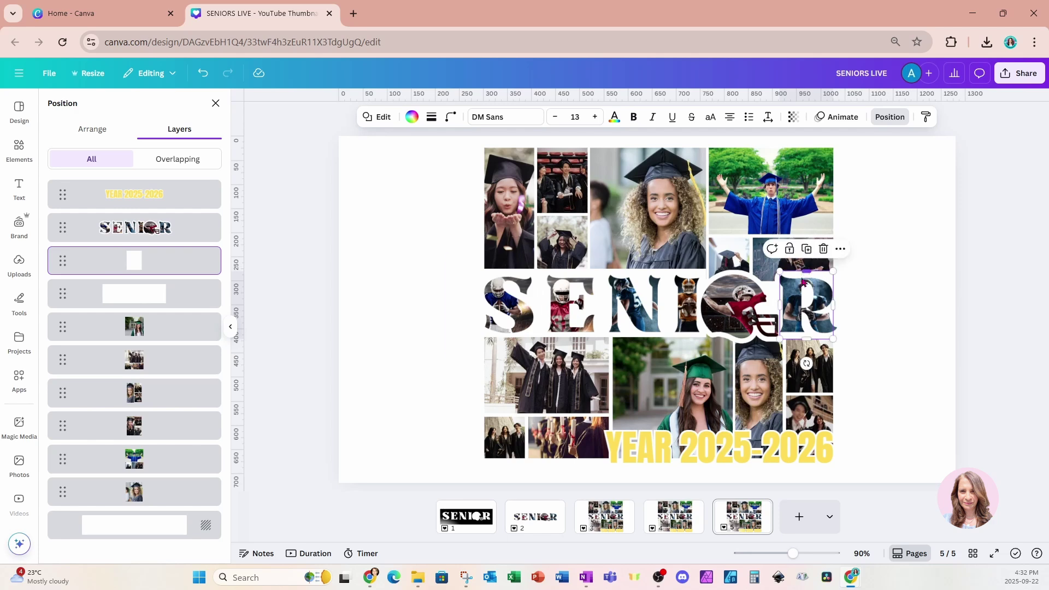
drag(780, 305, 775, 304)
click(891, 310)
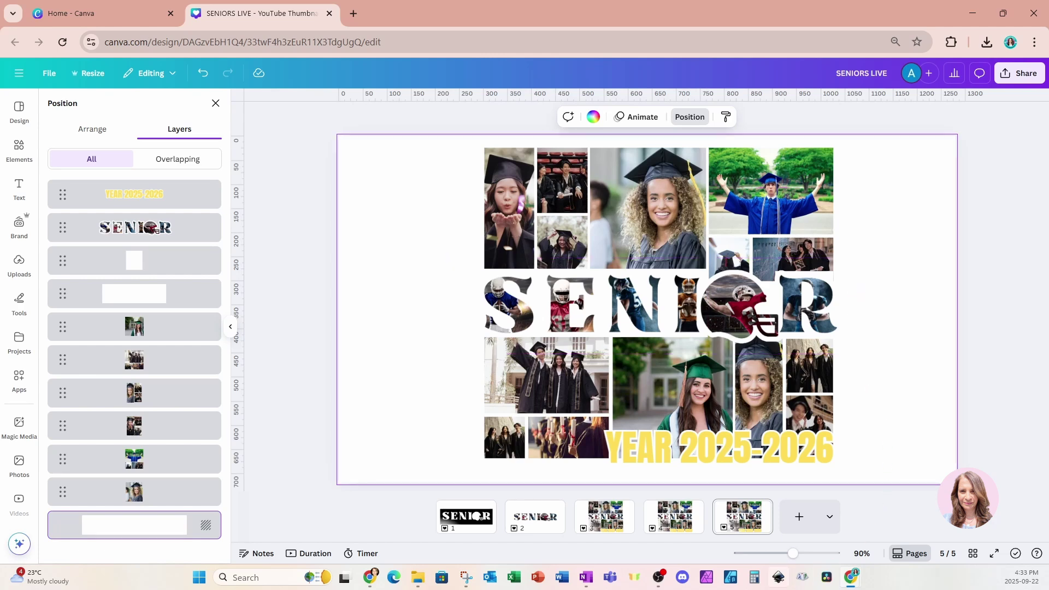
- Compare the collage variations on pages 3, 4 and 5
click(679, 525)
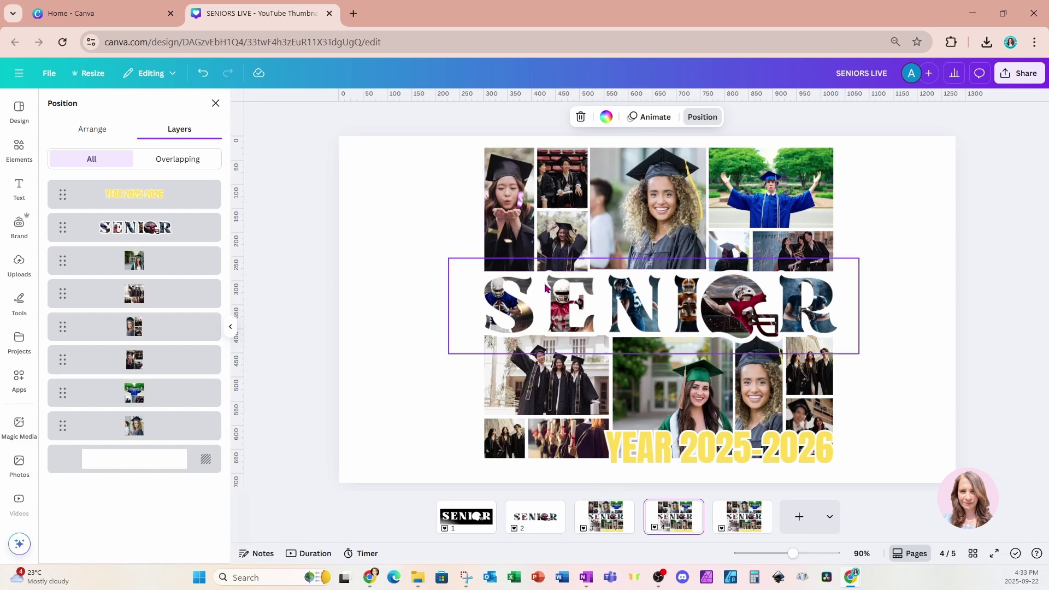
click(617, 526)
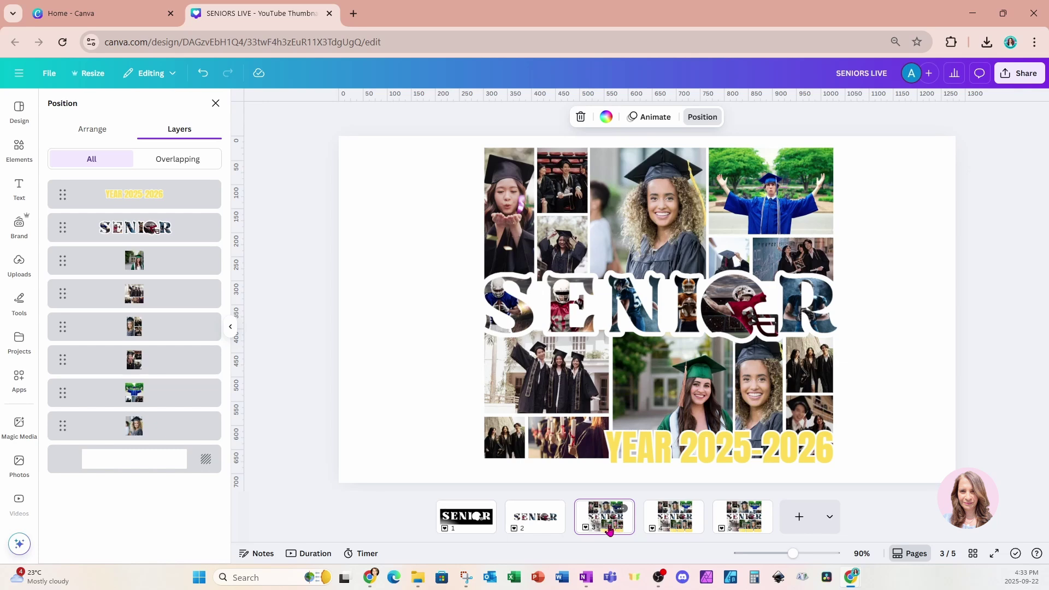
click(674, 525)
click(745, 525)
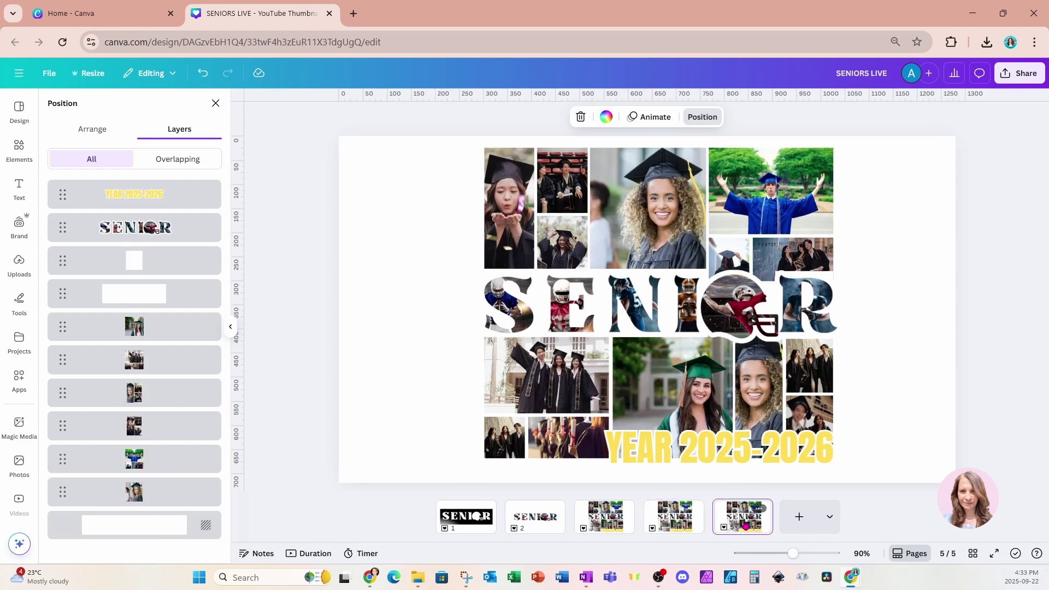